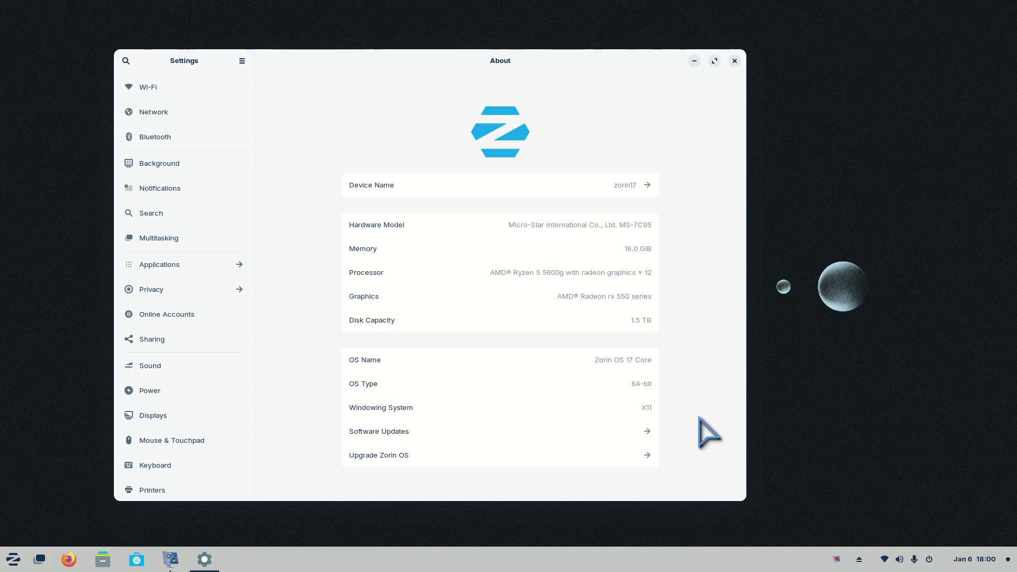
- Launch Files and open the mybackup drive from Other Locations
click(102, 560)
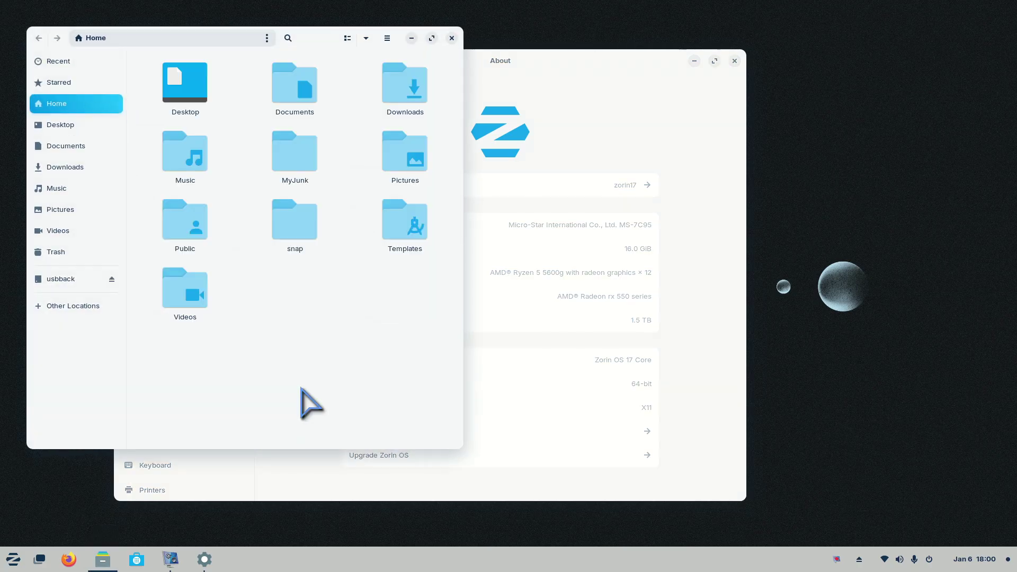
click(59, 308)
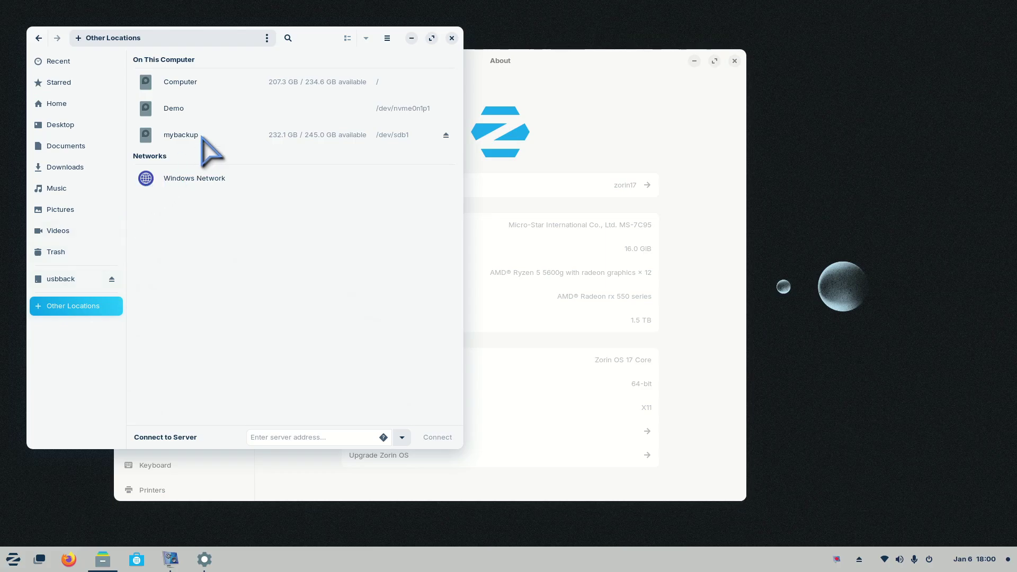
click(202, 137)
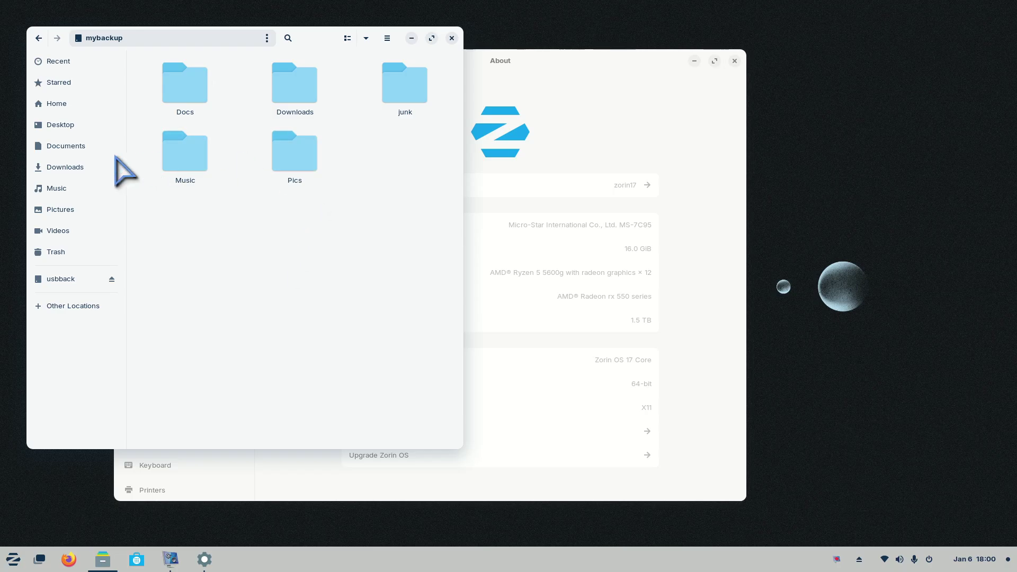
- Glance at the Home Documents folder, then return to the mybackup drive
click(63, 147)
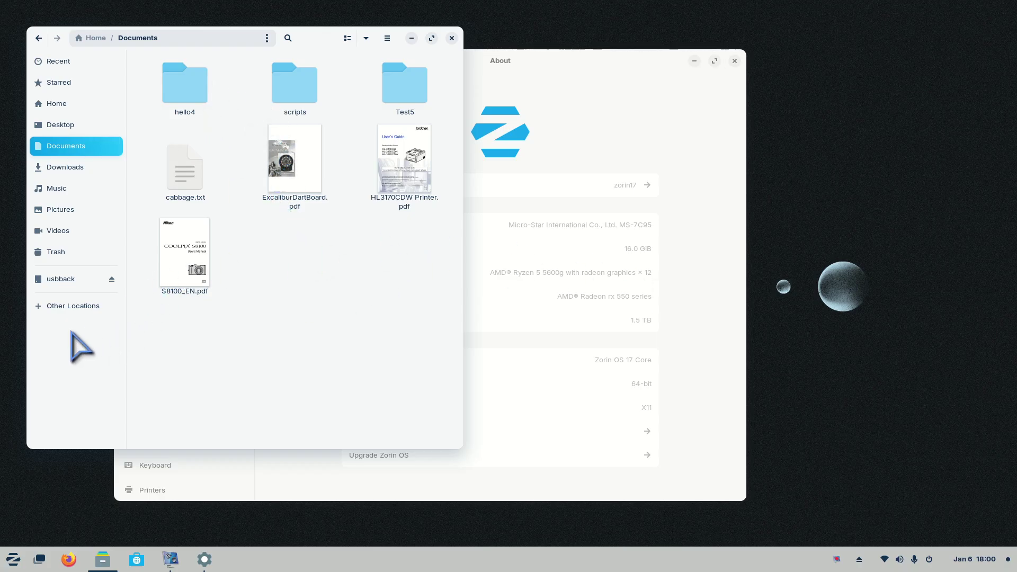
click(64, 312)
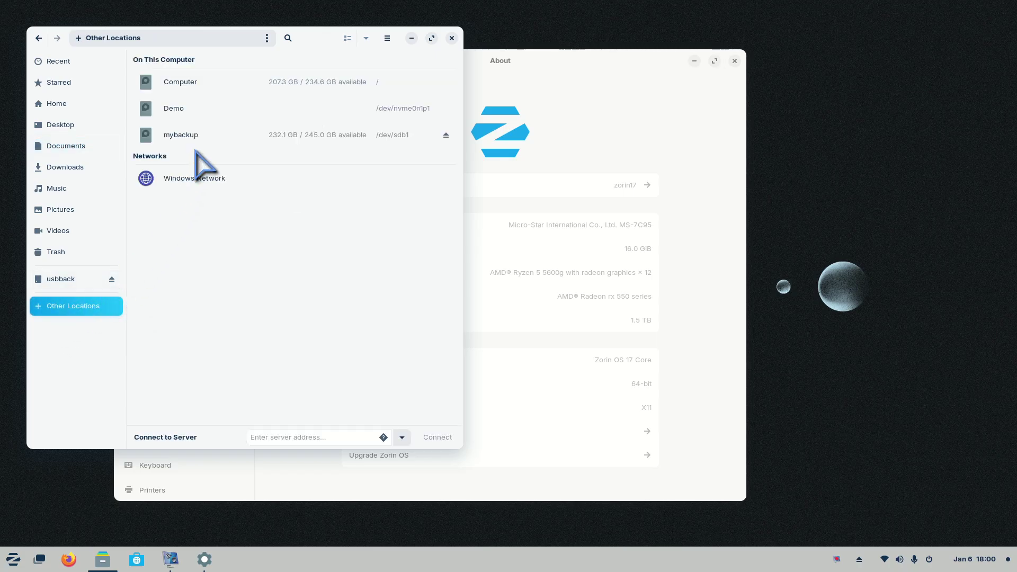
click(197, 137)
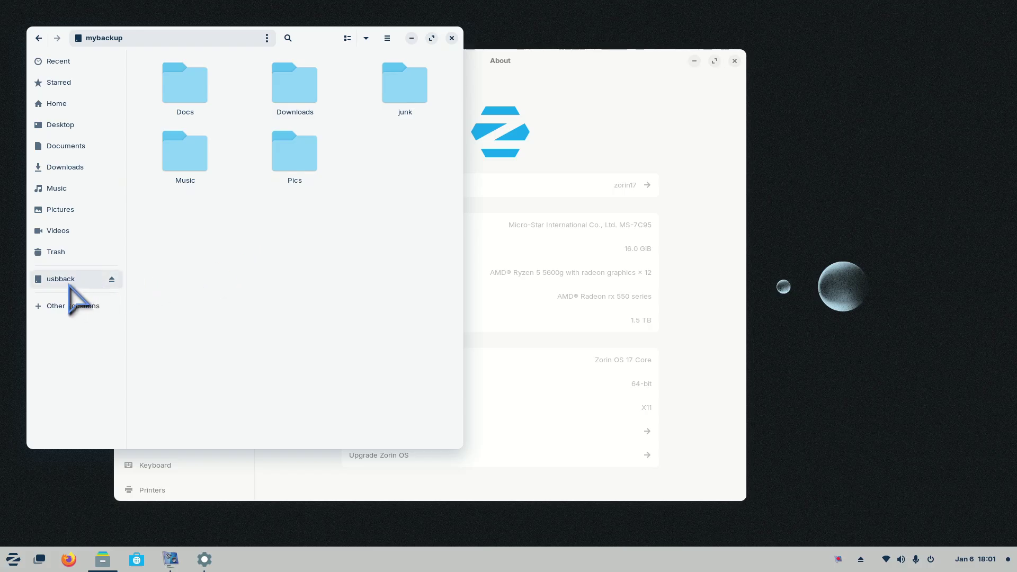
- Close the Files window, then the Settings window
click(452, 39)
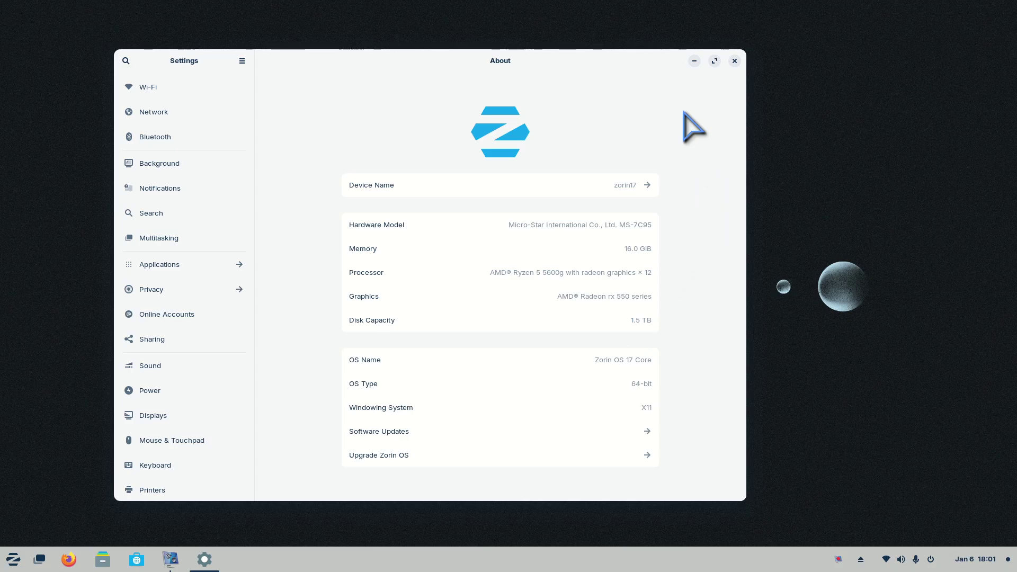
click(735, 62)
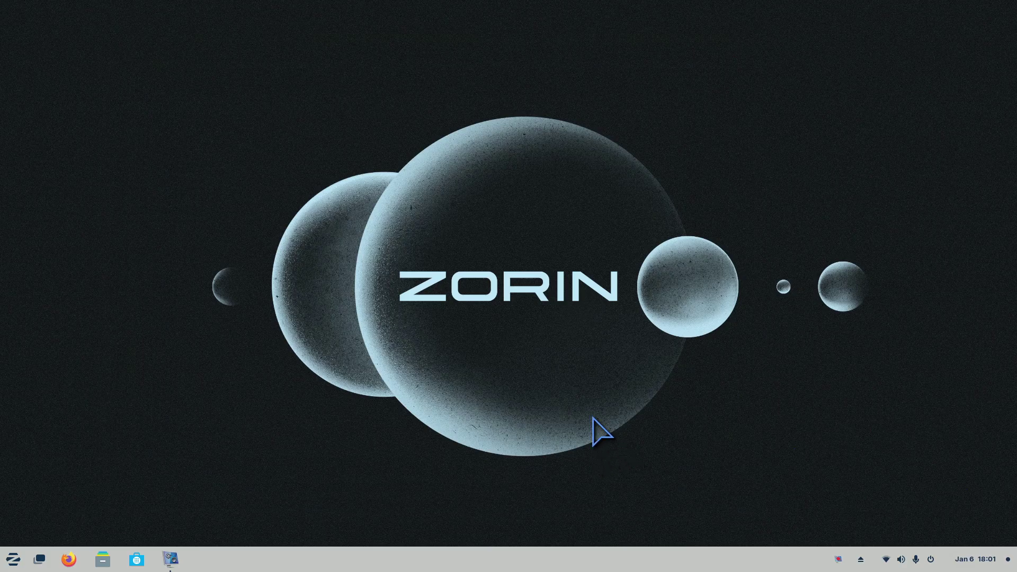
click(103, 561)
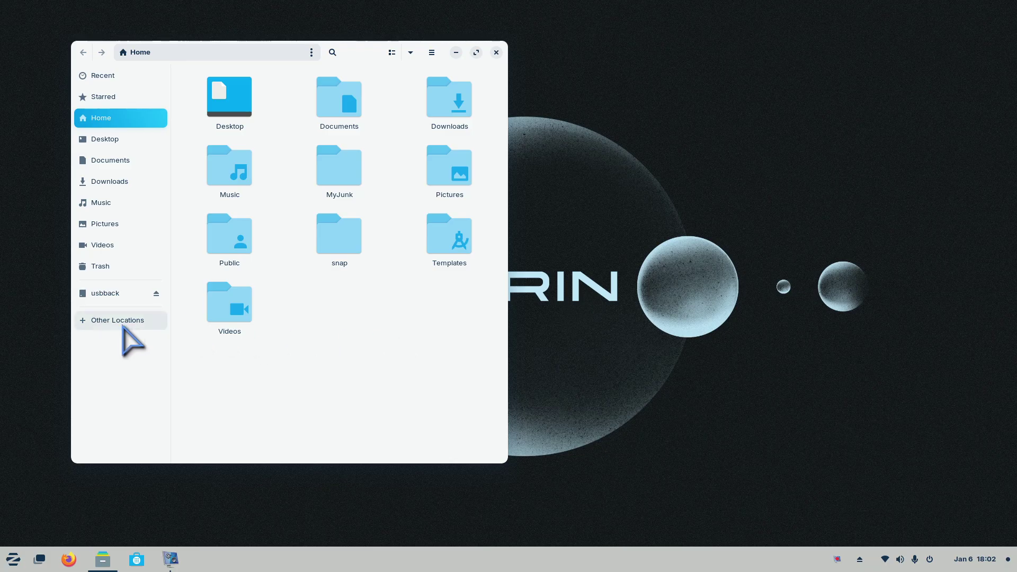
click(123, 322)
click(251, 148)
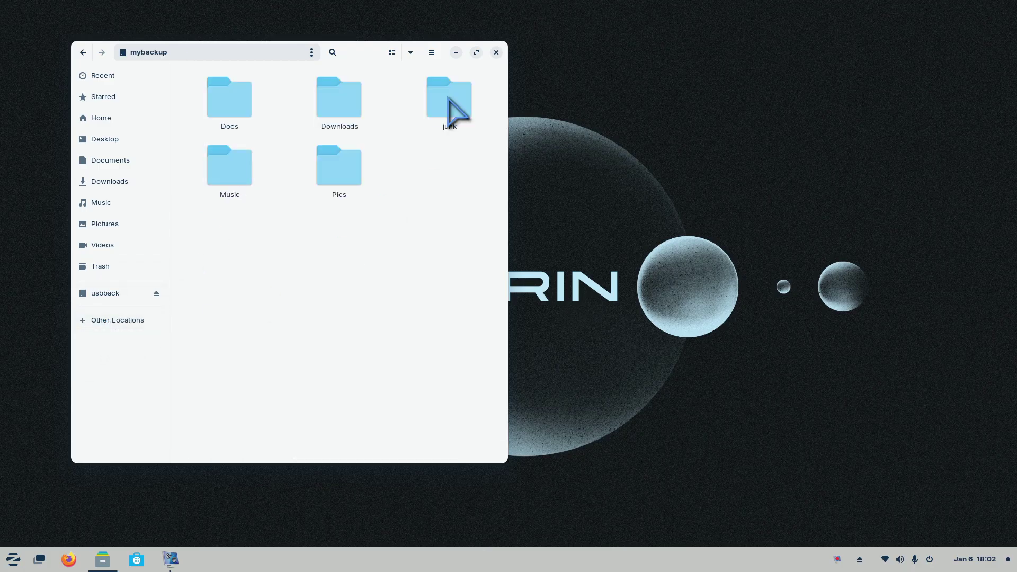
click(497, 52)
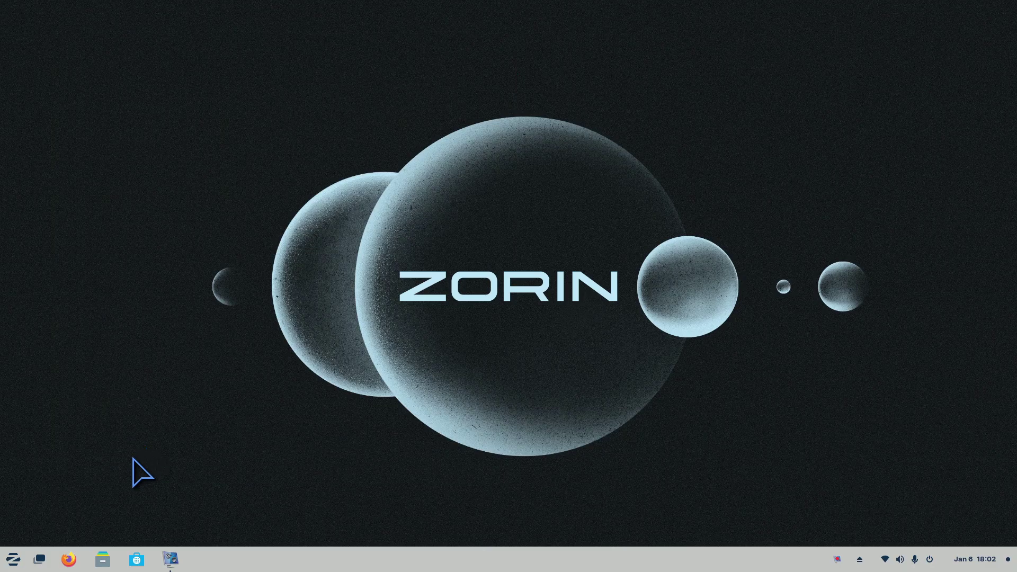
- Launch the Disks utility from the Zorin menu and view its About information
click(12, 560)
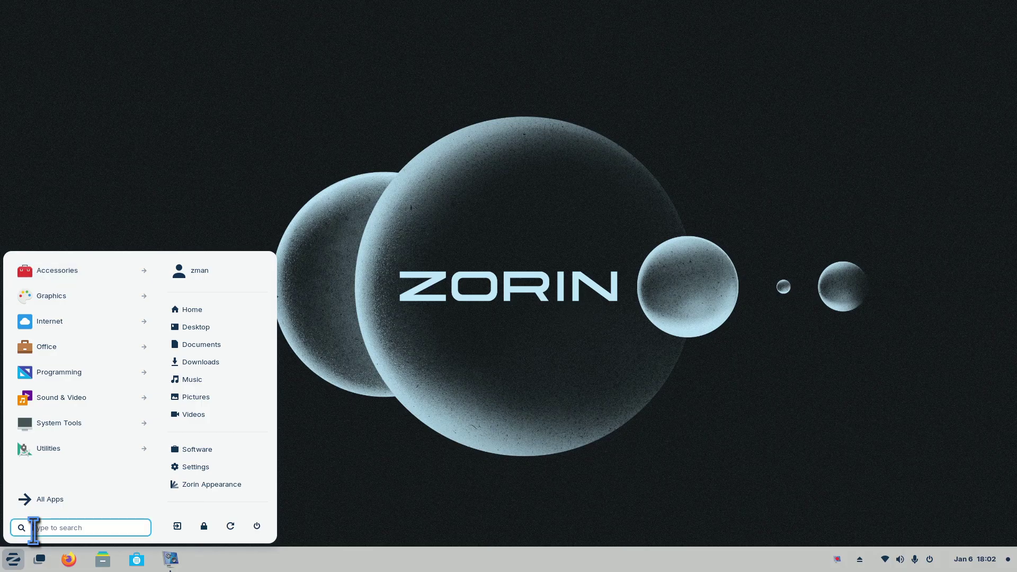
text(d)
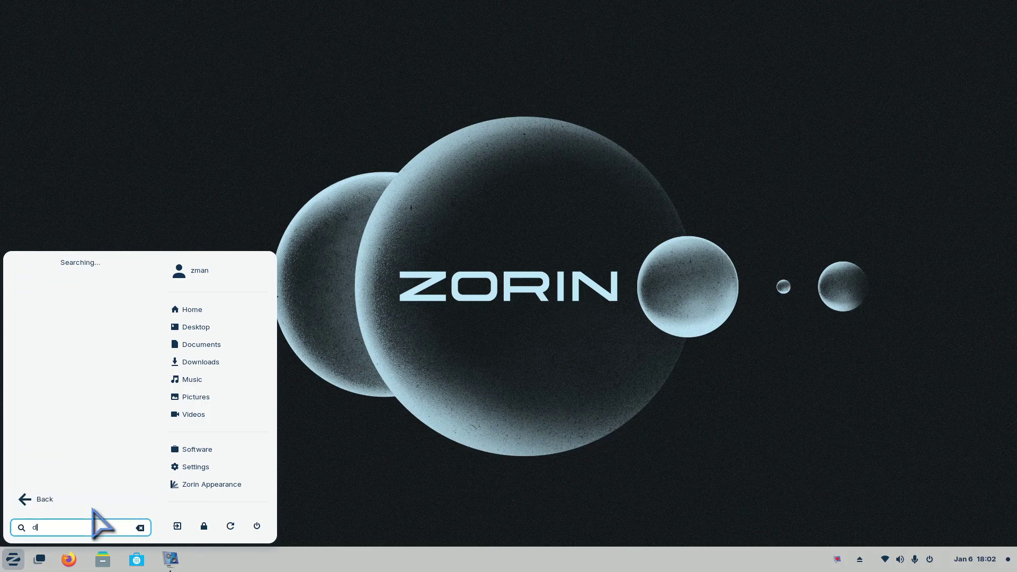
click(43, 272)
click(364, 127)
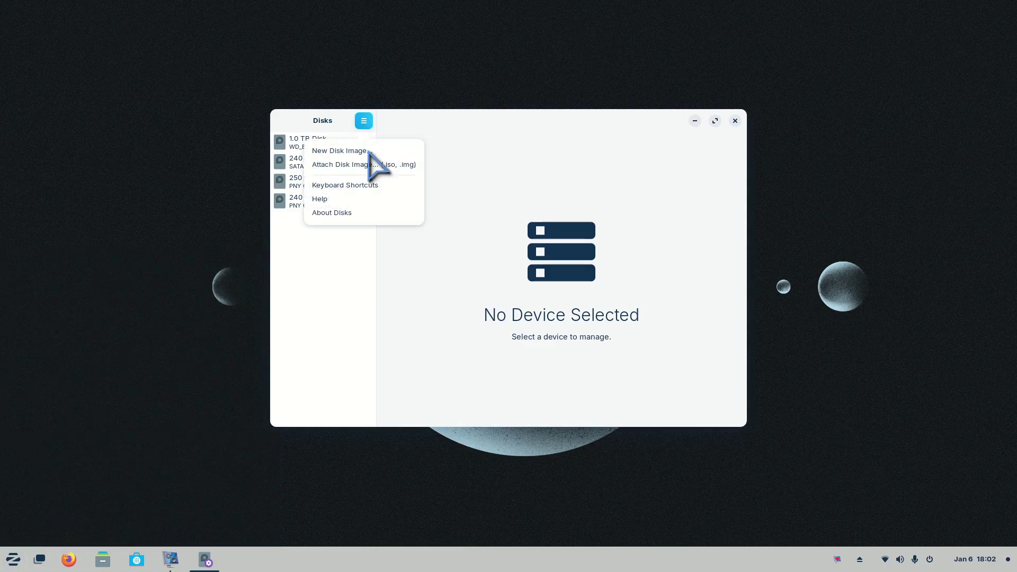
click(364, 213)
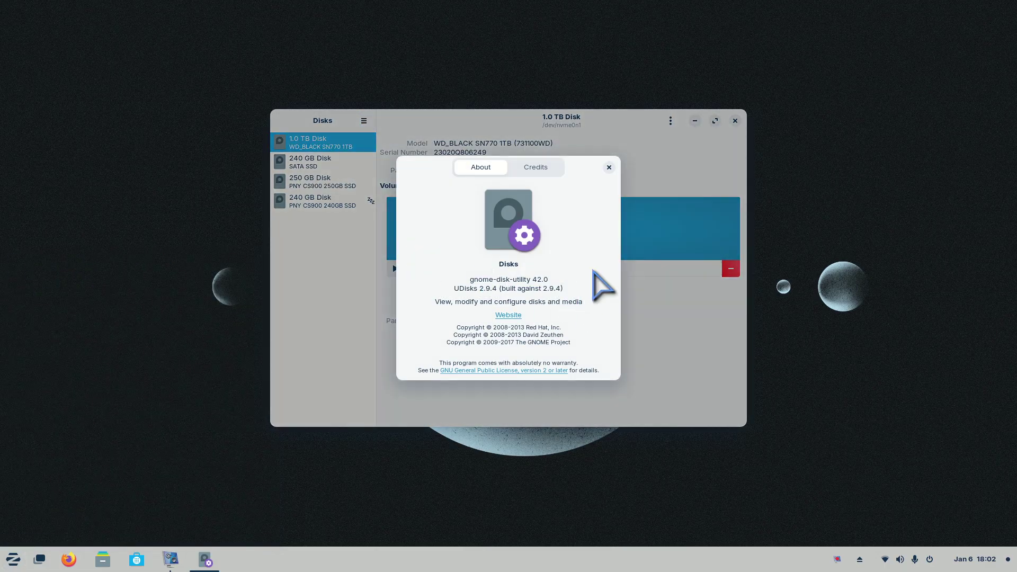
click(609, 168)
- Select the 250 GB disk and preview Format Partition for mybackup, then cancel
click(323, 183)
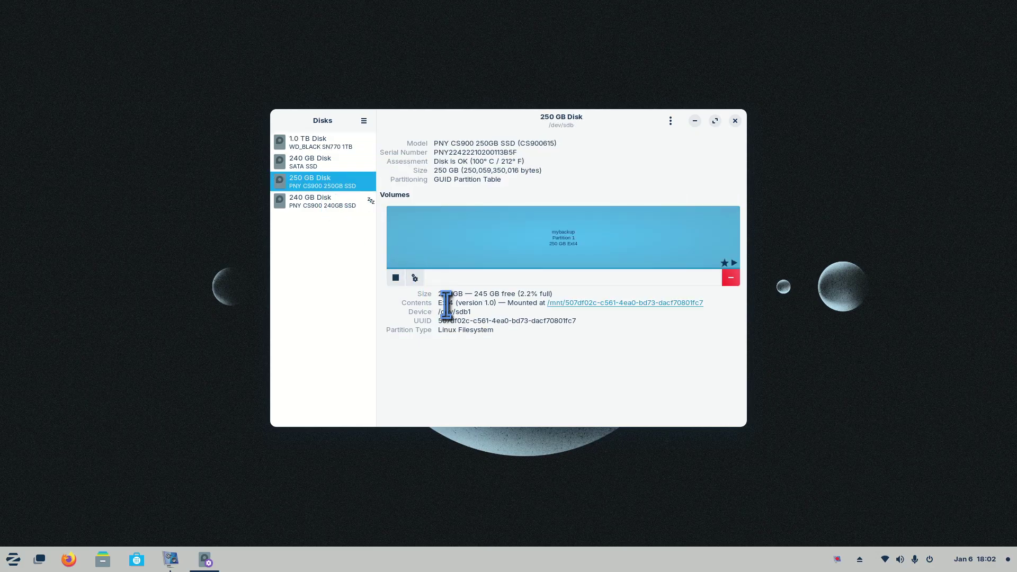
click(415, 277)
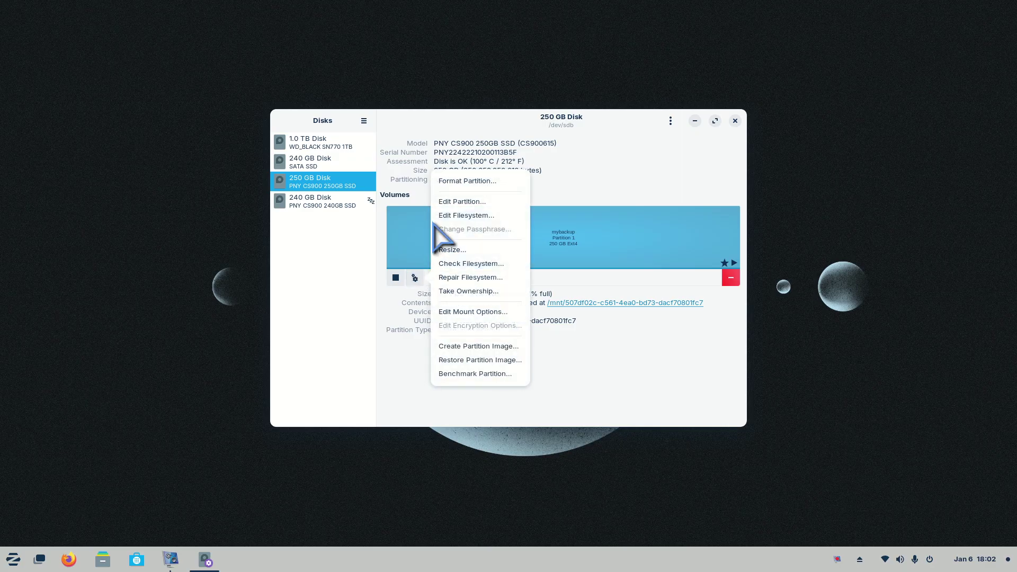
click(441, 176)
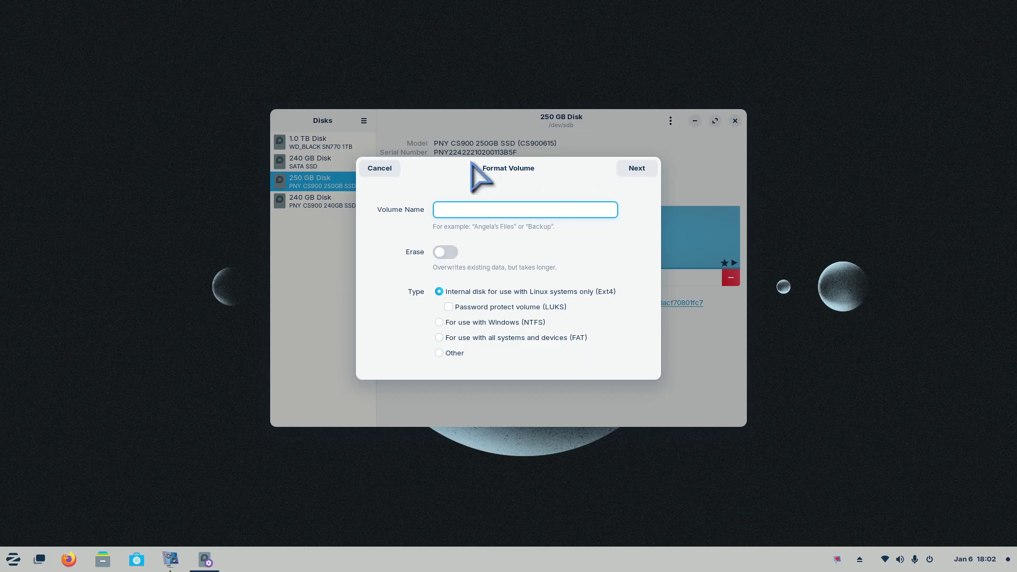
click(377, 171)
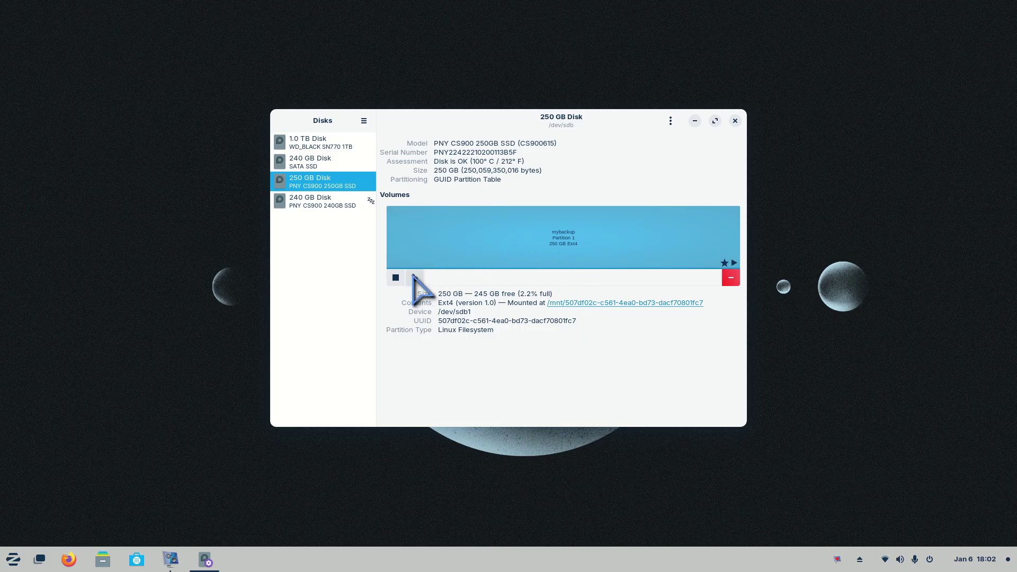
click(414, 277)
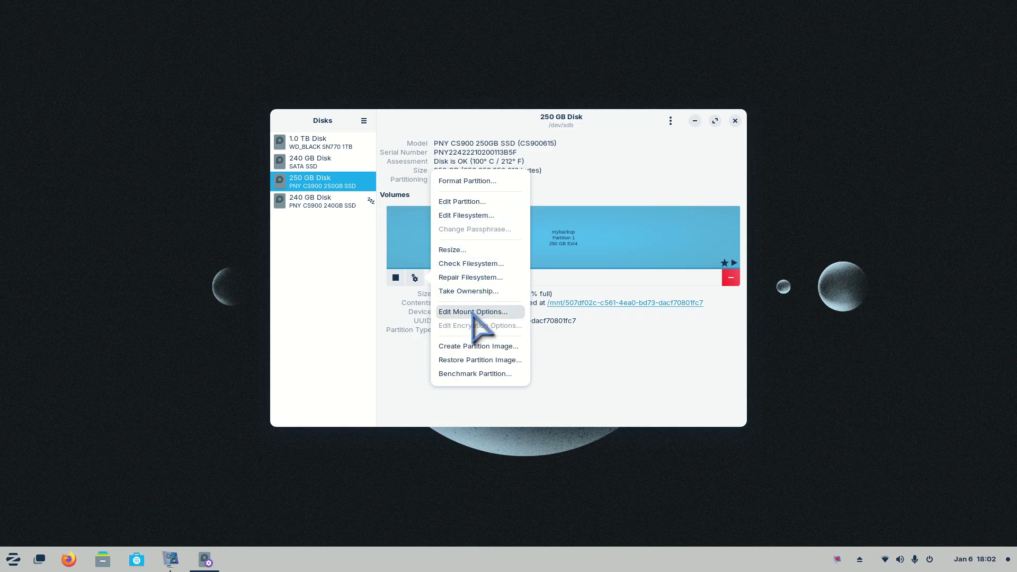
click(474, 311)
click(427, 162)
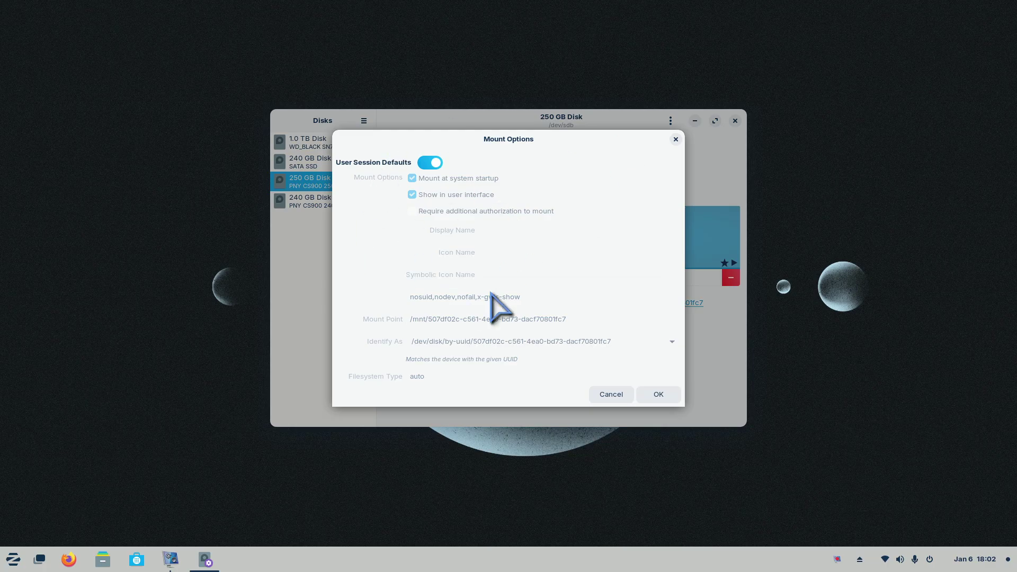
click(421, 163)
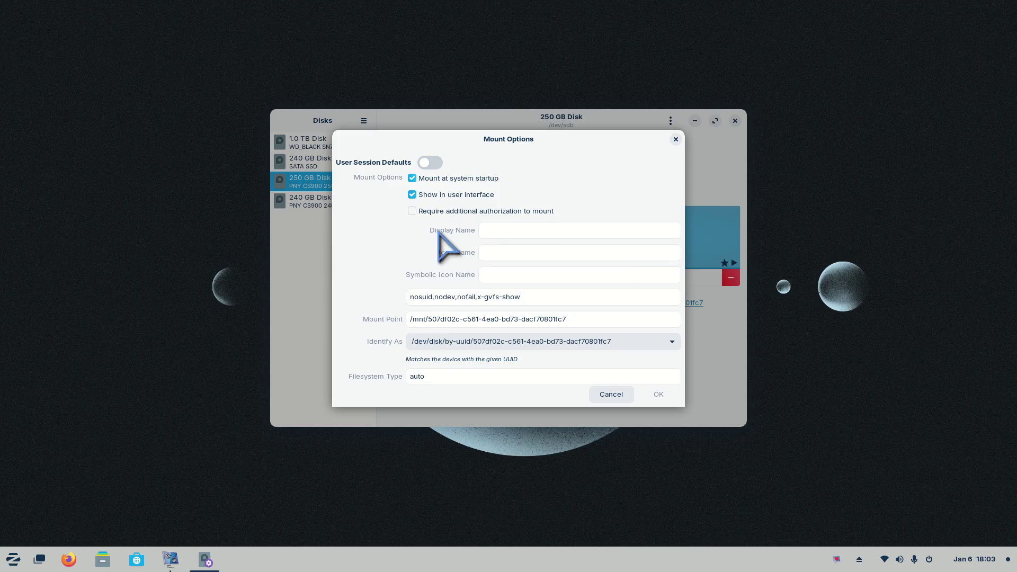
drag(567, 320, 401, 320)
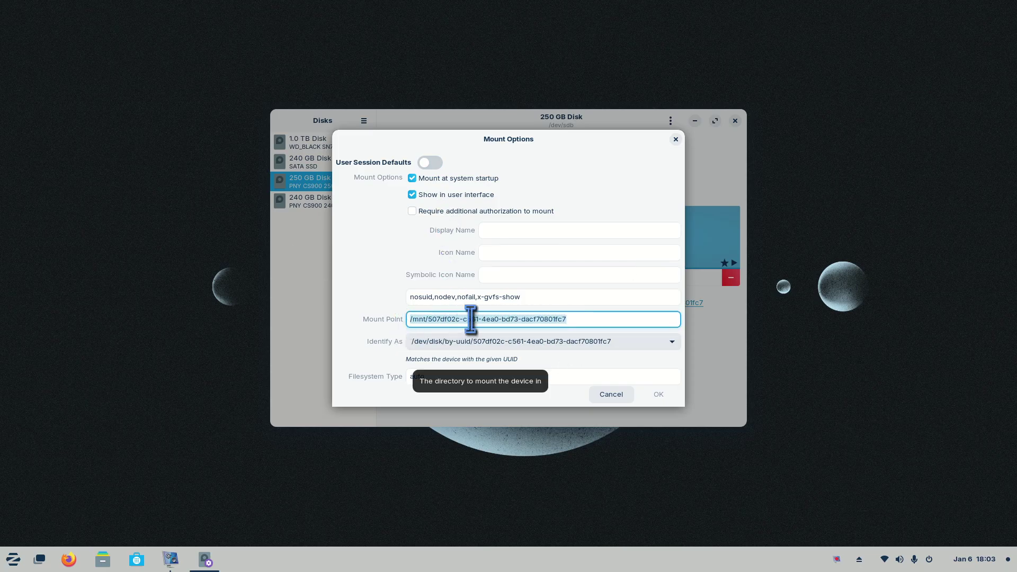
click(613, 397)
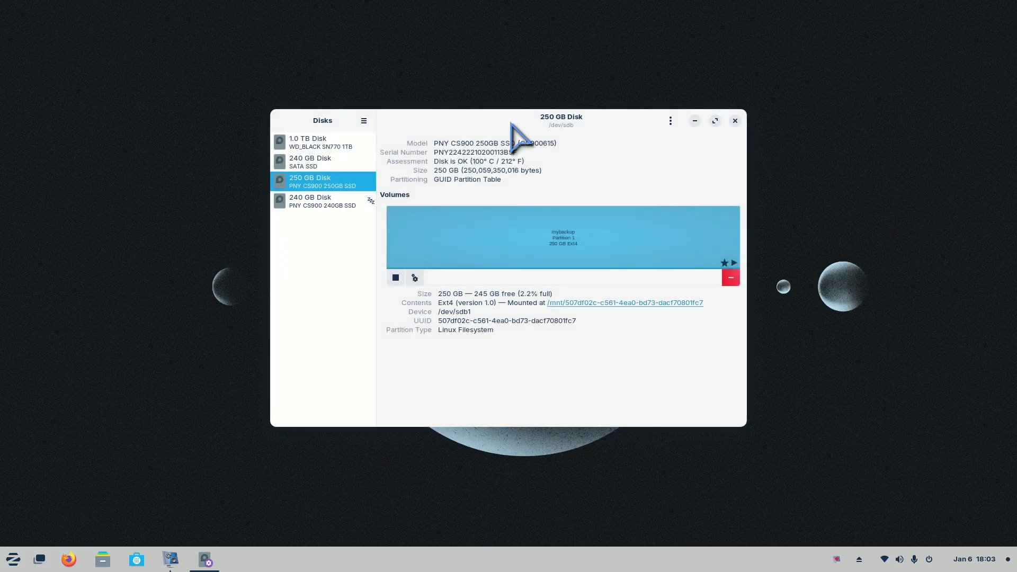
- Close Disks and open Files, moving its window toward the screen centre
click(736, 122)
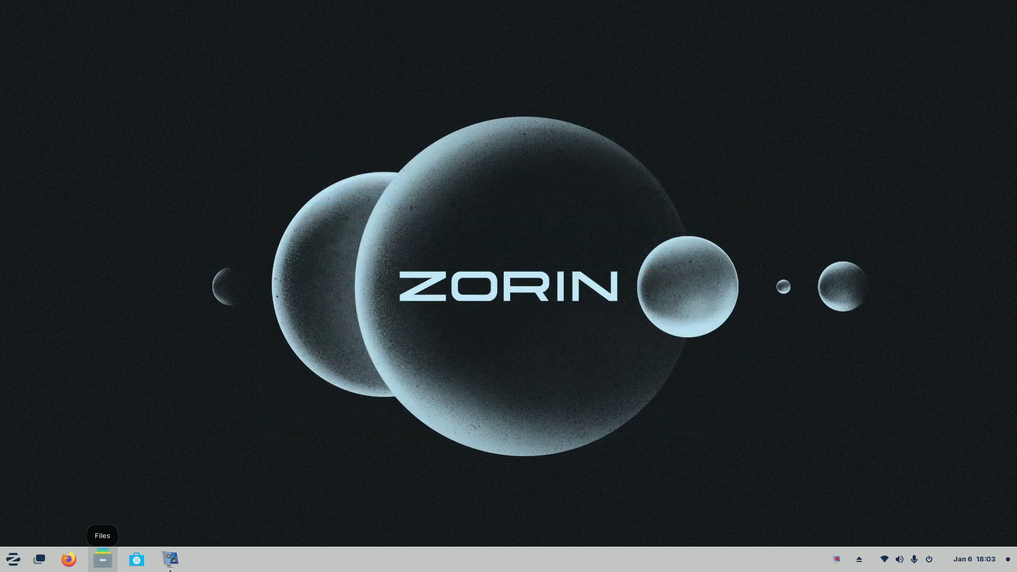
click(103, 559)
drag(410, 51, 583, 75)
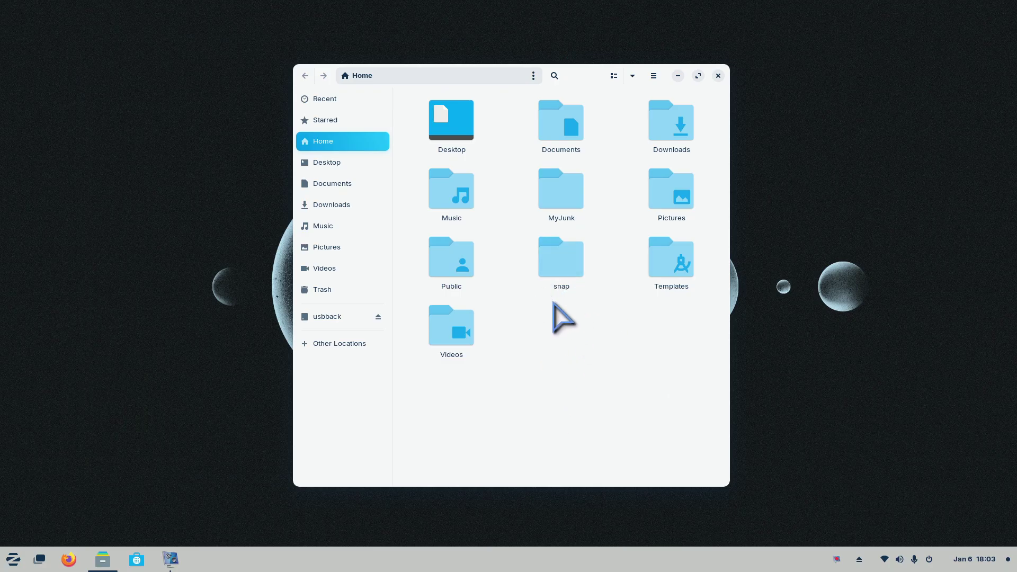
- Look through the keyboard shortcuts up to page 3, then show hidden Home files with Ctrl+H
click(654, 75)
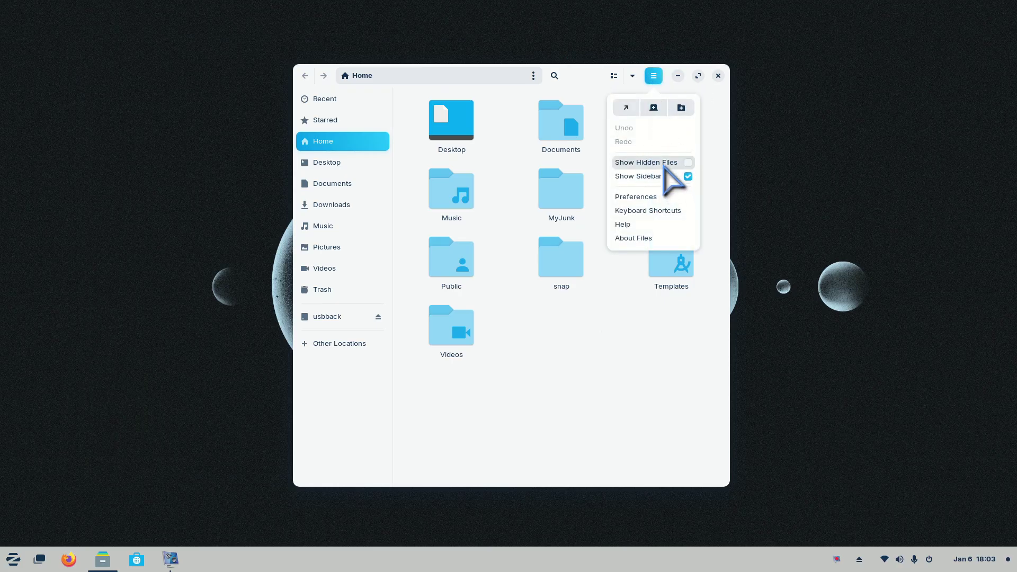
click(666, 211)
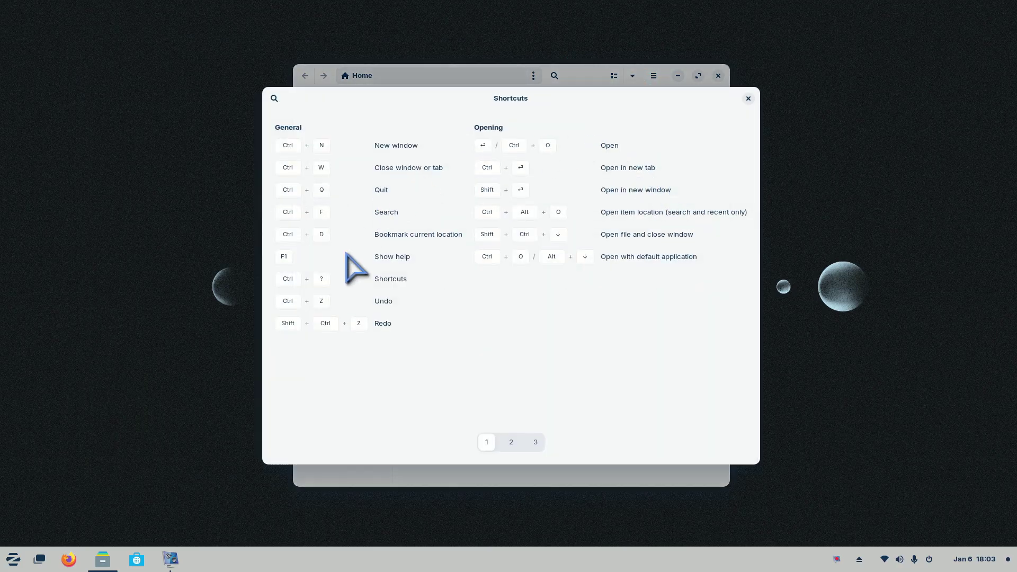
click(535, 443)
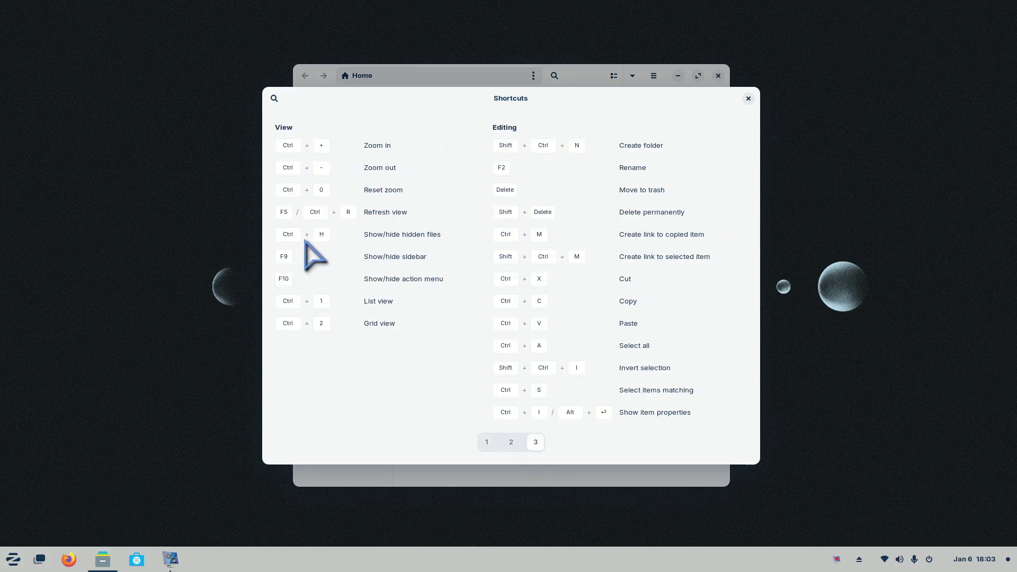
click(746, 99)
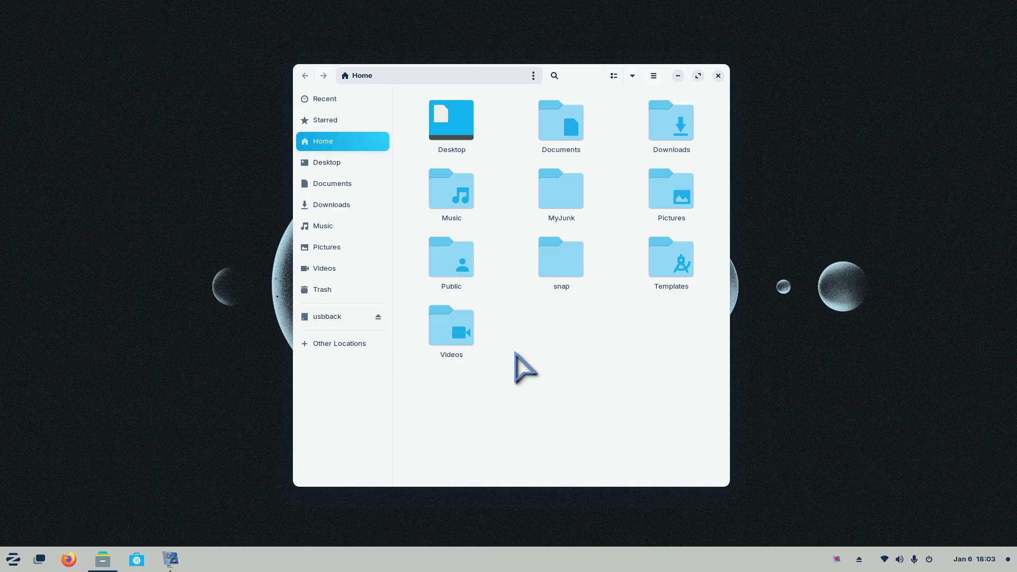
key(ctrl+h)
- Maximize the Home window and select .bashrc, opening and dismissing its context menu
scroll(535, 239, down, 5)
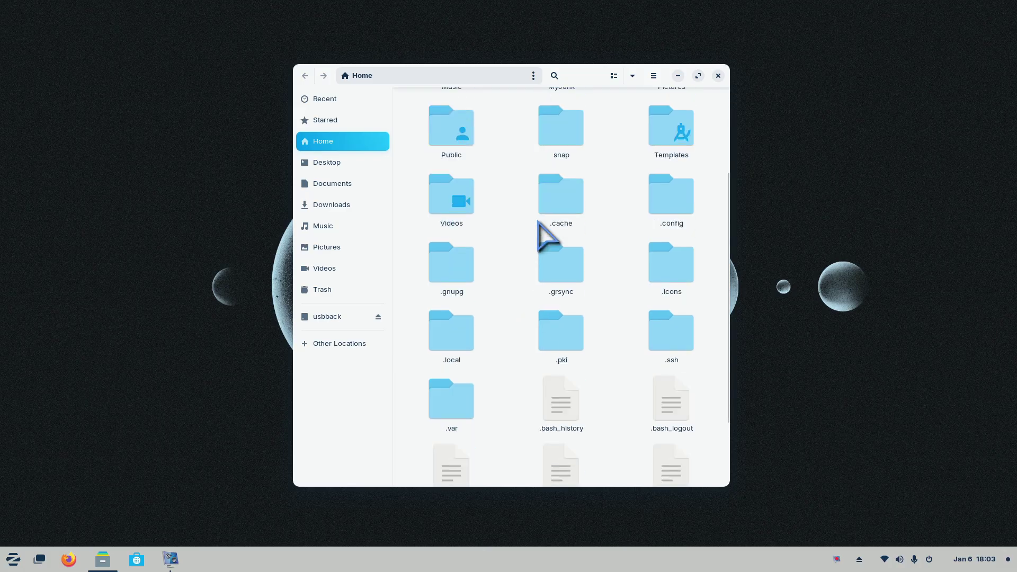
drag(577, 74, 581, 16)
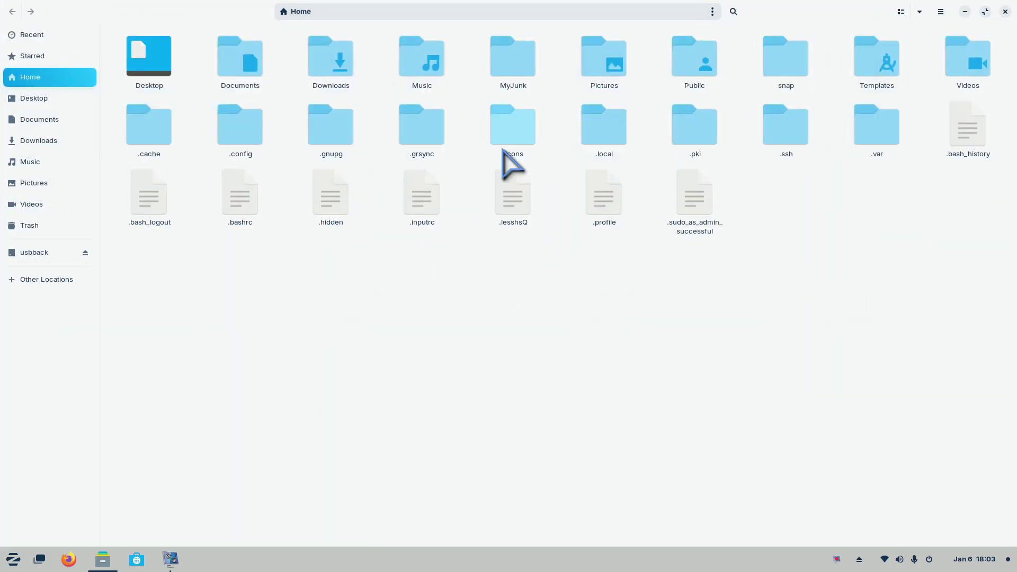
click(241, 212)
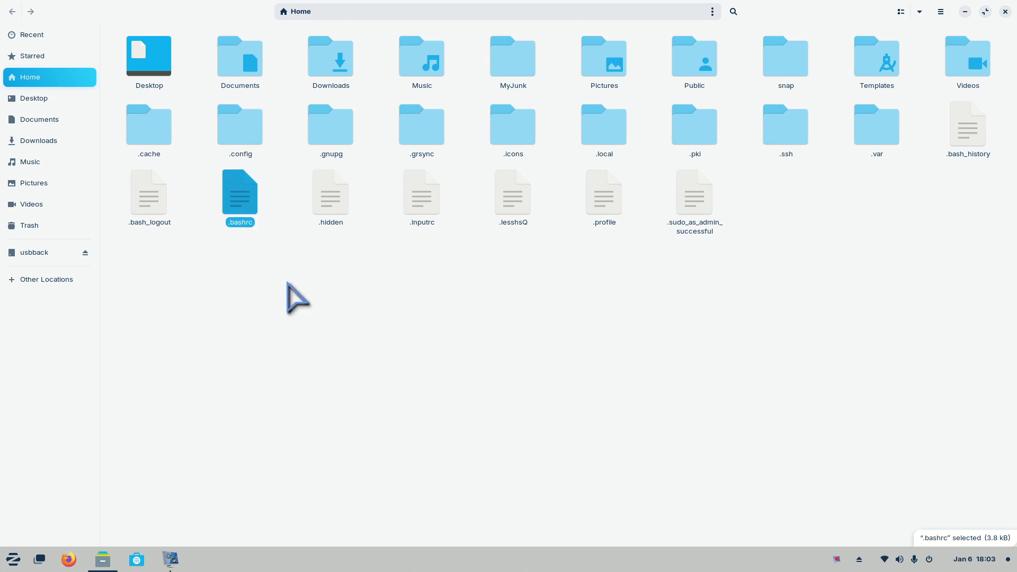
right_click(236, 197)
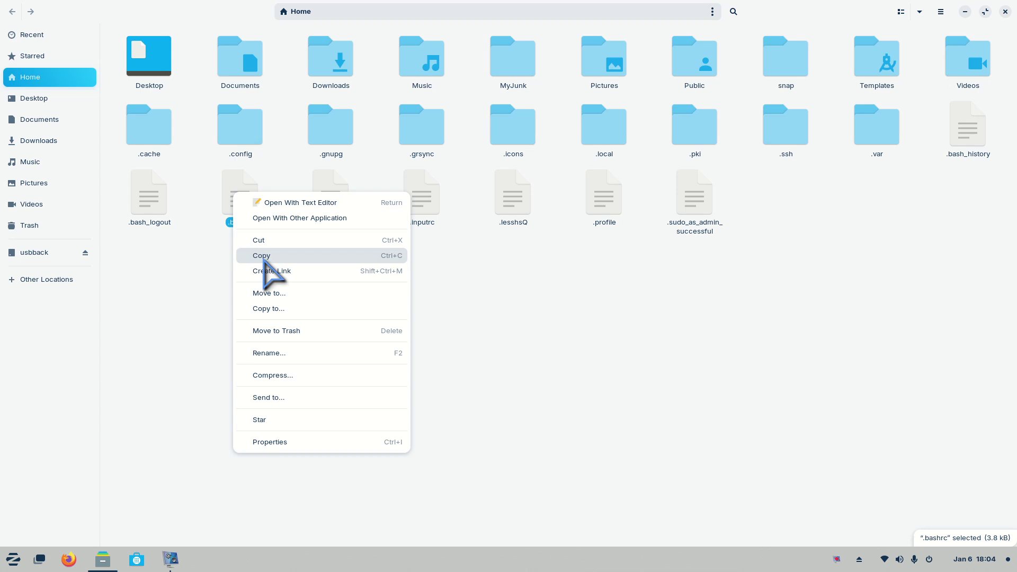
click(223, 282)
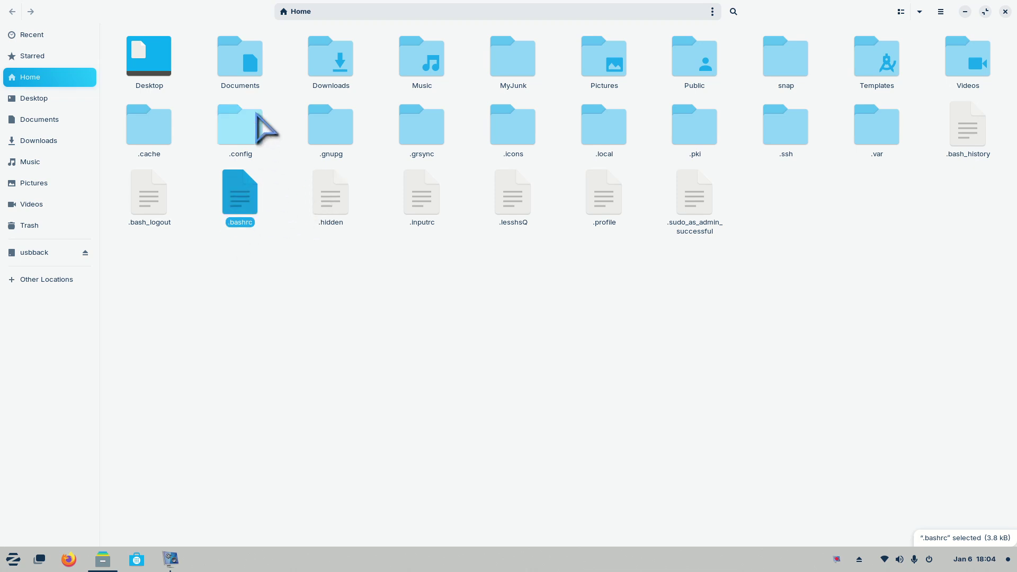
double_click(246, 68)
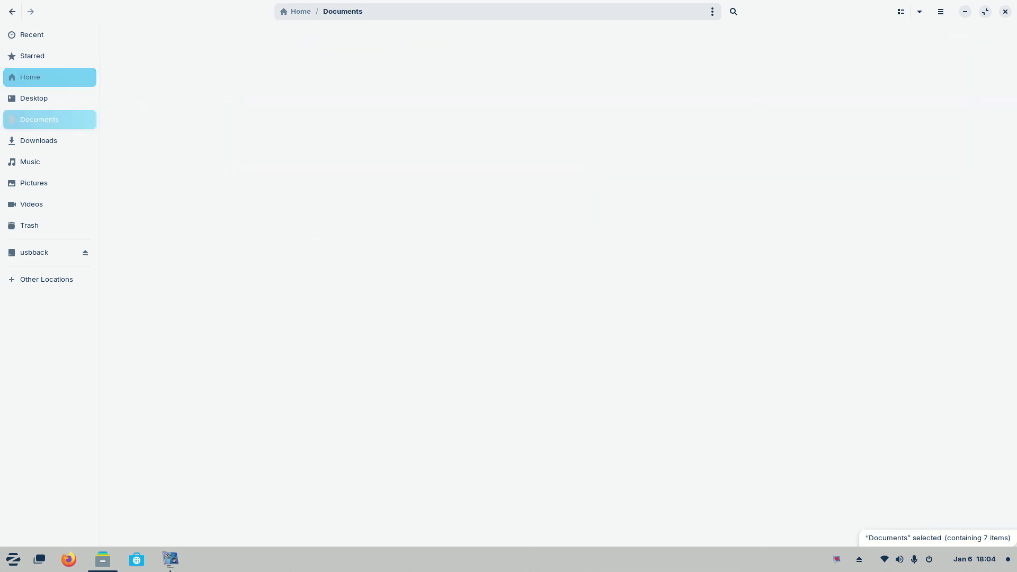
double_click(246, 82)
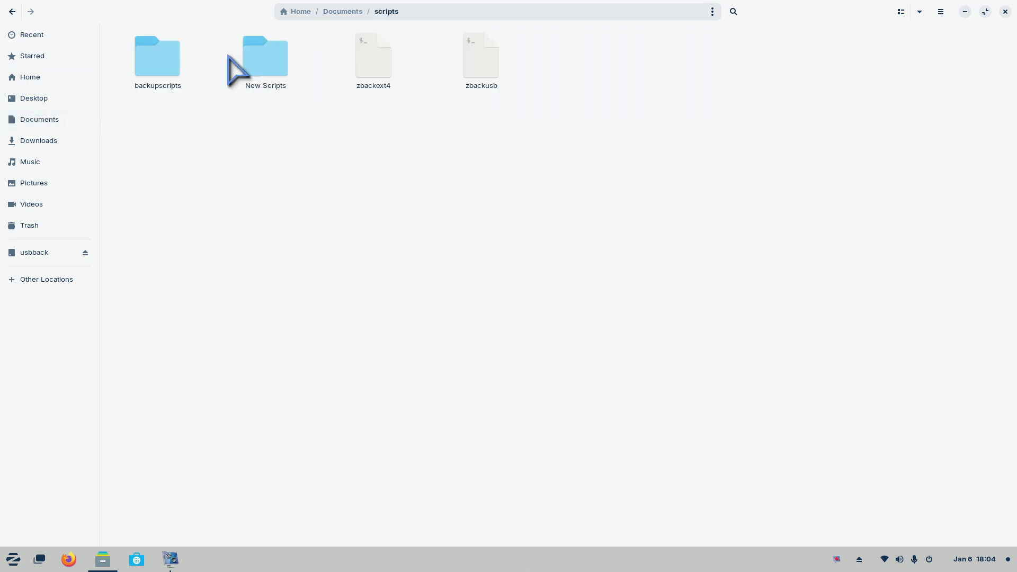
double_click(151, 66)
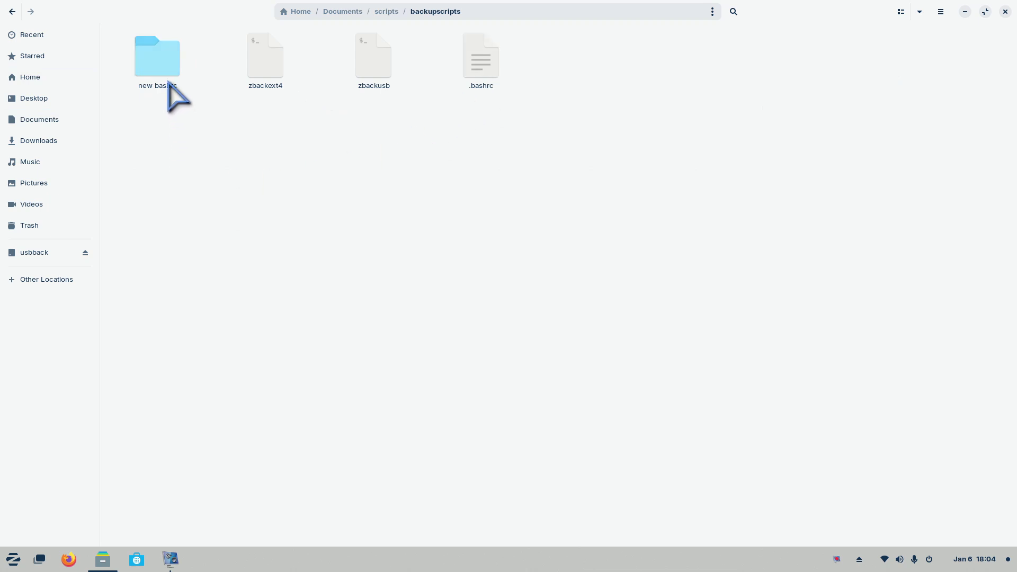
right_click(483, 56)
click(546, 308)
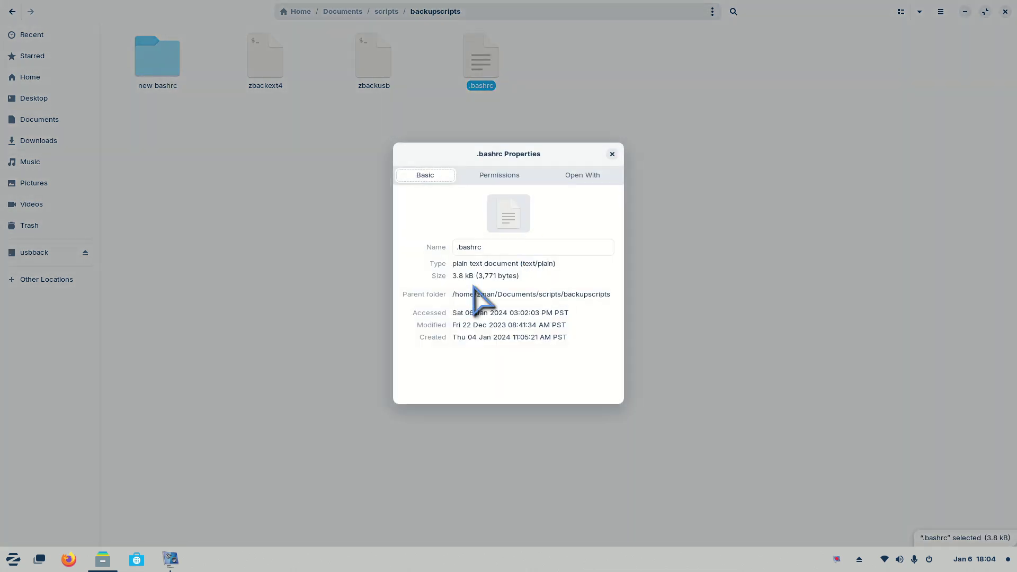
click(612, 154)
click(52, 80)
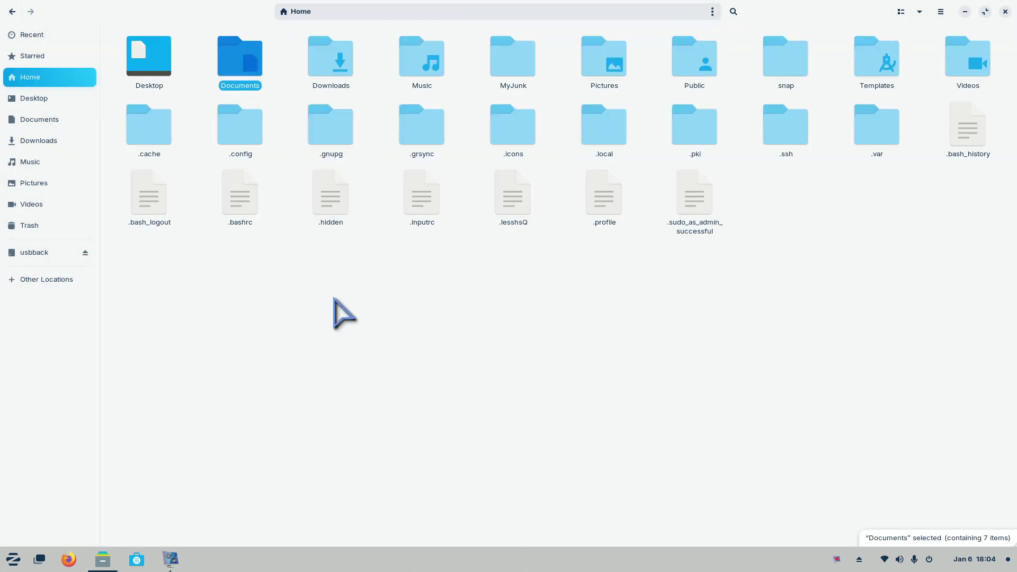
- Open the Home .bashrc in Kate via Open With Other Application
right_click(237, 189)
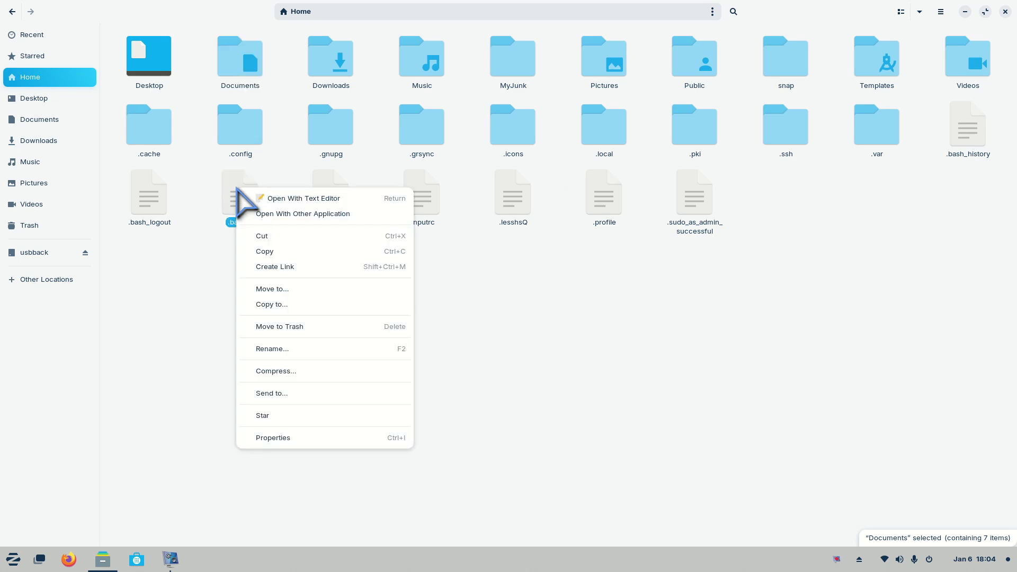
click(306, 214)
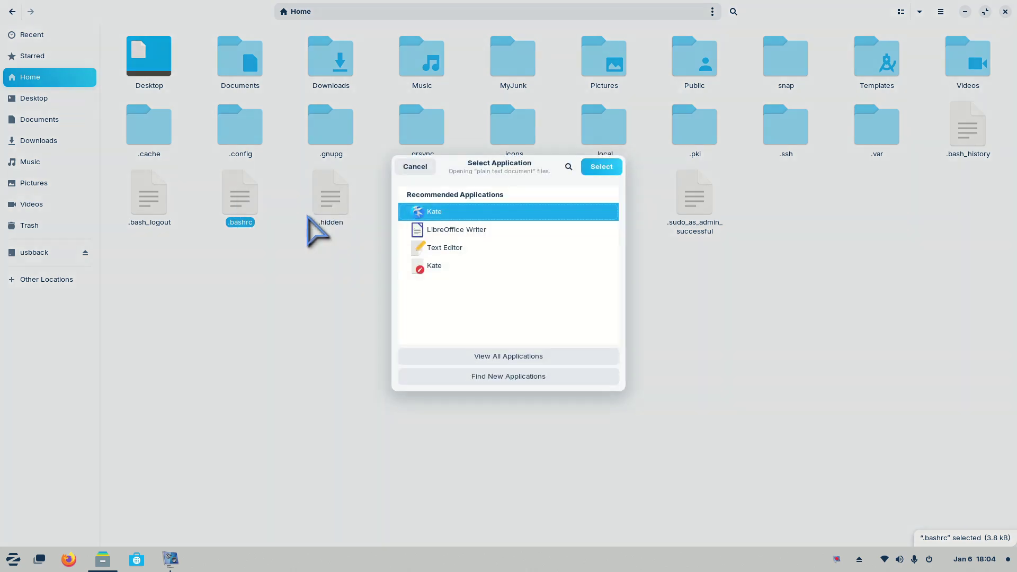
click(598, 165)
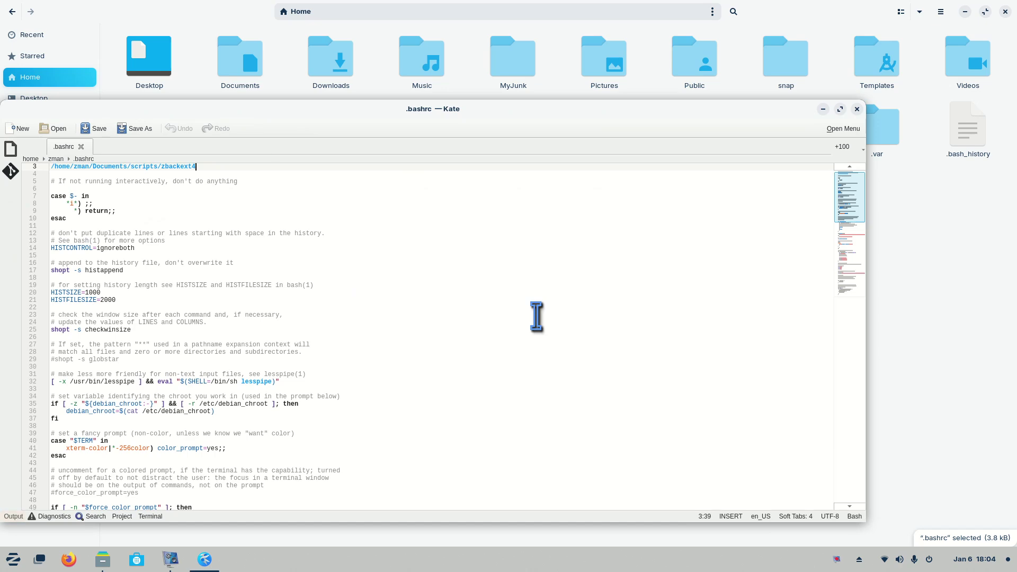
scroll(536, 315, up, 10)
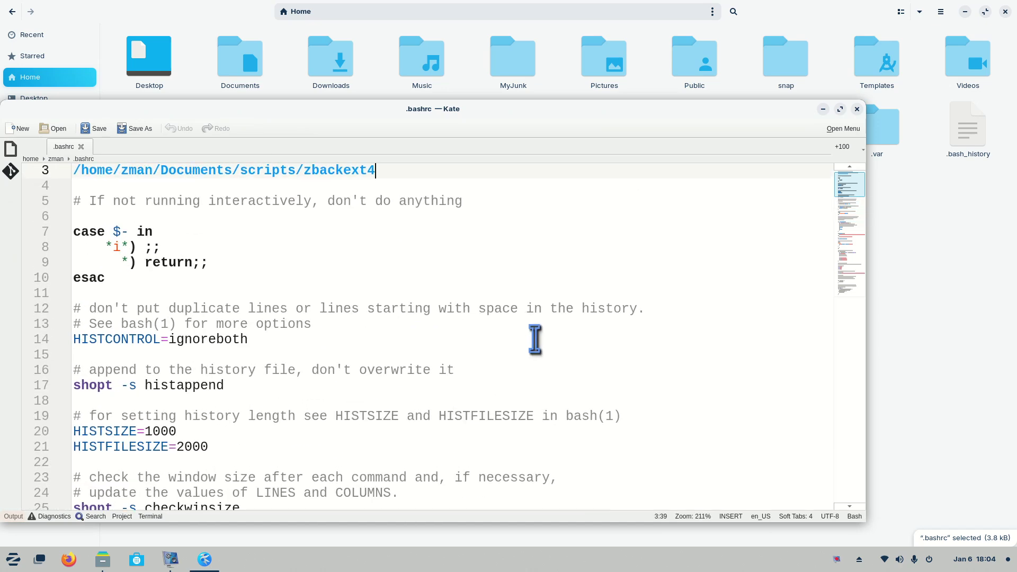
scroll(540, 343, up, 2)
scroll(540, 343, up, 1)
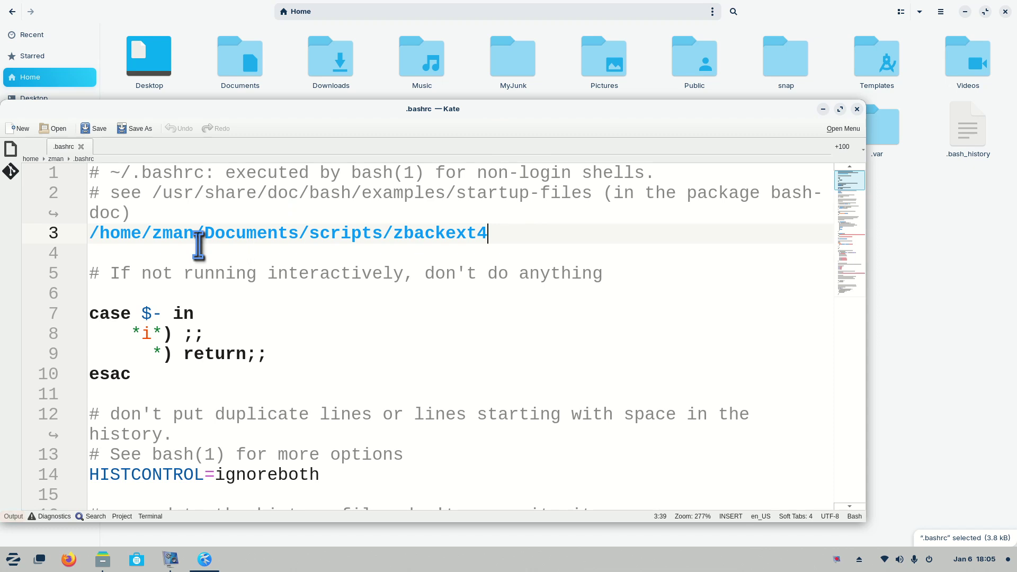
click(90, 173)
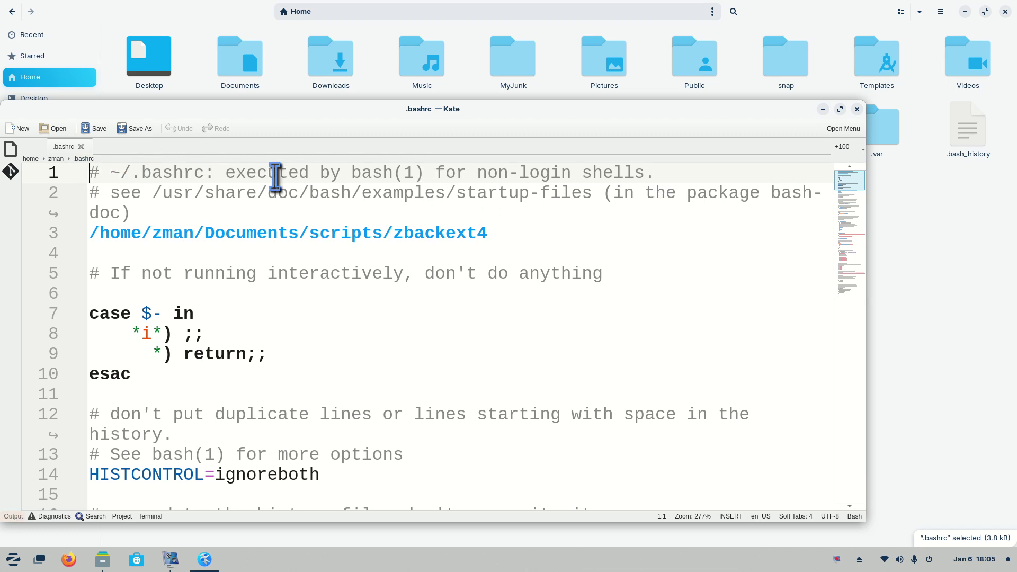
click(91, 233)
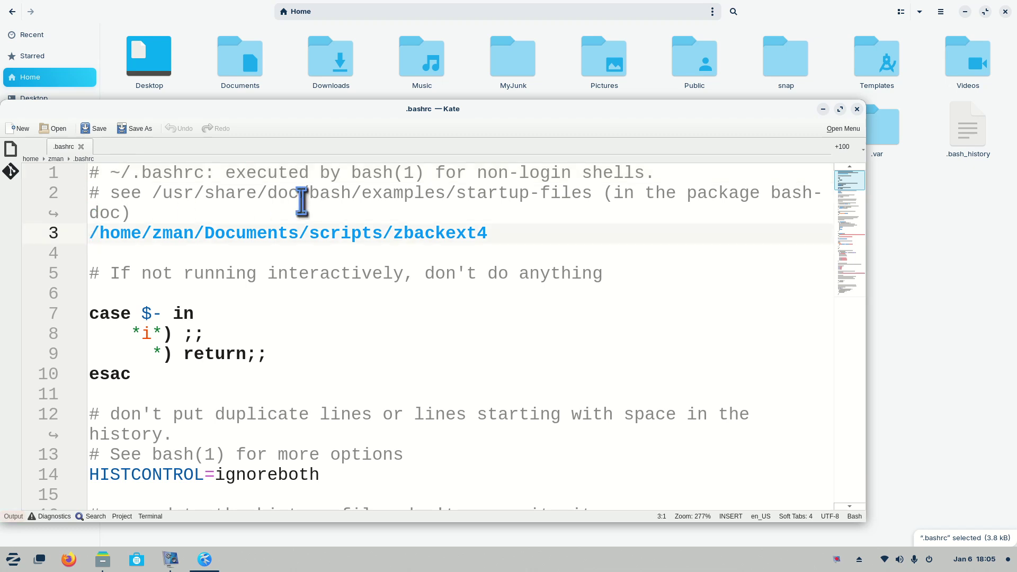
text(#)
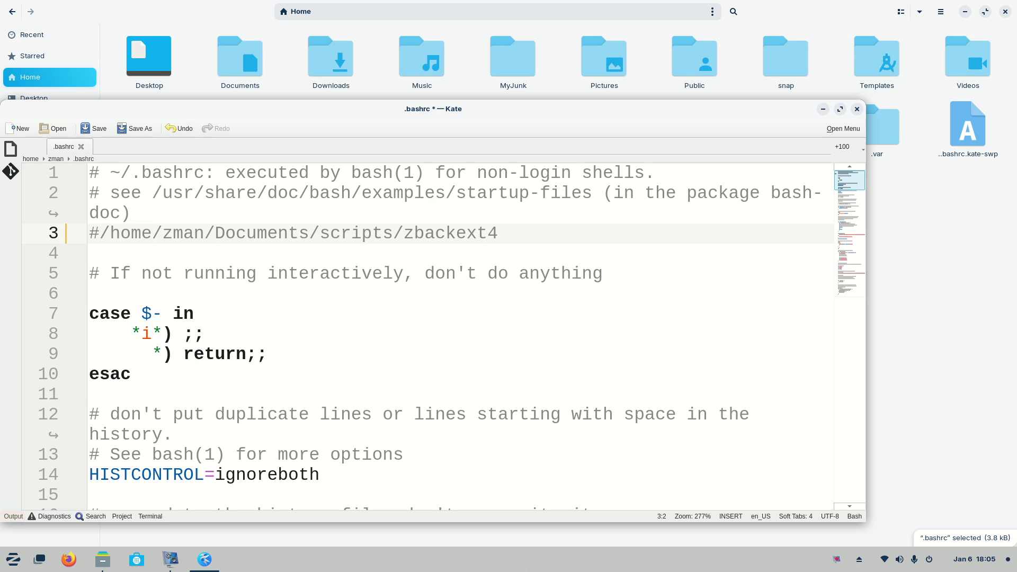
key(BackSpace)
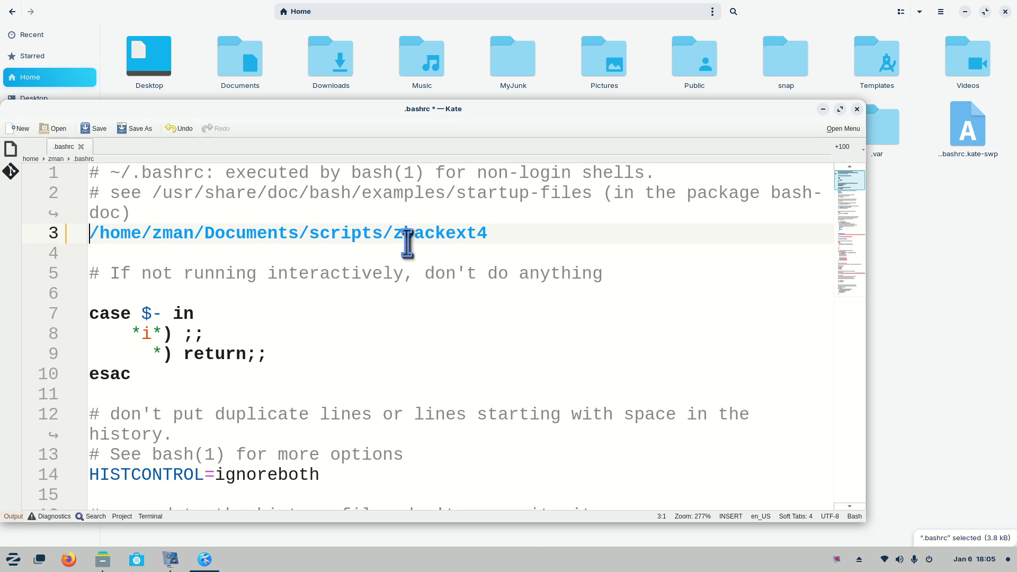
drag(394, 234, 487, 235)
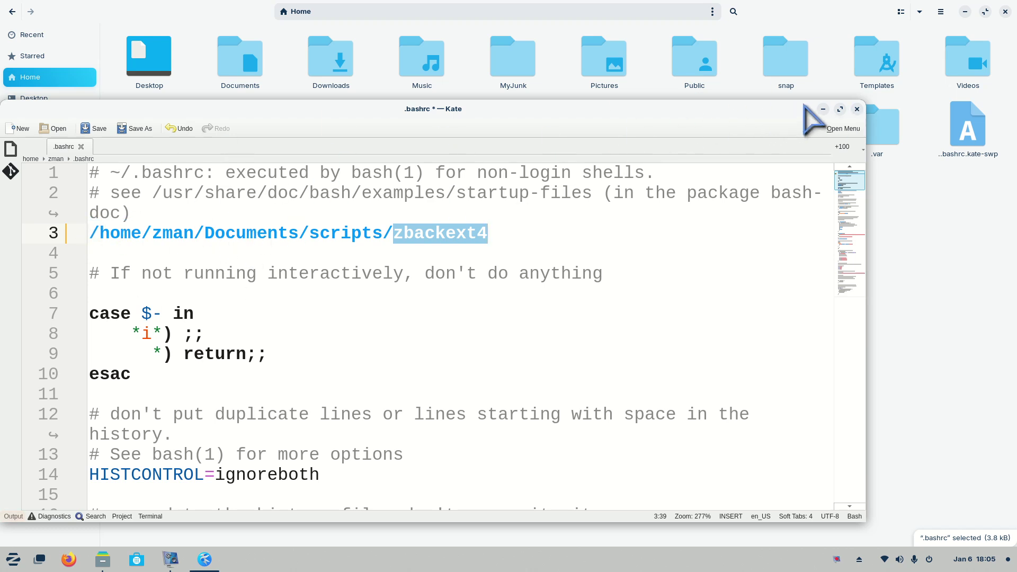
- Close .bashrc in Kate and discard the unsaved edits
click(857, 109)
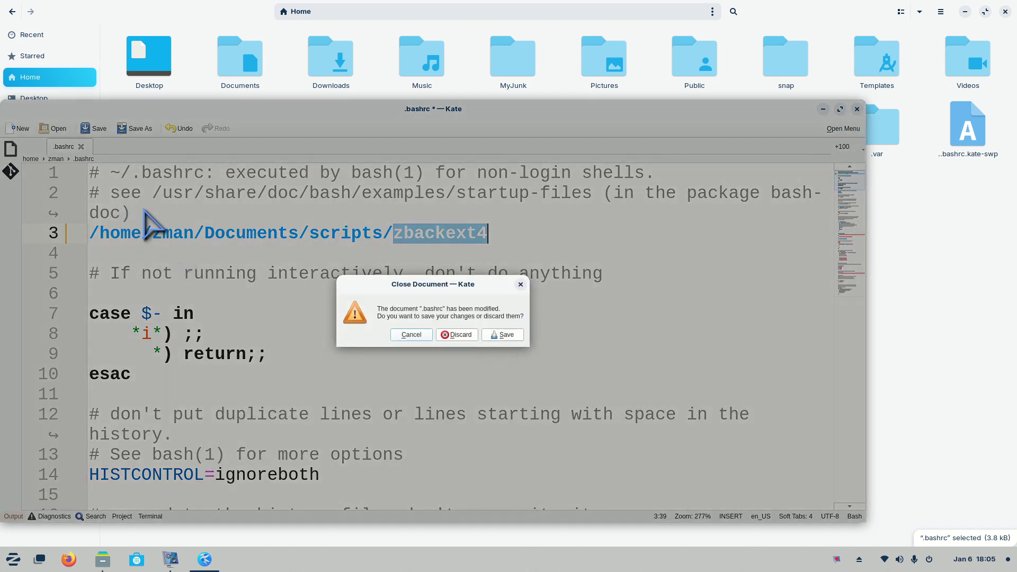
click(462, 336)
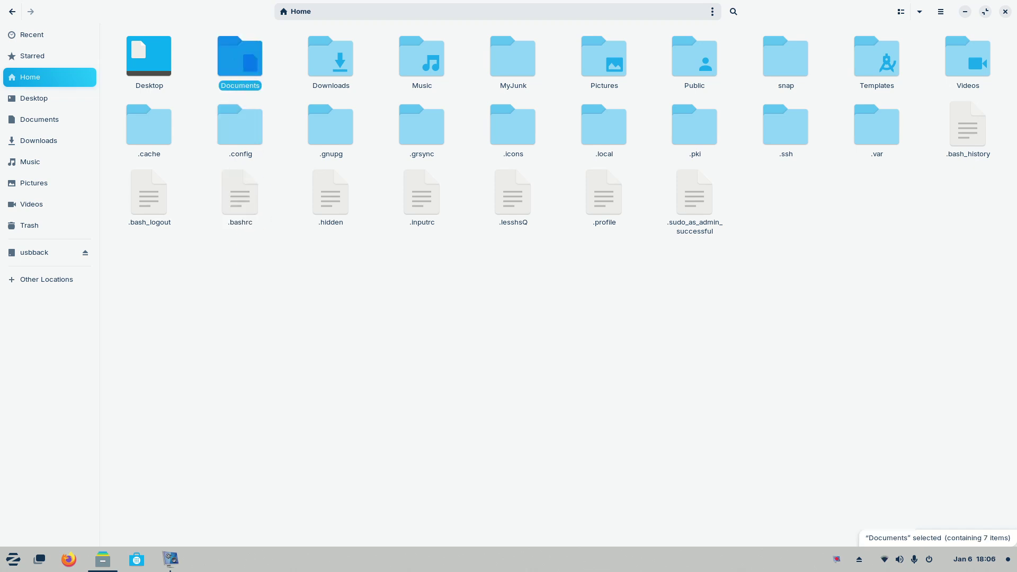
- Open Documents/scripts, select zbackext4, and restore the window from full screen
double_click(239, 76)
double_click(254, 85)
click(387, 66)
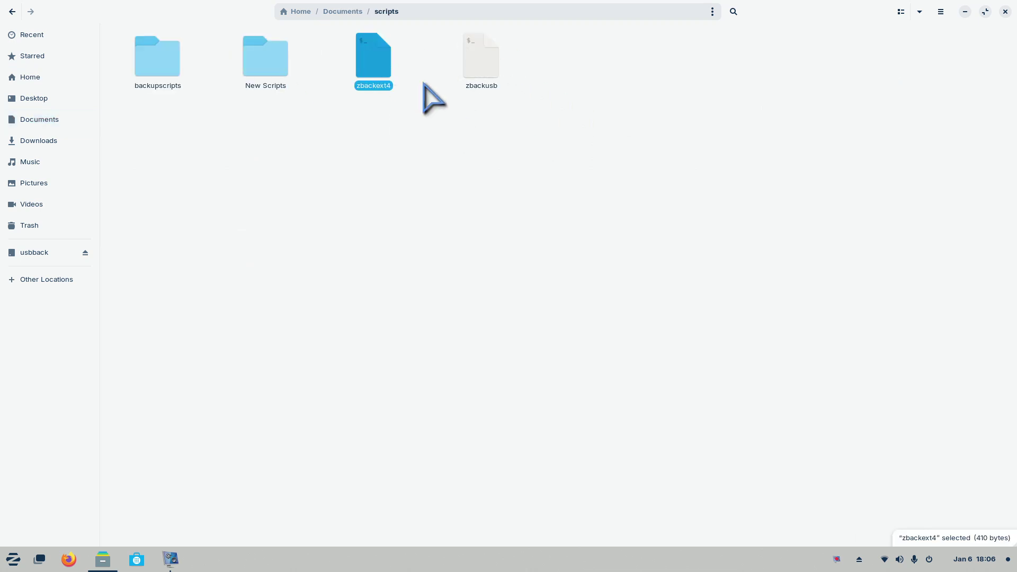
drag(798, 8, 795, 56)
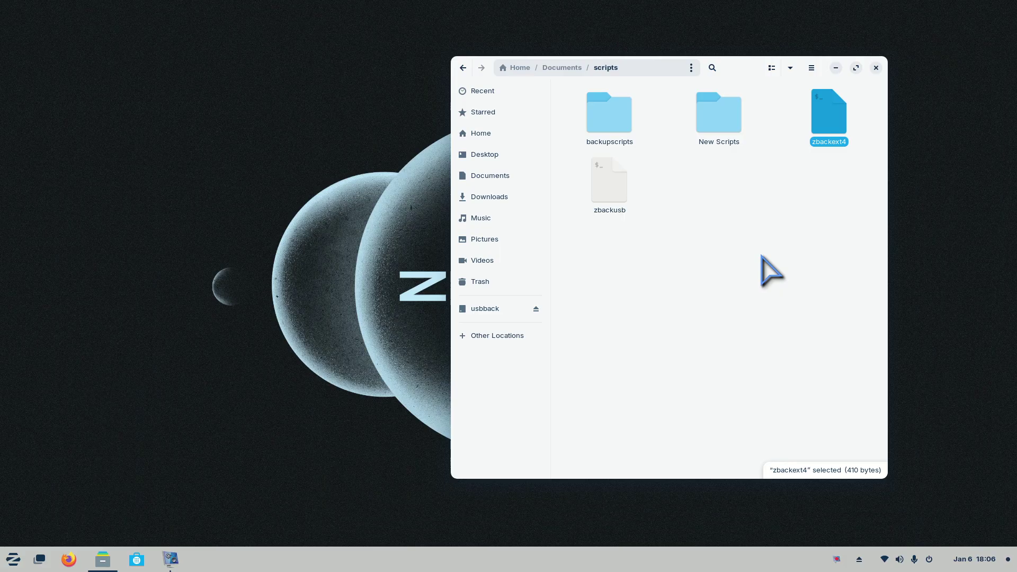
- Open a second Files window beside it showing the mybackup drive
key(ctrl+n)
drag(748, 72, 800, 46)
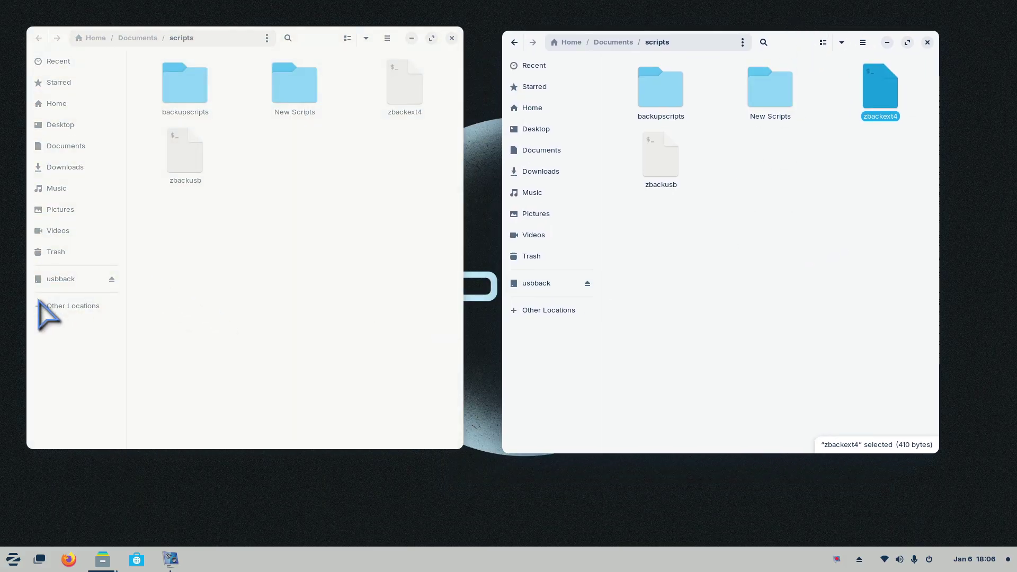
click(56, 305)
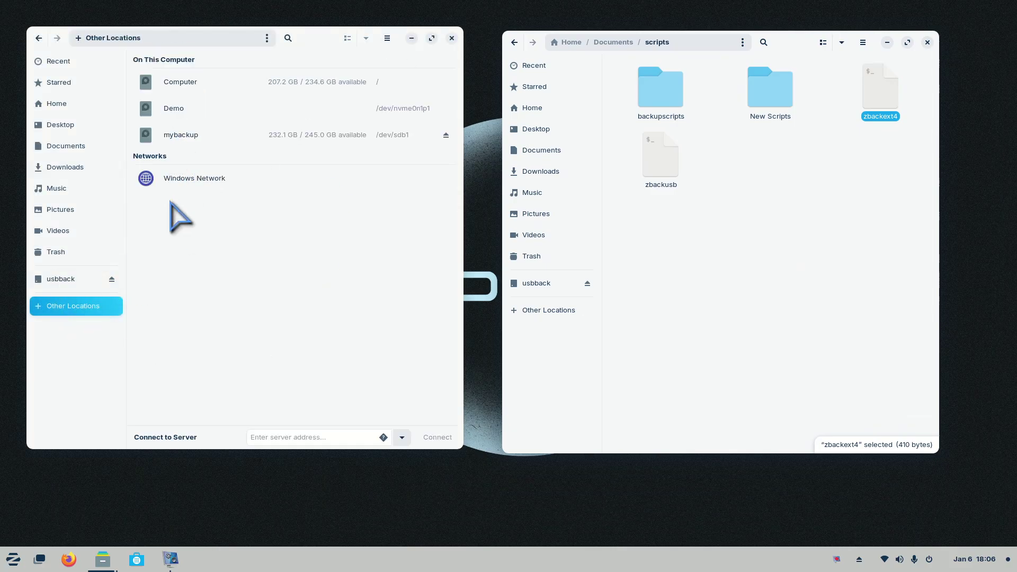
click(197, 139)
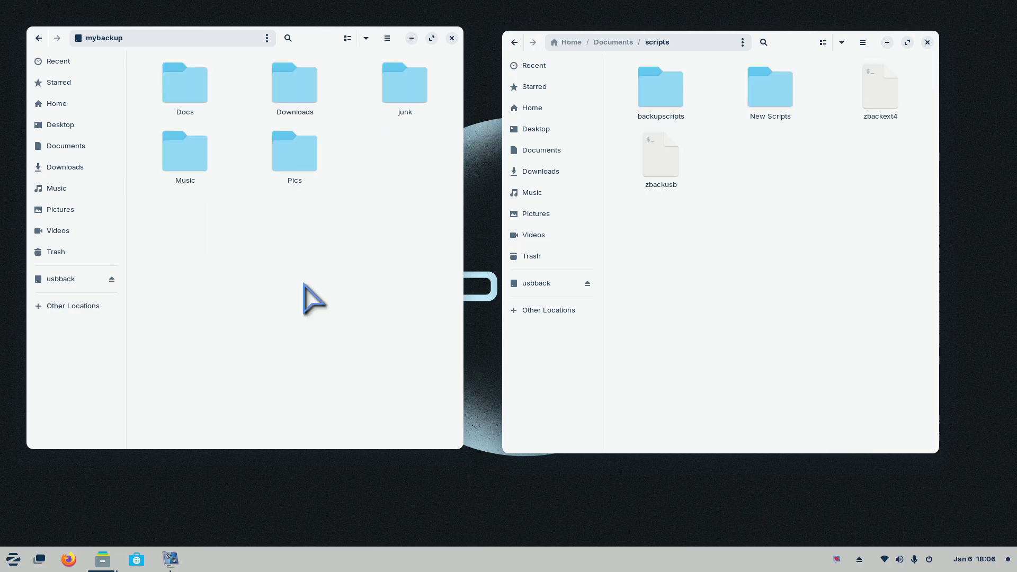
- Select and delete all five folders on mybackup, then select zbackext4 in the scripts window
drag(446, 59, 164, 228)
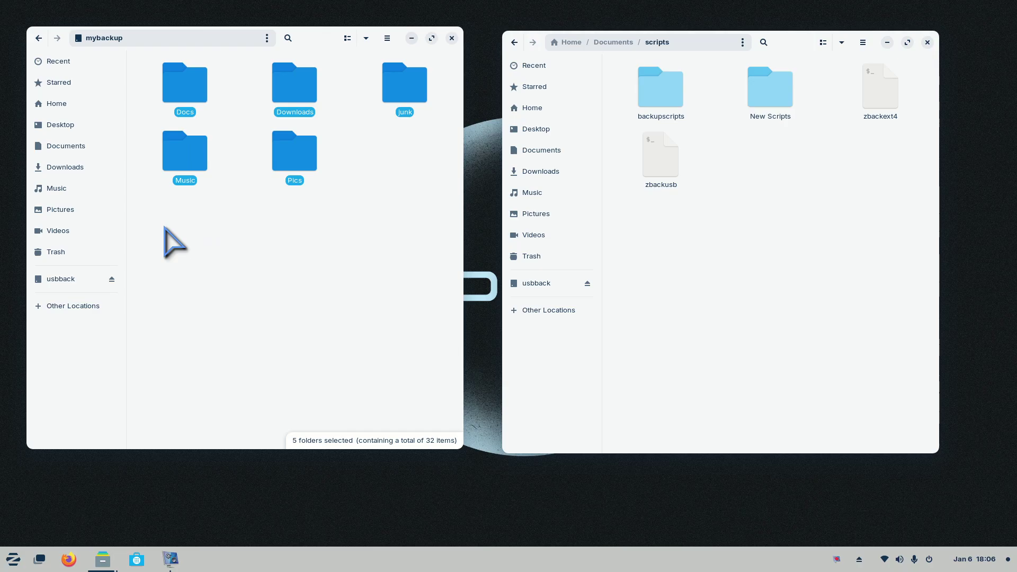
key(Delete)
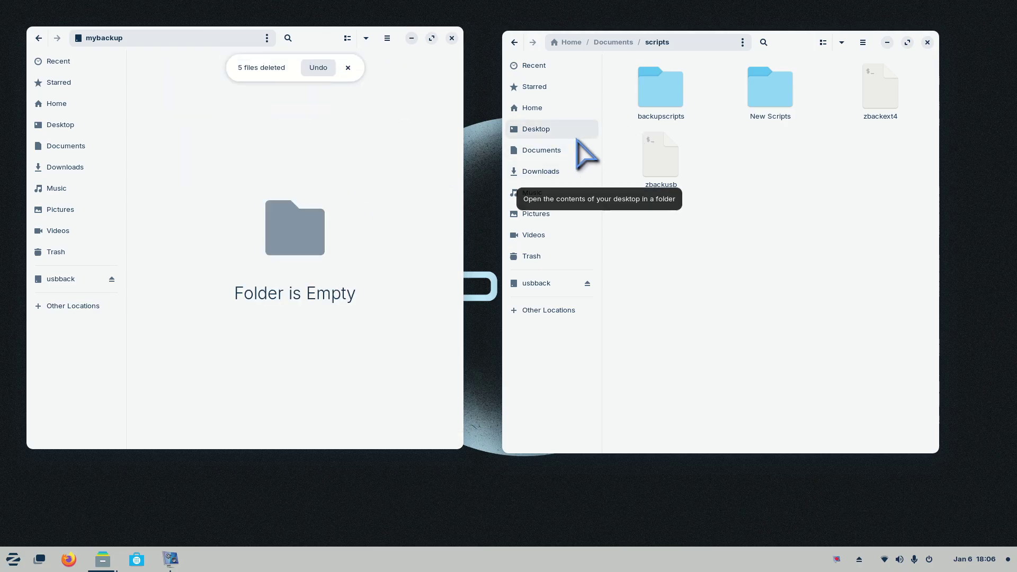
click(880, 93)
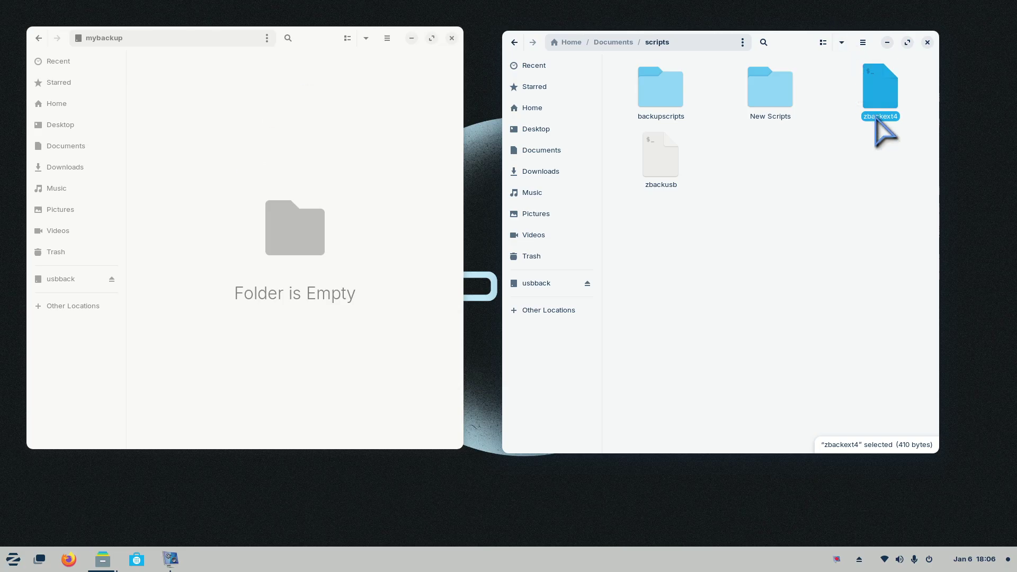
- View zbackext4 in Kate, close it, then run zbackext4 as a program
double_click(883, 90)
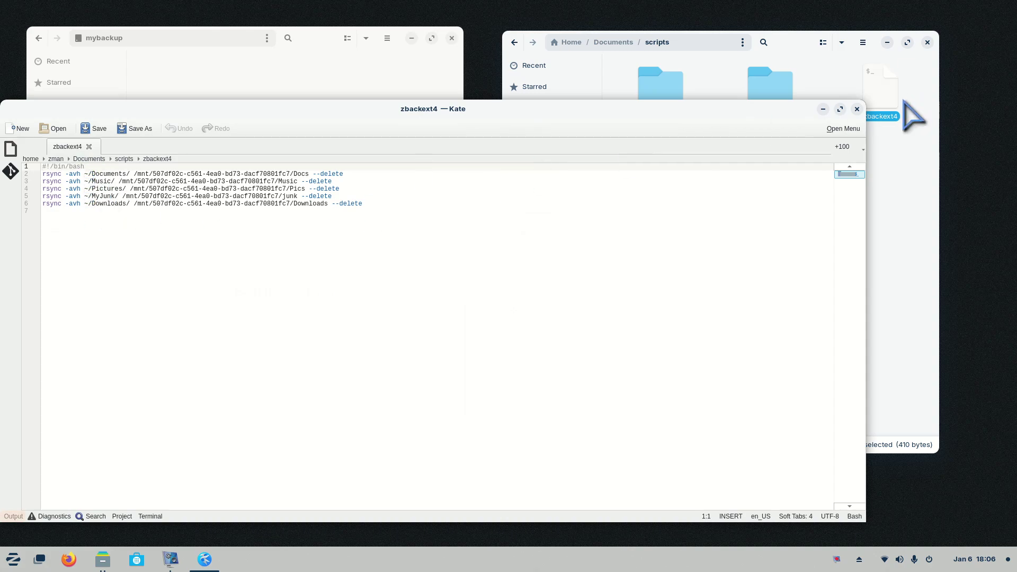
click(857, 109)
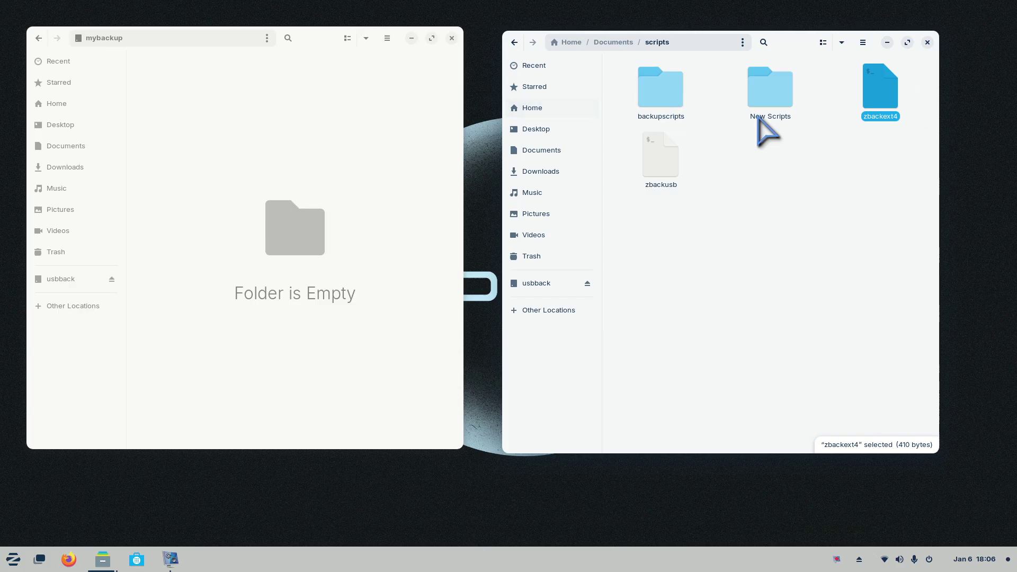
right_click(883, 90)
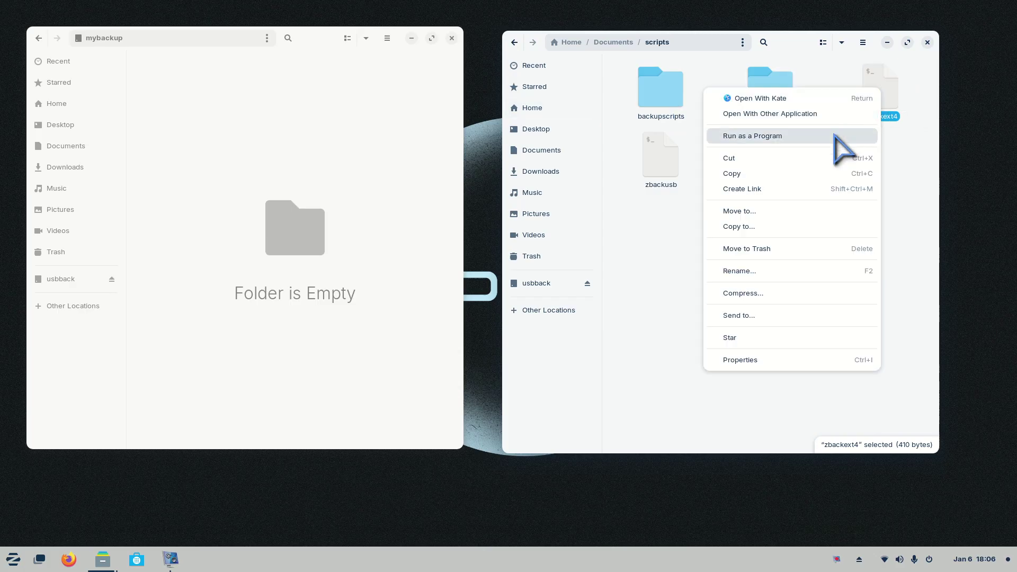
click(813, 138)
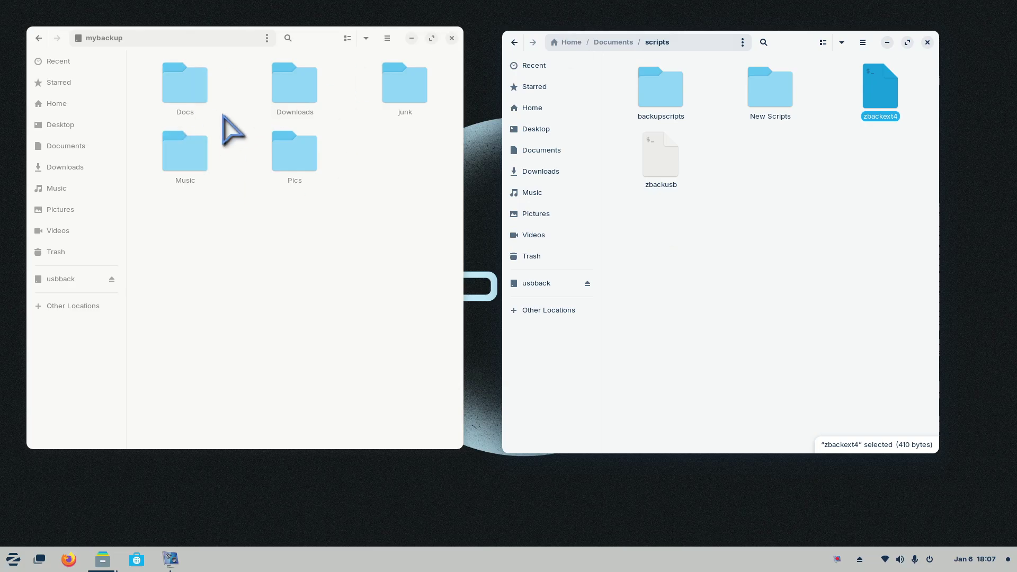
double_click(880, 95)
drag(480, 107, 516, 65)
scroll(568, 254, up, 3)
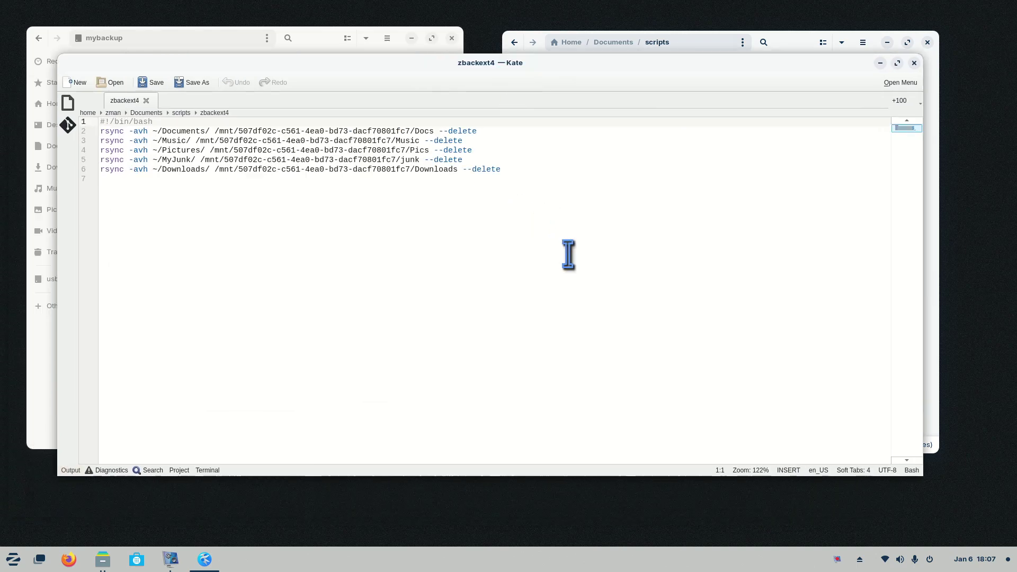
scroll(590, 279, up, 5)
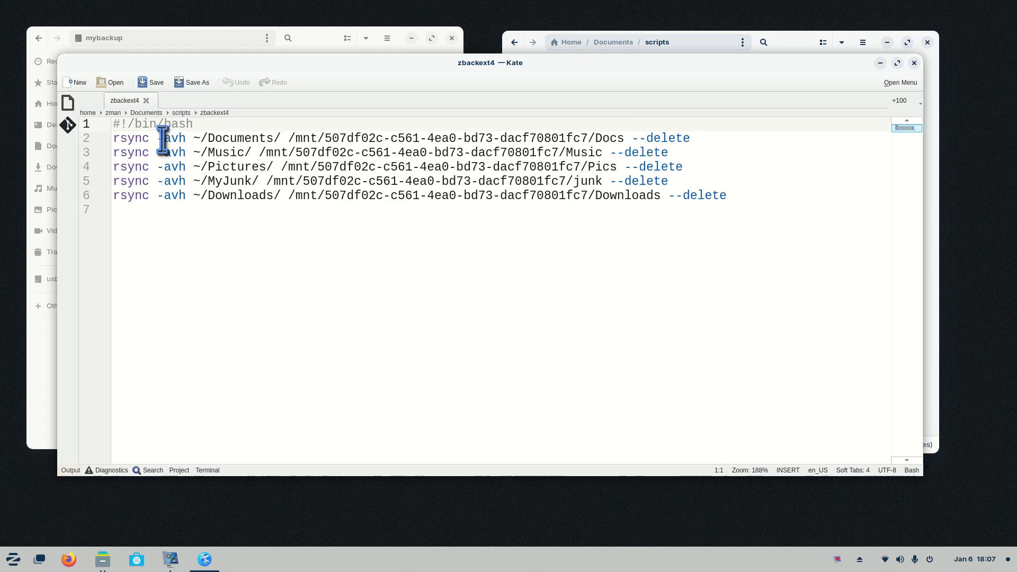
drag(172, 139, 182, 139)
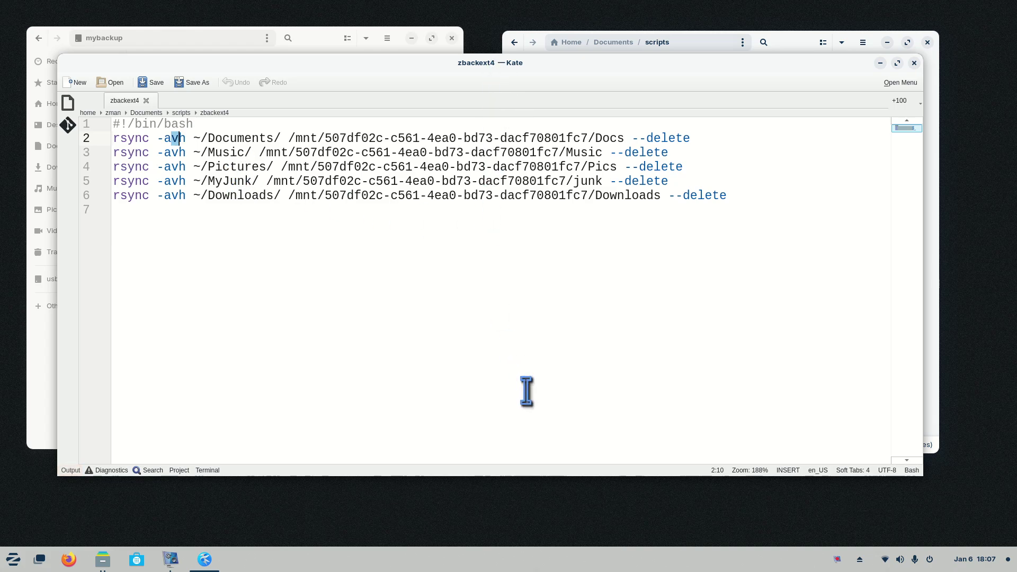
click(508, 347)
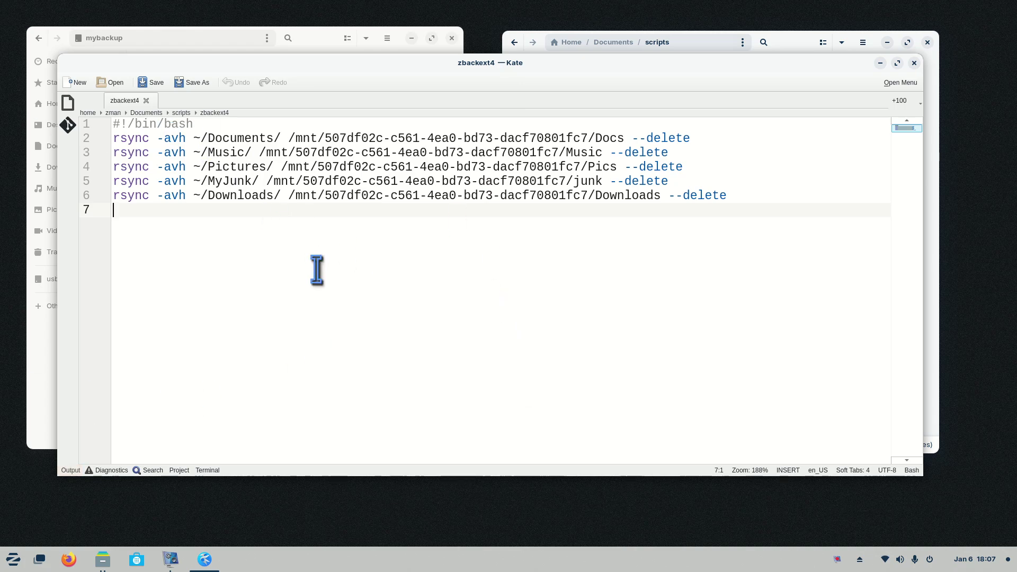
drag(175, 137, 182, 139)
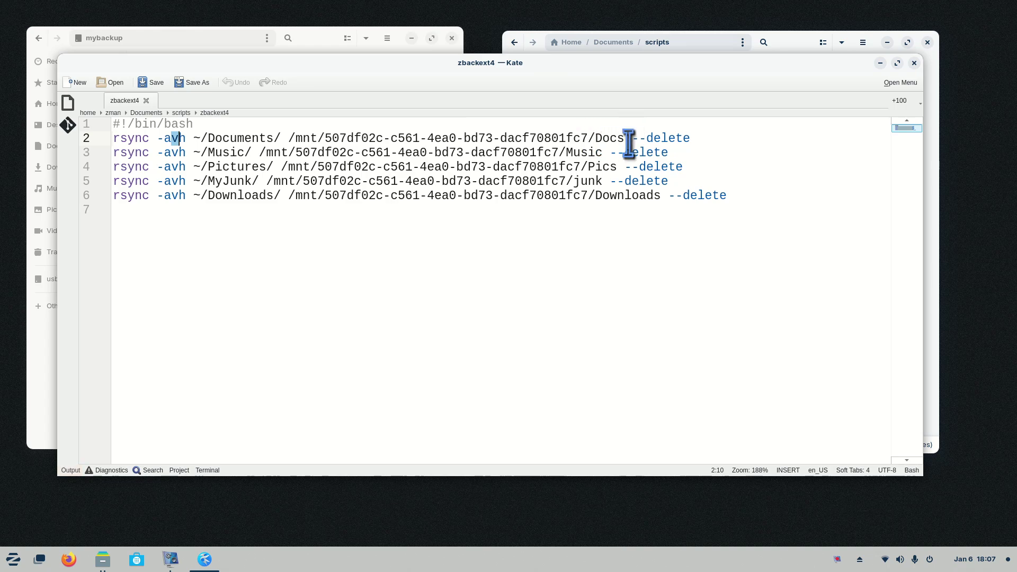
drag(385, 70, 389, 228)
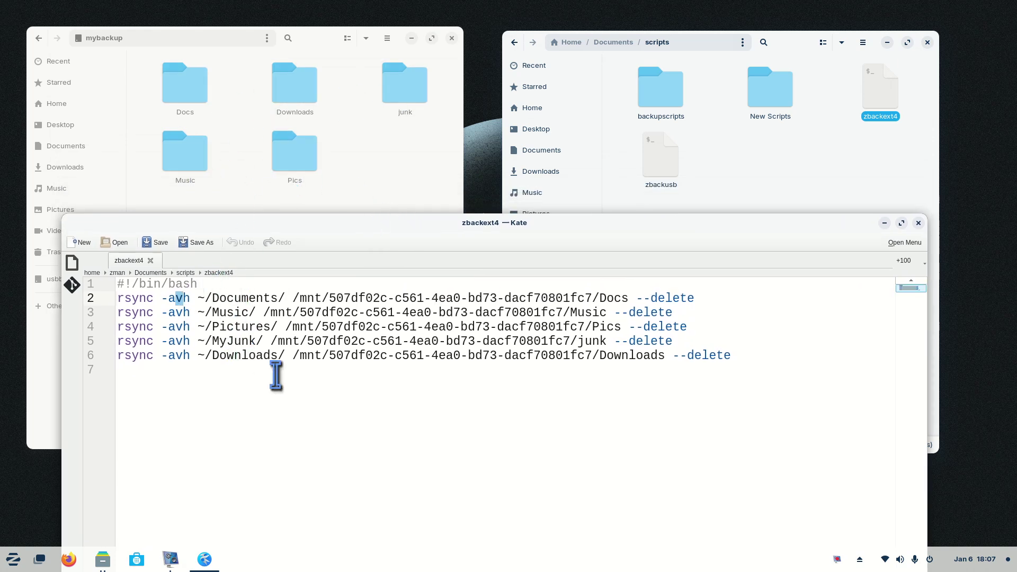
drag(636, 298, 705, 297)
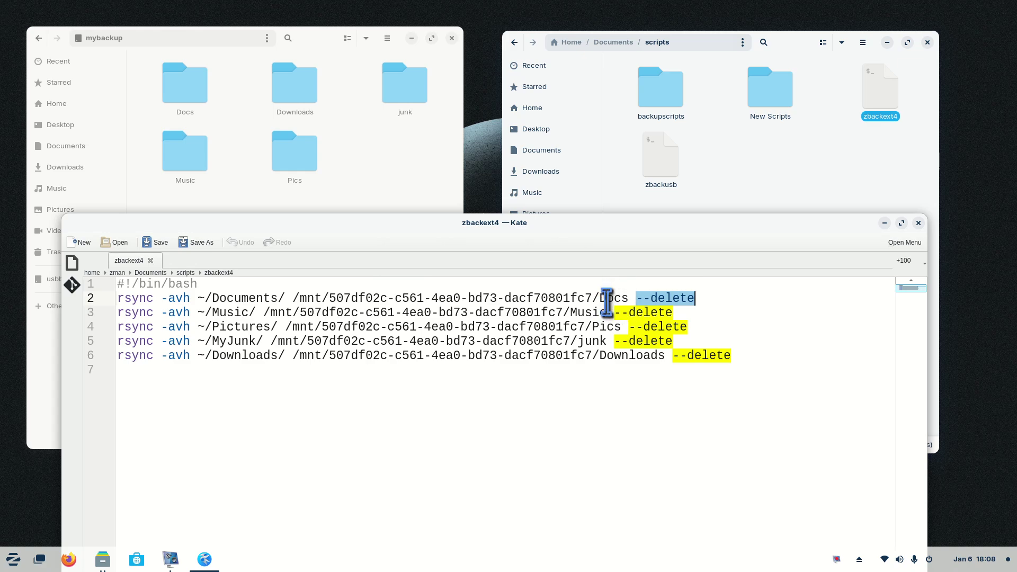
click(919, 223)
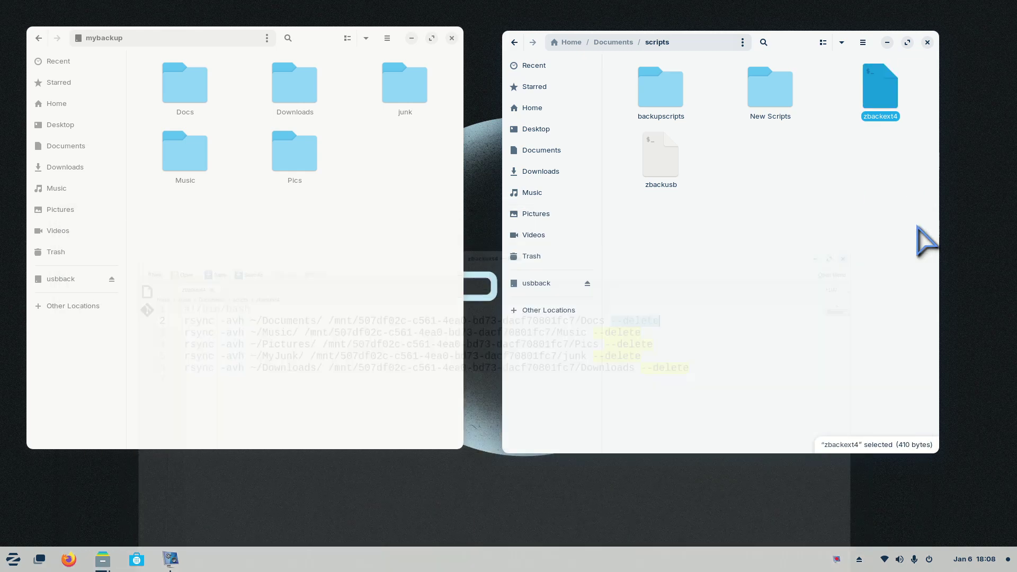
click(548, 155)
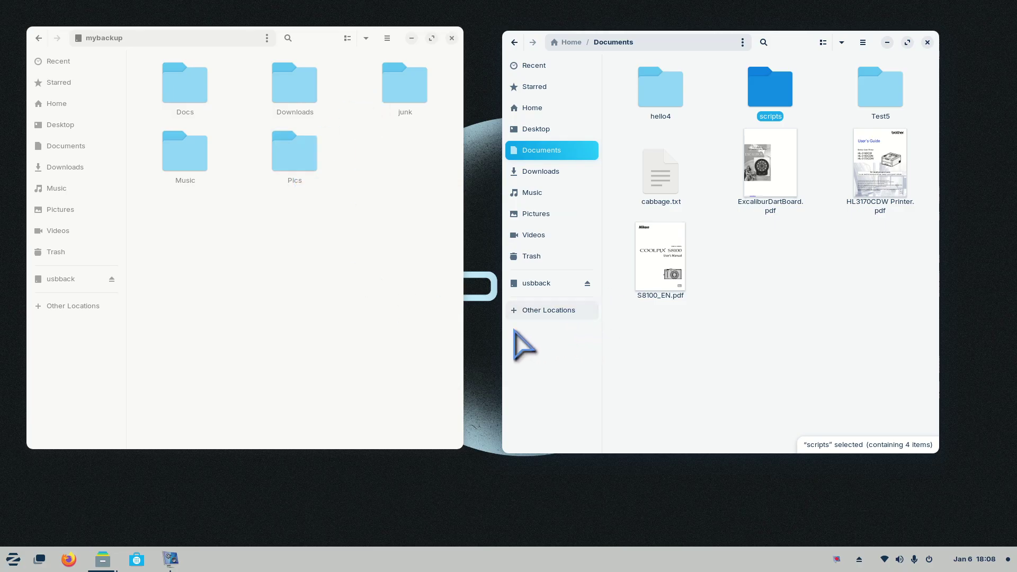
click(571, 312)
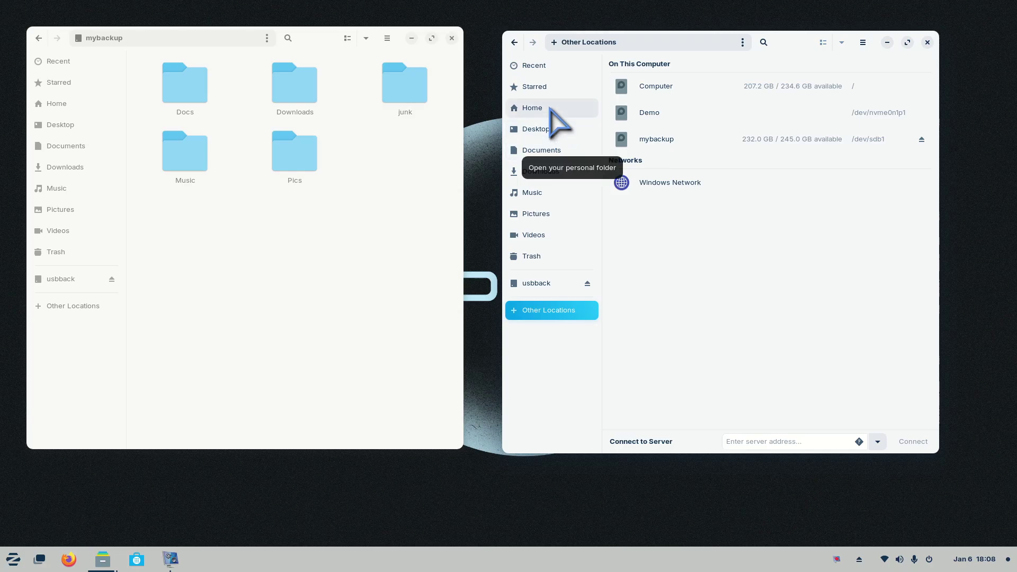
click(551, 150)
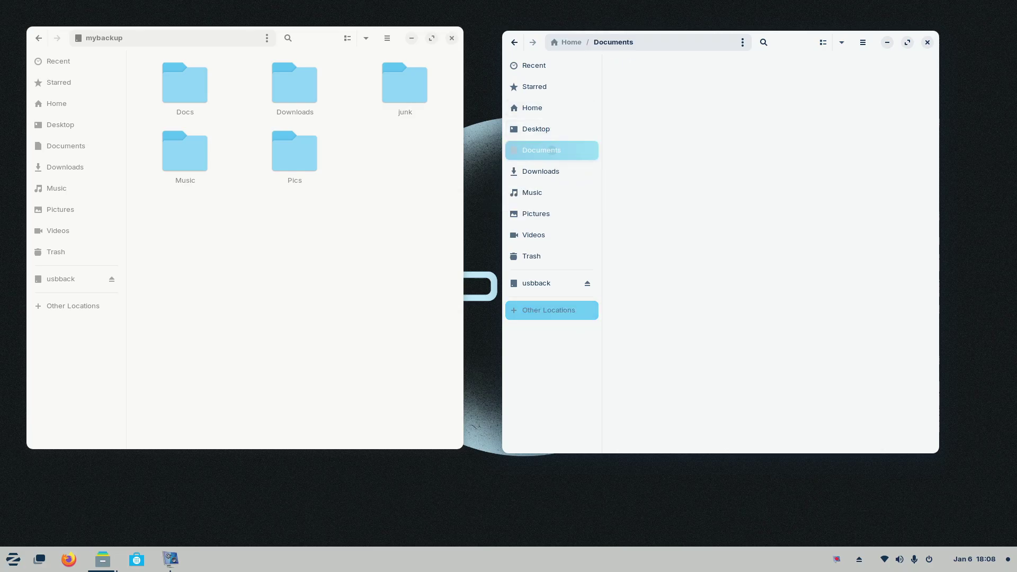
double_click(770, 98)
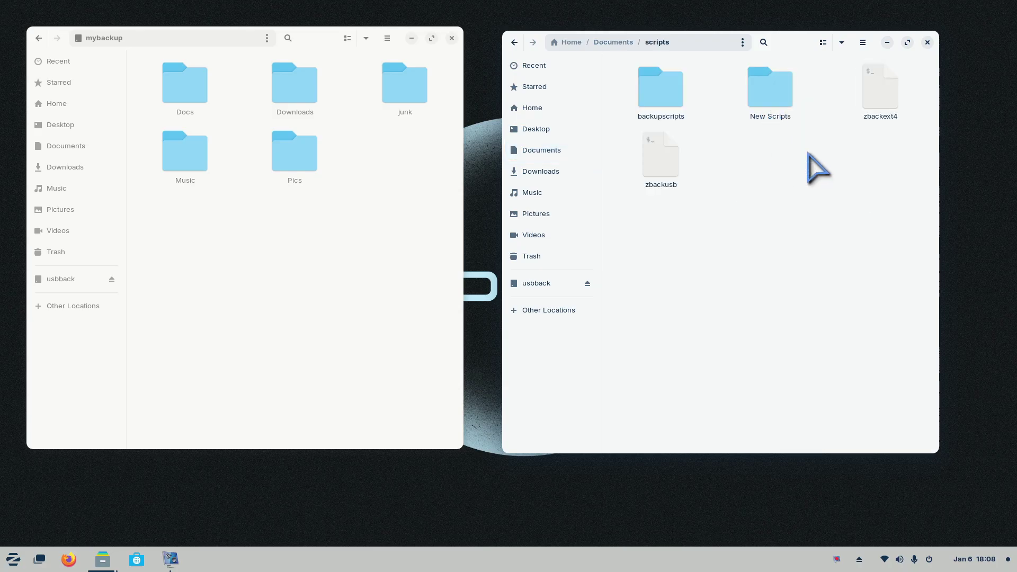
click(884, 89)
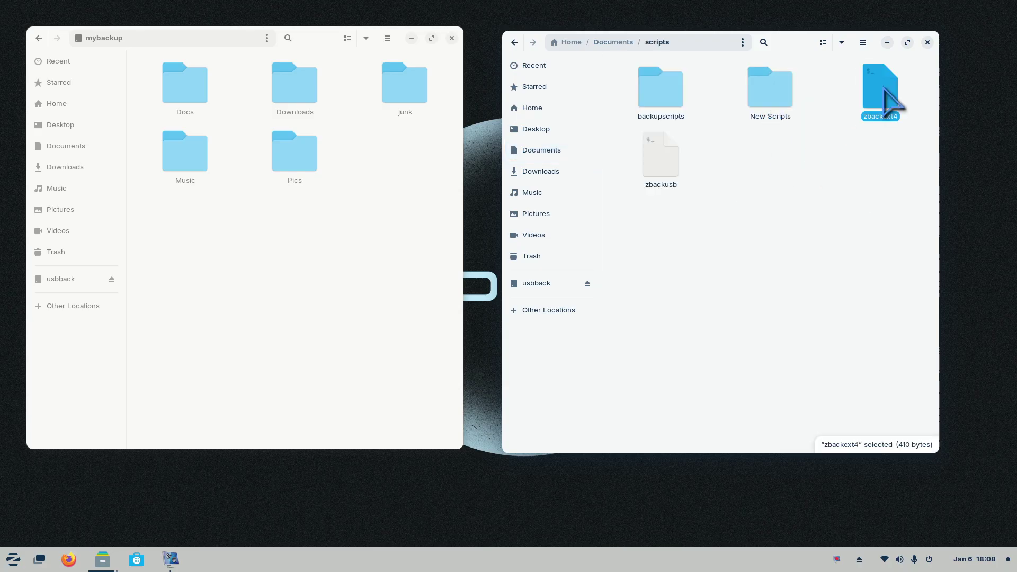
- Delete all four folders from the usbback drive
click(663, 157)
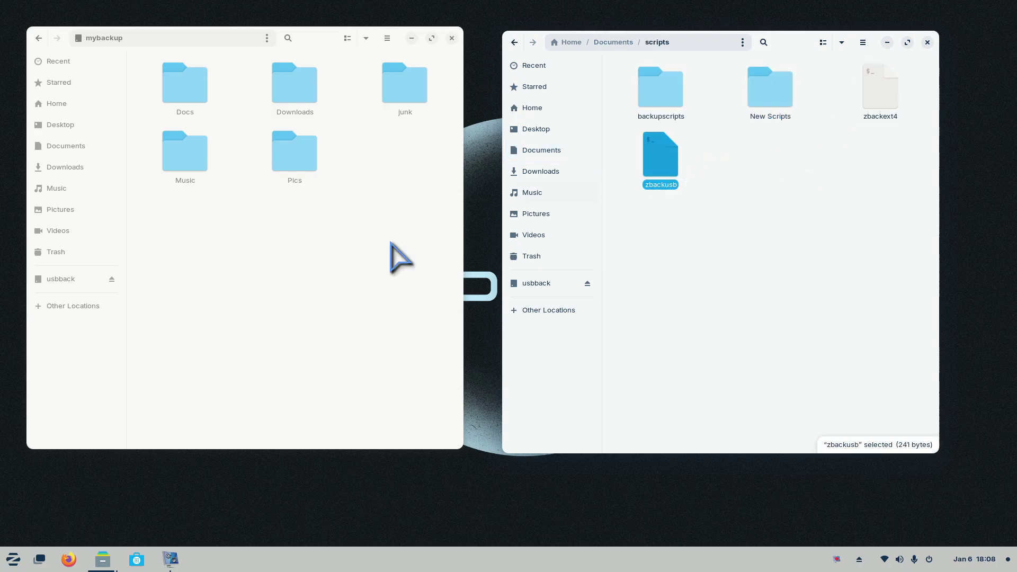
click(55, 278)
drag(447, 65, 157, 230)
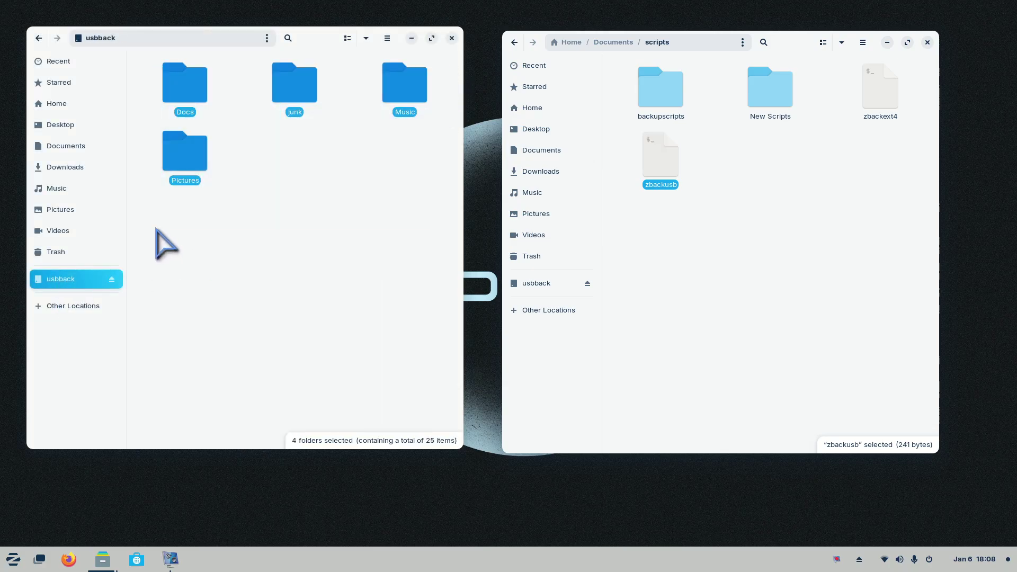
key(Delete)
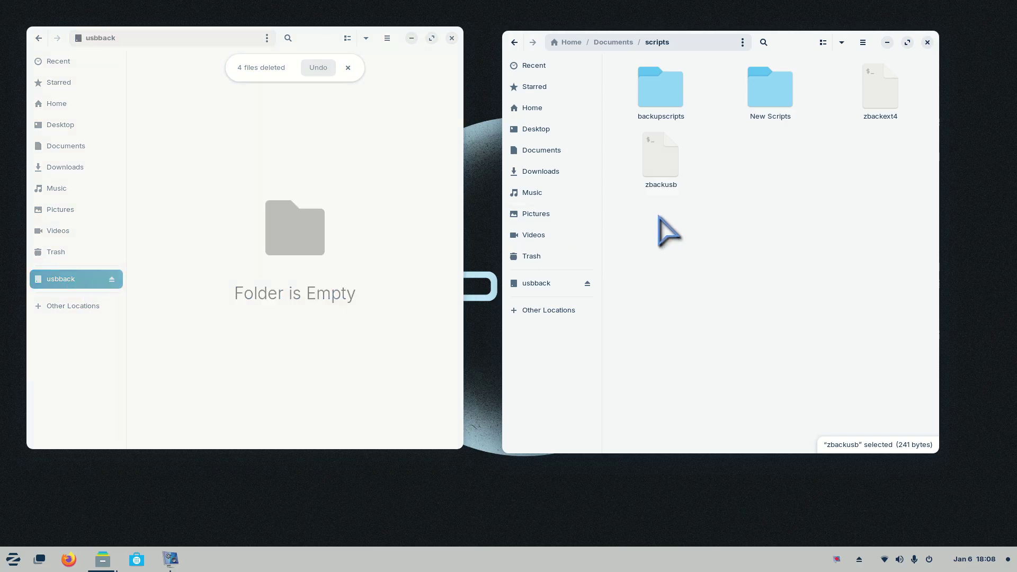
- Run the zbackusb script as a program and watch its terminal output
right_click(662, 153)
click(731, 200)
drag(261, 67, 507, 233)
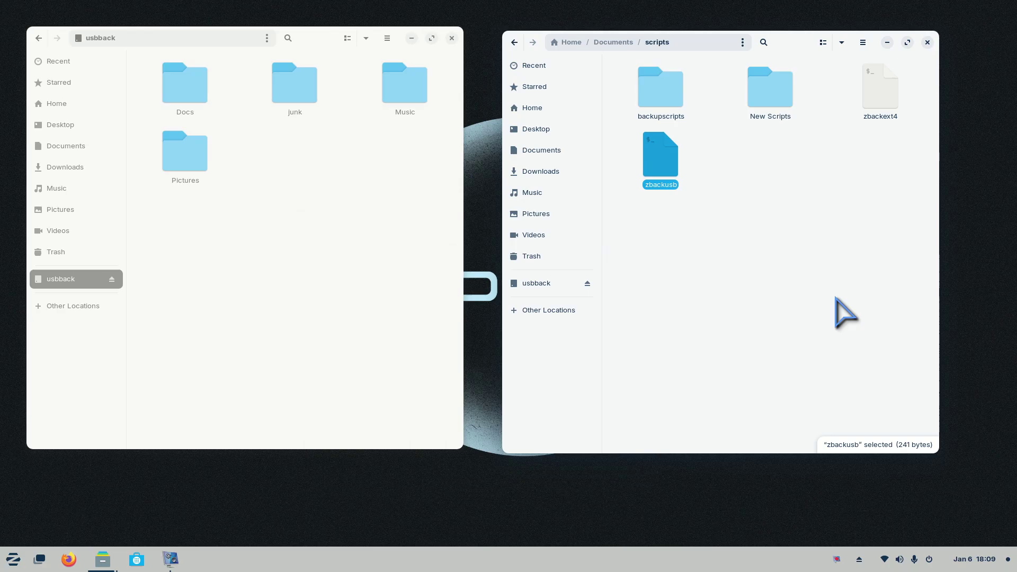
double_click(661, 155)
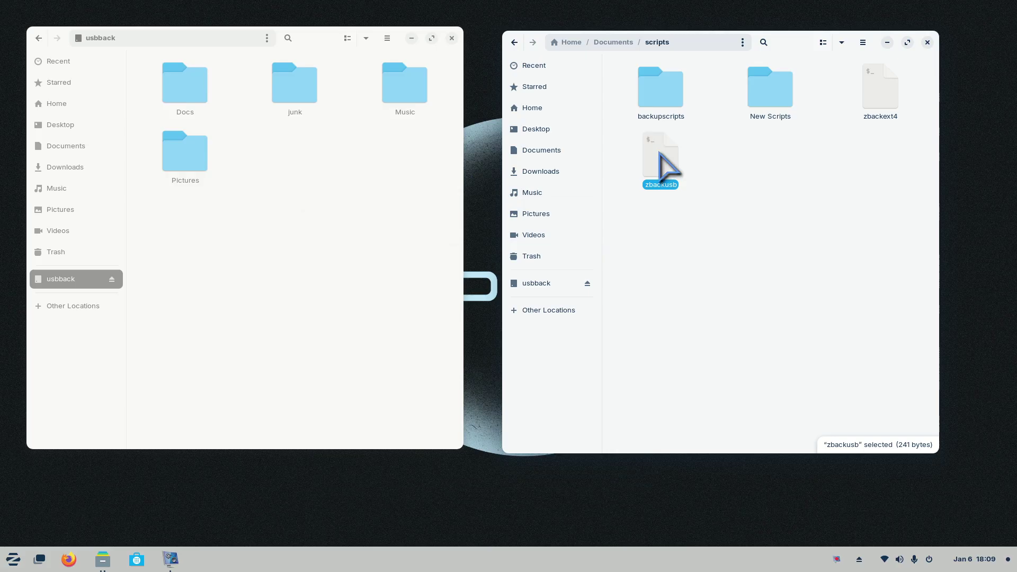
scroll(541, 318, up, 8)
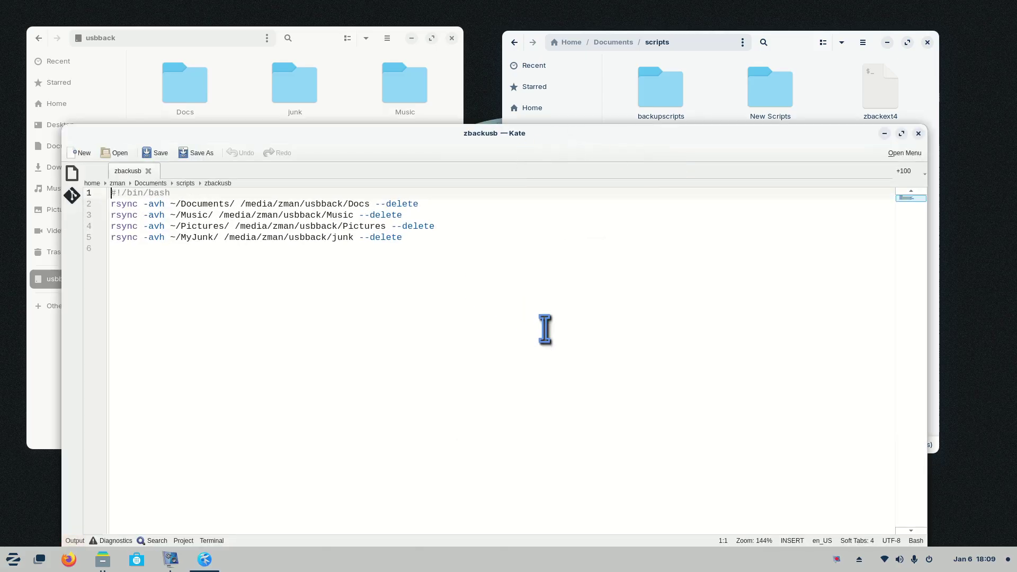
scroll(294, 345, up, 2)
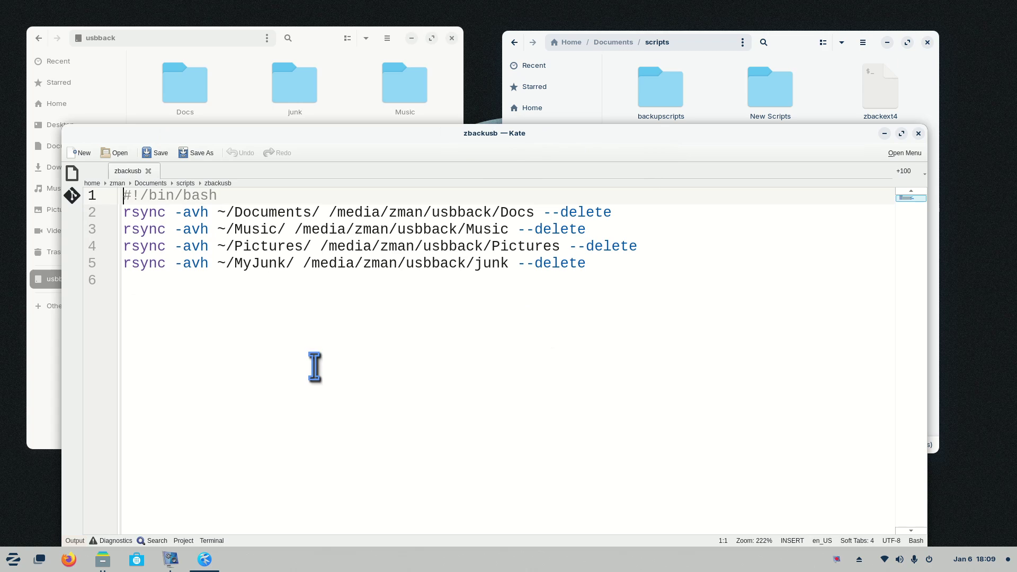
drag(191, 210, 208, 212)
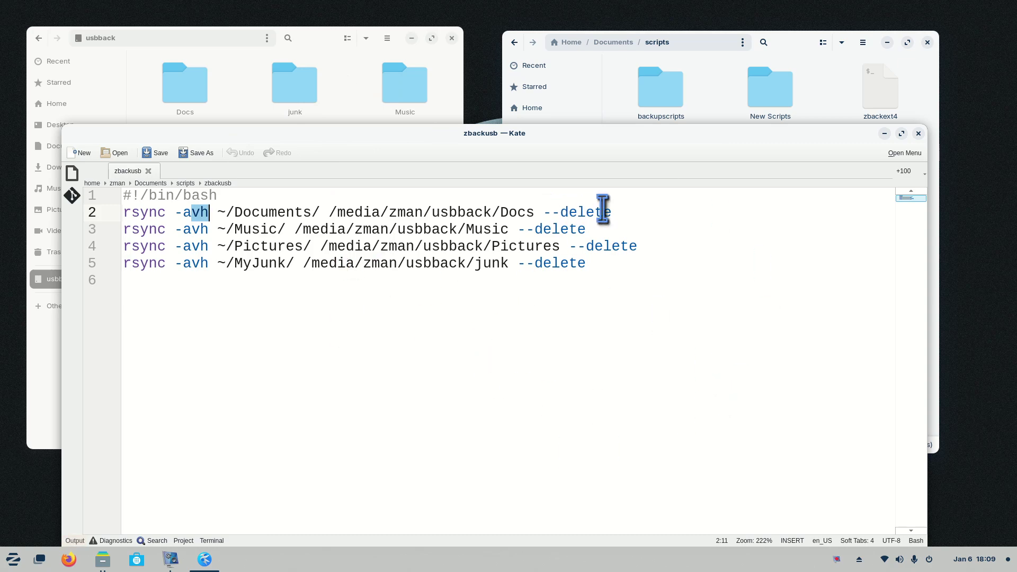
- Delete the four refreshed folders from the usbback drive
click(918, 134)
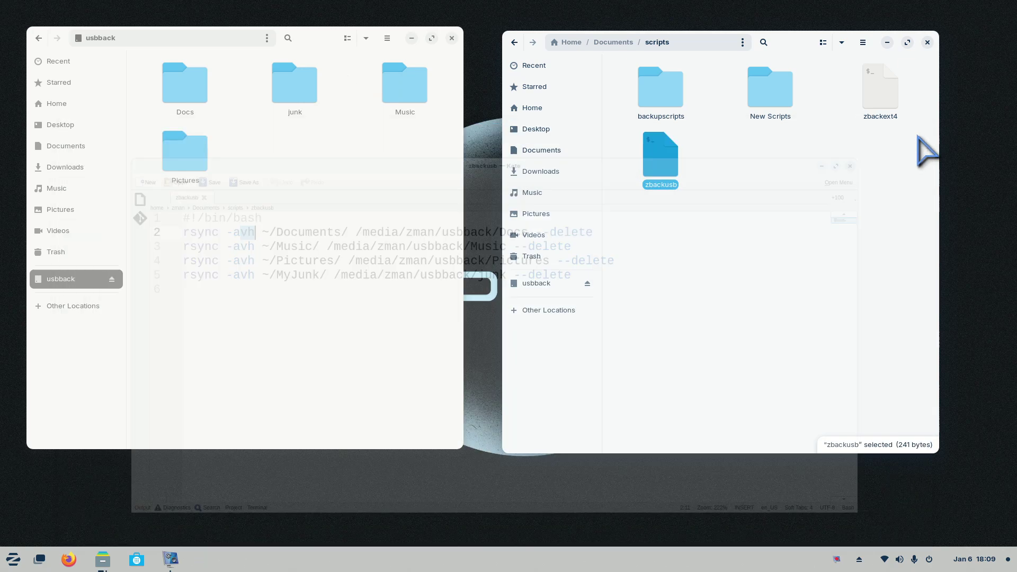
drag(446, 62, 173, 226)
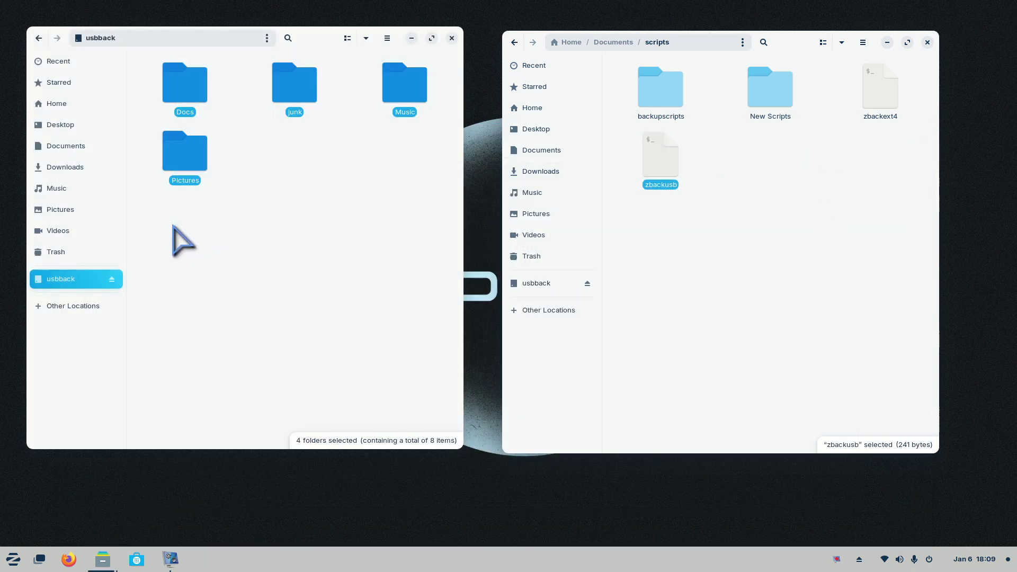
key(Delete)
drag(344, 39, 393, 48)
- Create a link to zbackusb on the desktop and minimize the scripts window
right_click(666, 155)
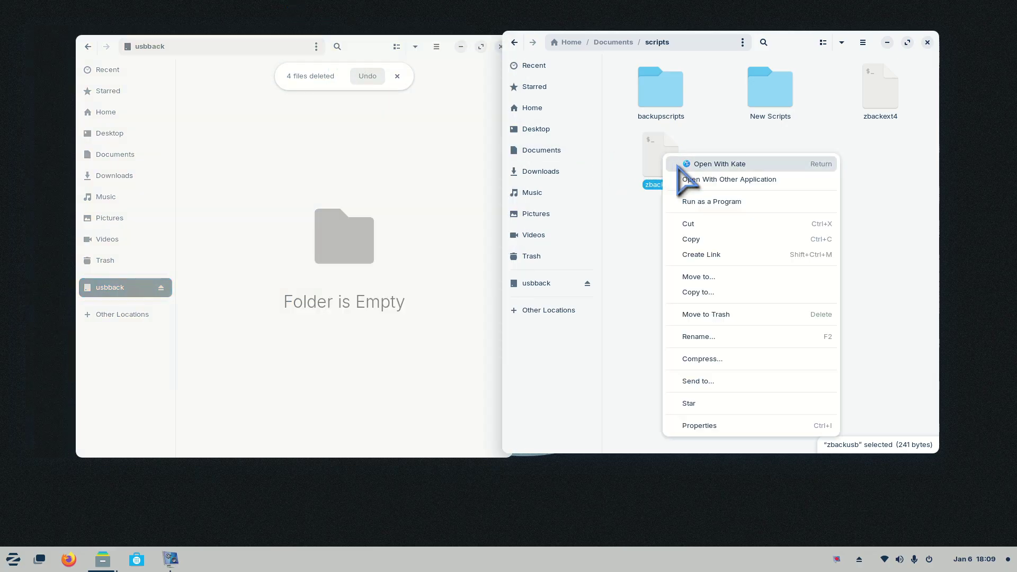
click(745, 255)
drag(865, 122, 37, 314)
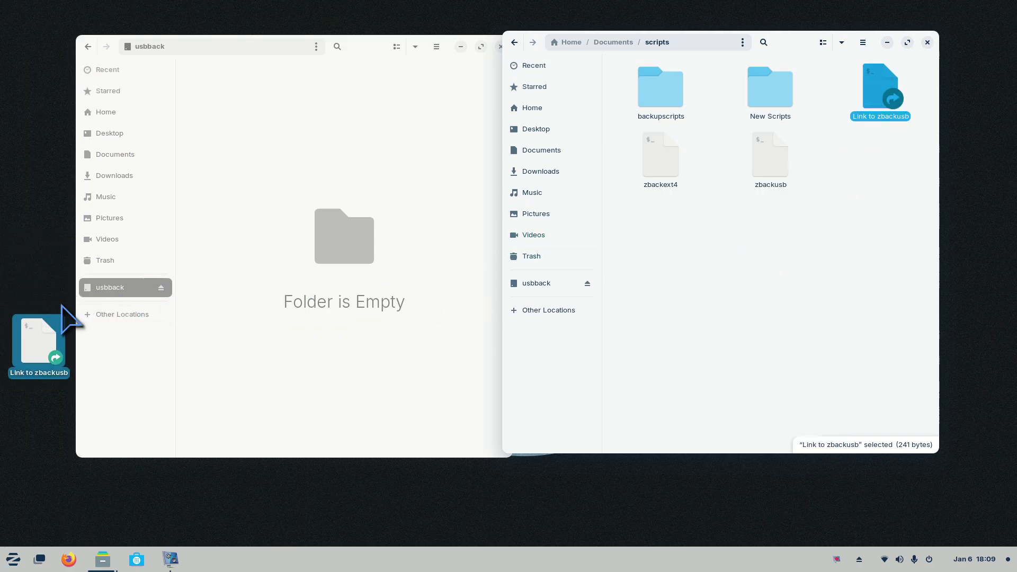
click(887, 42)
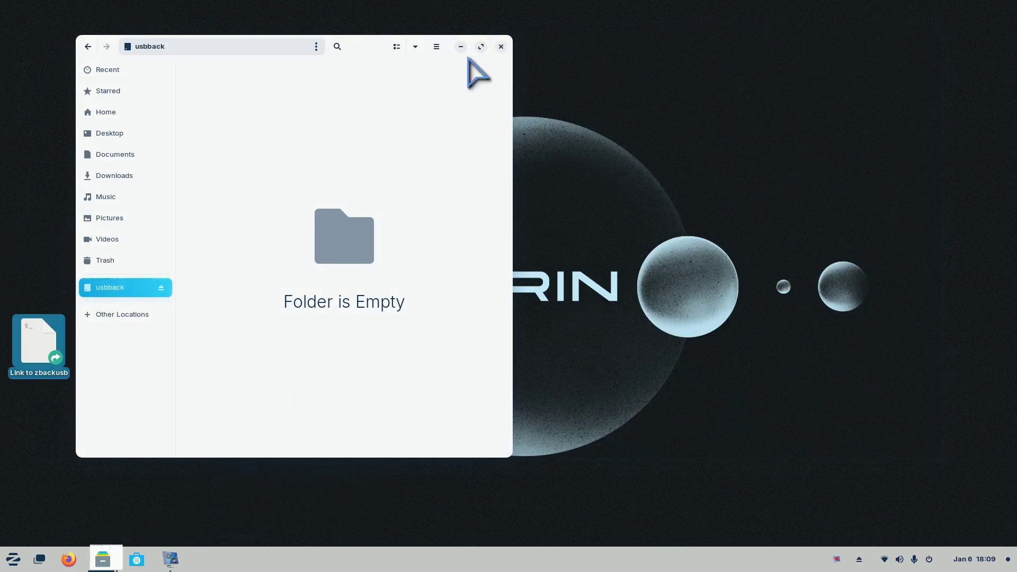
- Run the desktop zbackusb link as a program, refilling usbback with Docs, junk, Music and Pictures
drag(372, 50, 653, 60)
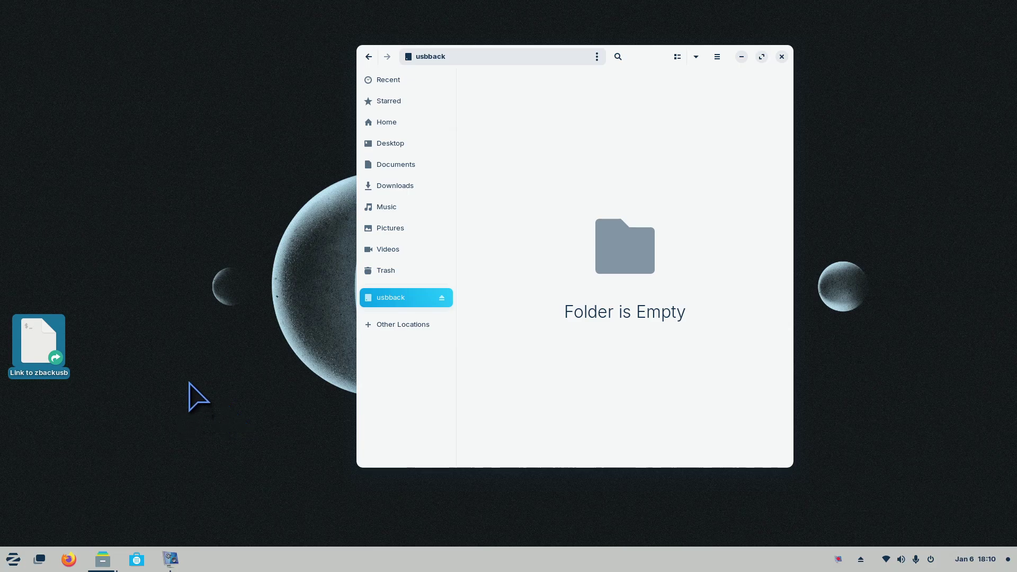
right_click(39, 341)
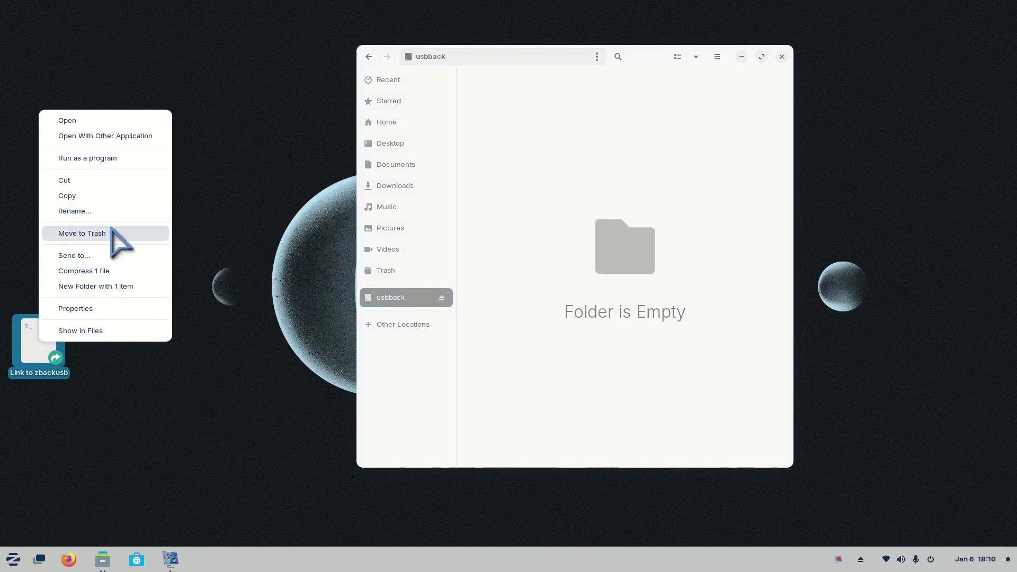
click(104, 159)
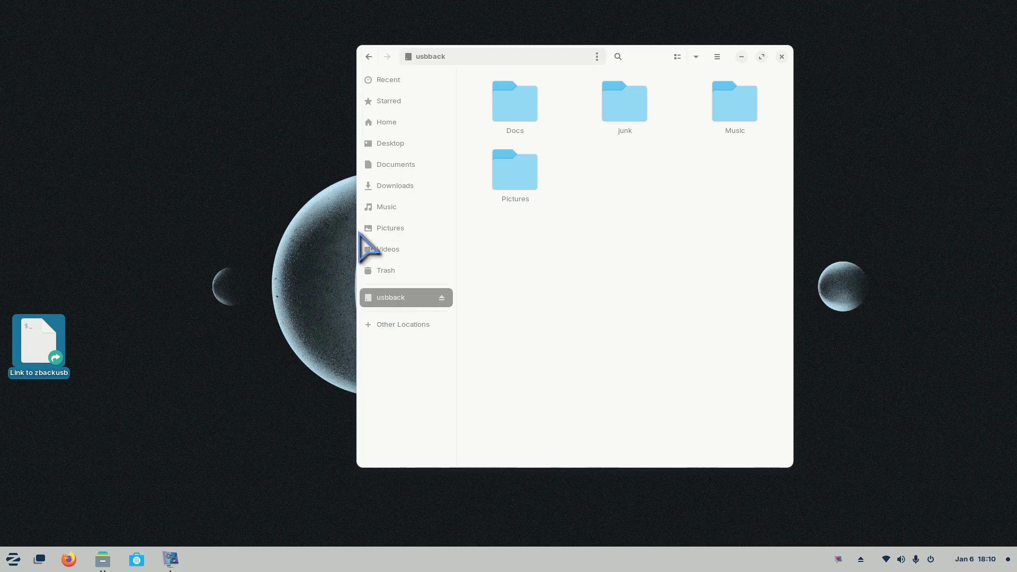
right_click(27, 342)
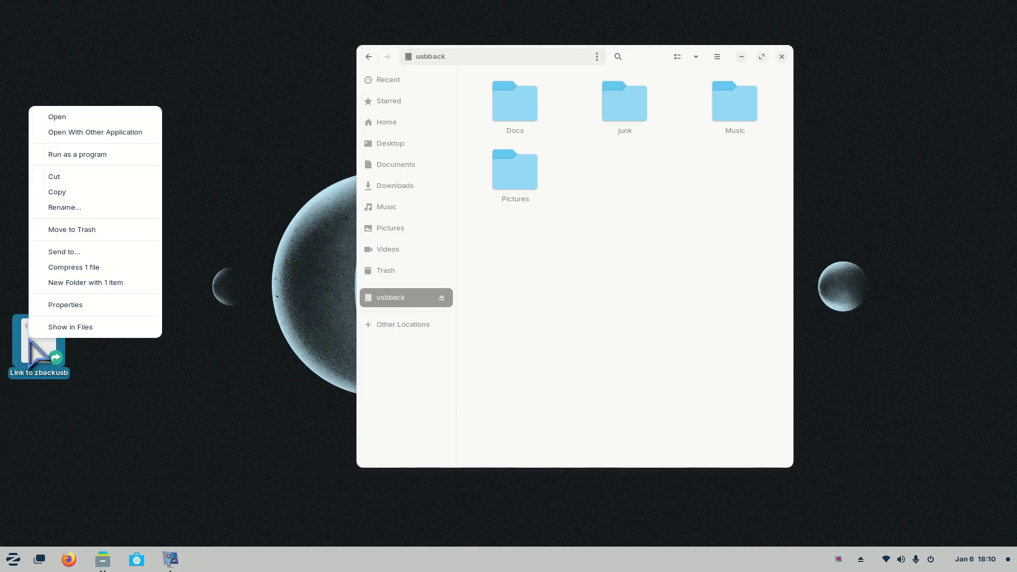
click(98, 116)
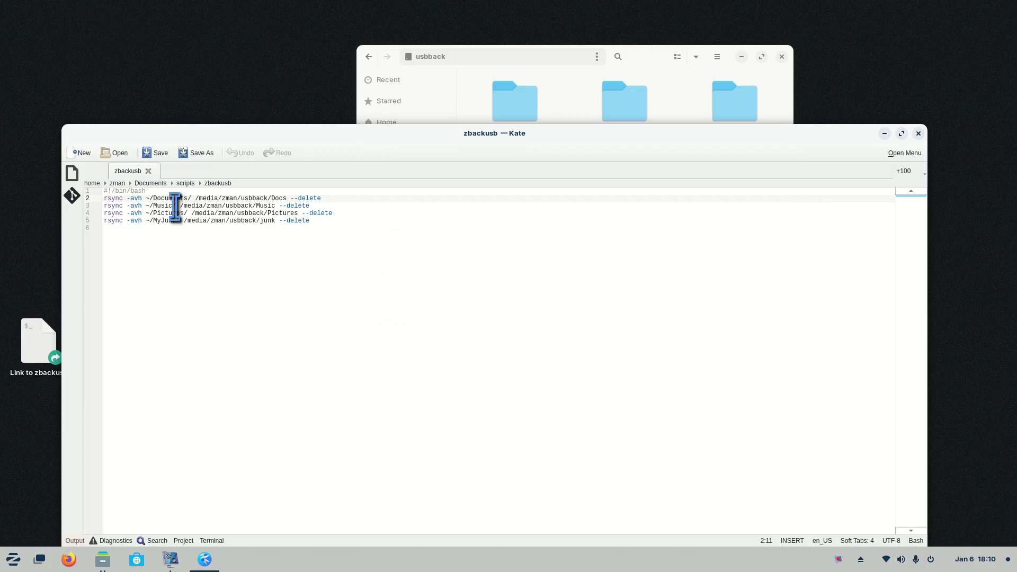
scroll(445, 359, up, 5)
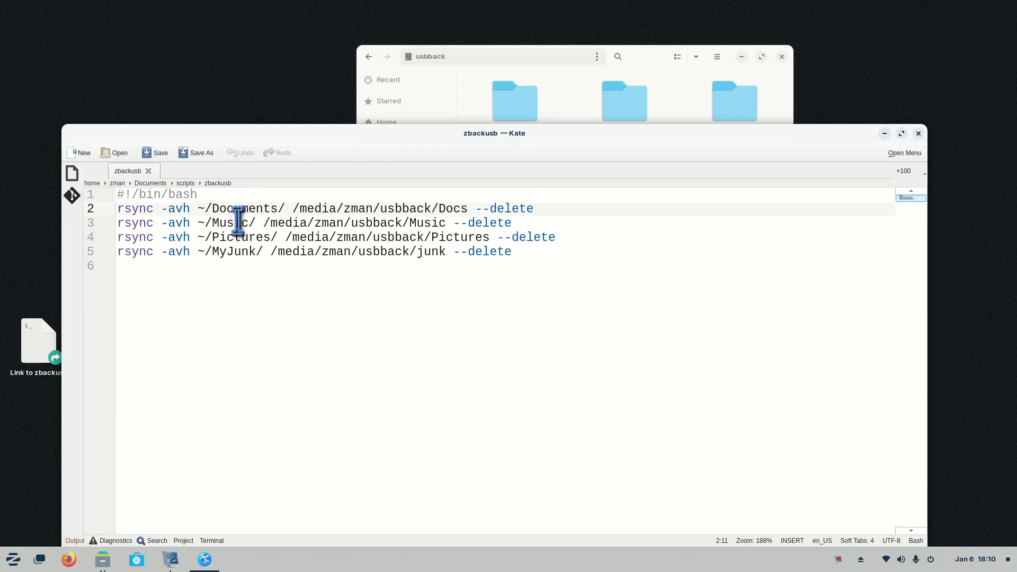
drag(551, 136, 562, 262)
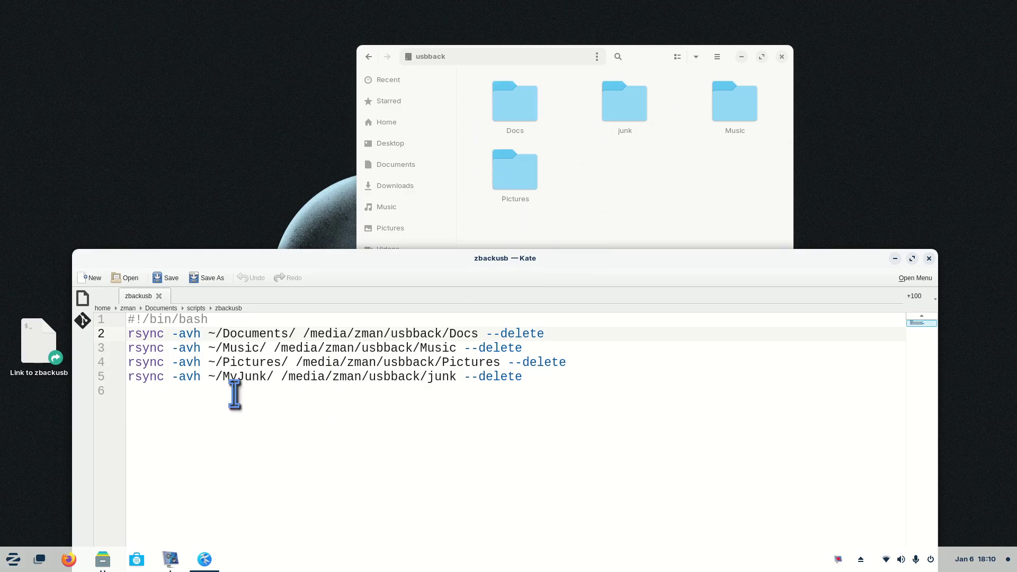
drag(428, 377, 444, 379)
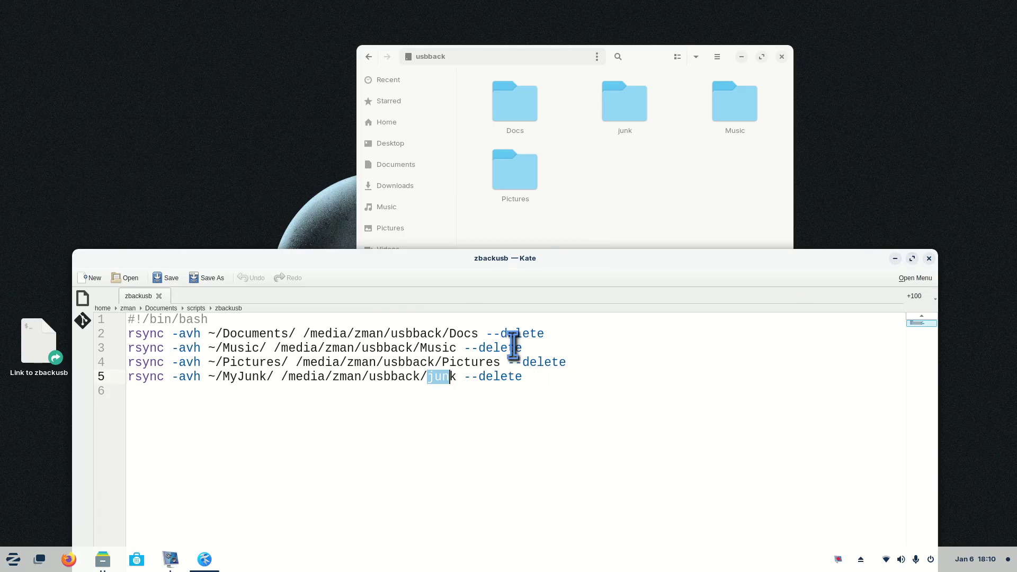
click(930, 259)
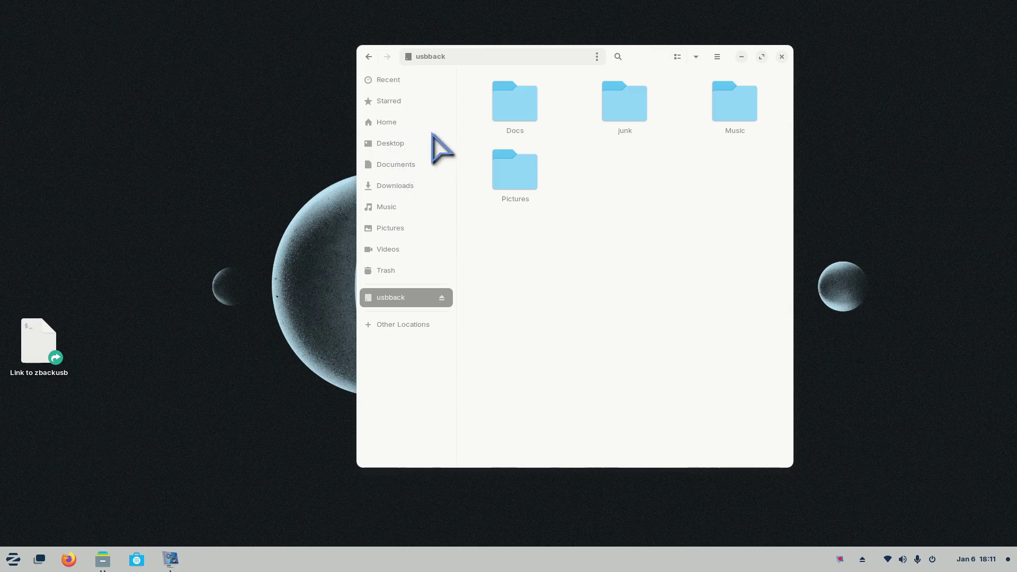
- Check the Docs folder on usbback, then open Disks and select the 250 GB disk
double_click(522, 113)
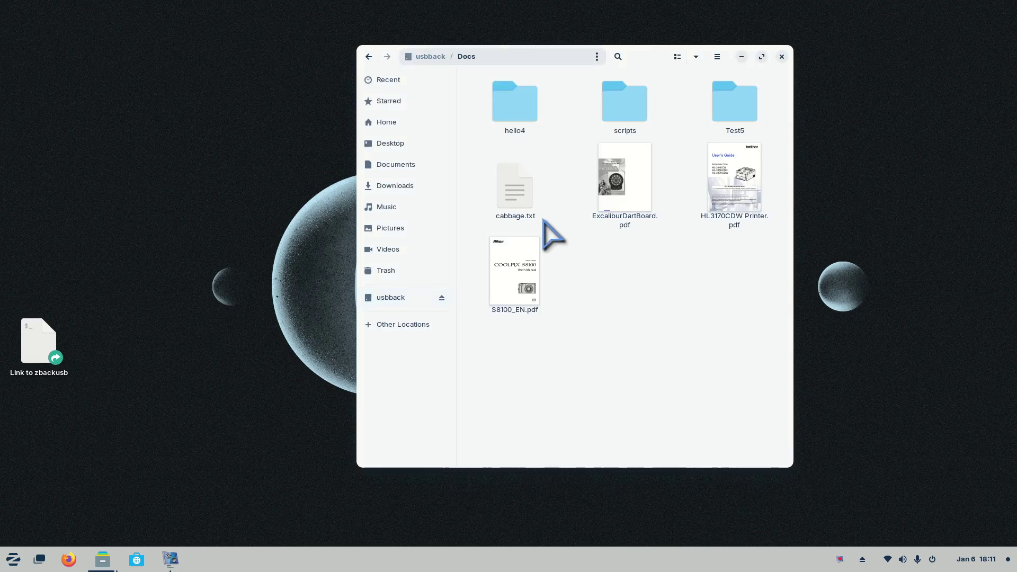
key(alt+Left)
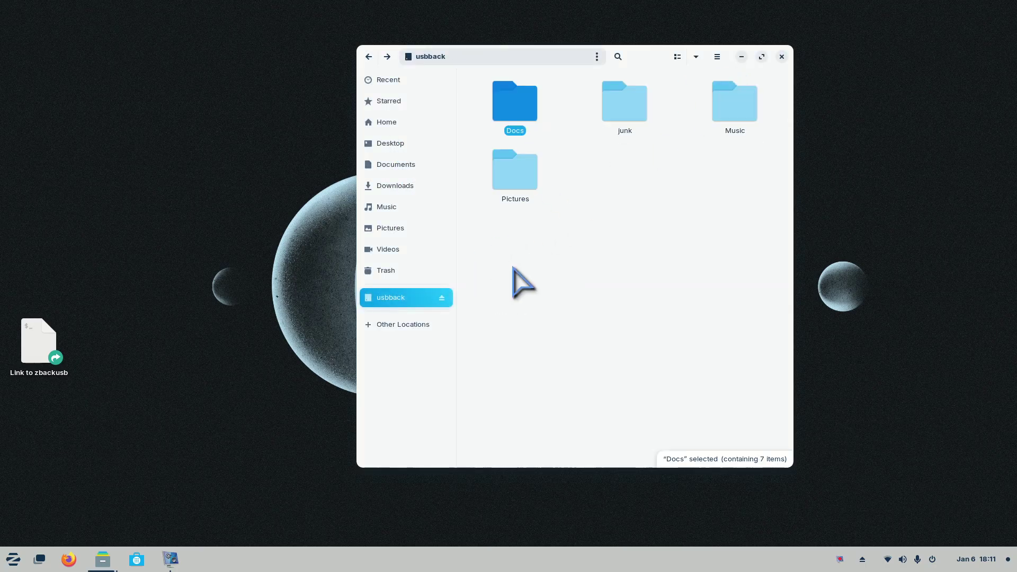
click(13, 562)
text(d)
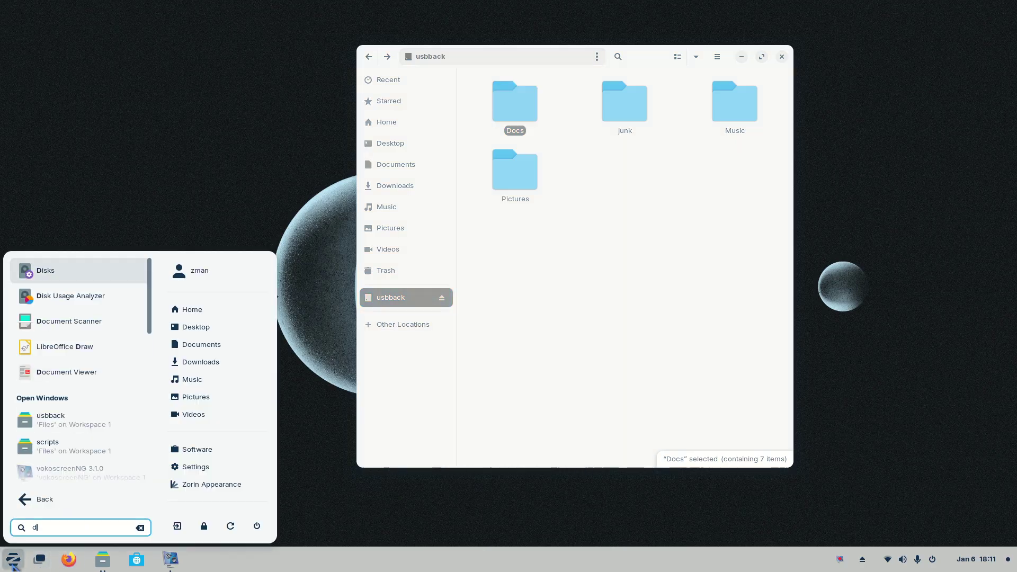
click(70, 271)
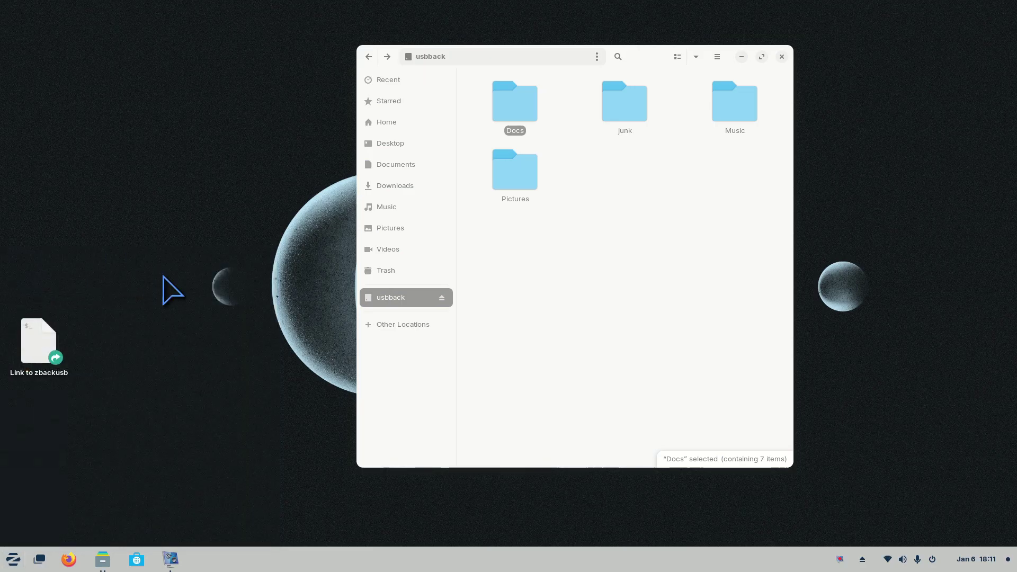
click(317, 181)
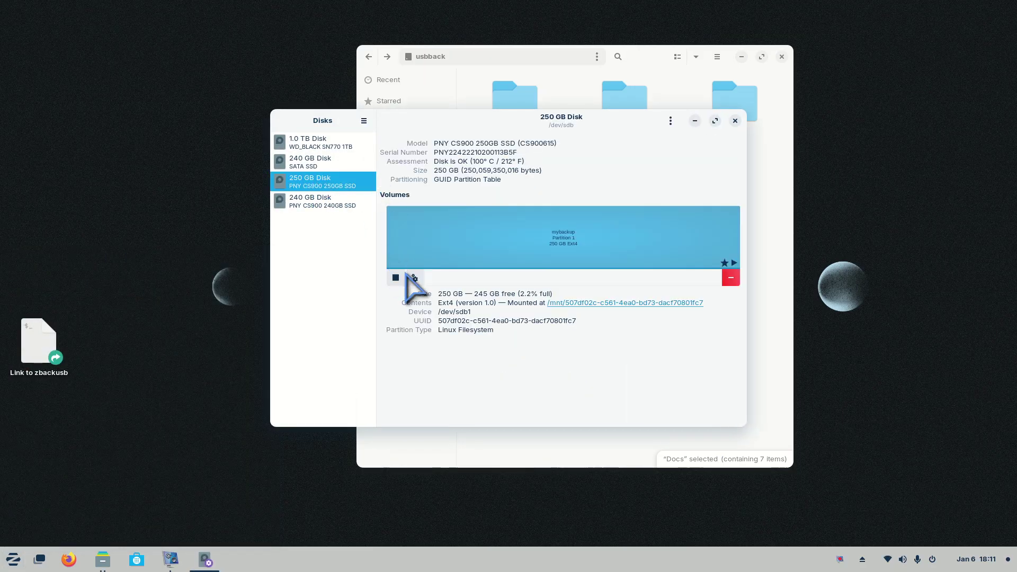
- Open Edit Mount Options for the mybackup partition and select its mount point path
click(415, 277)
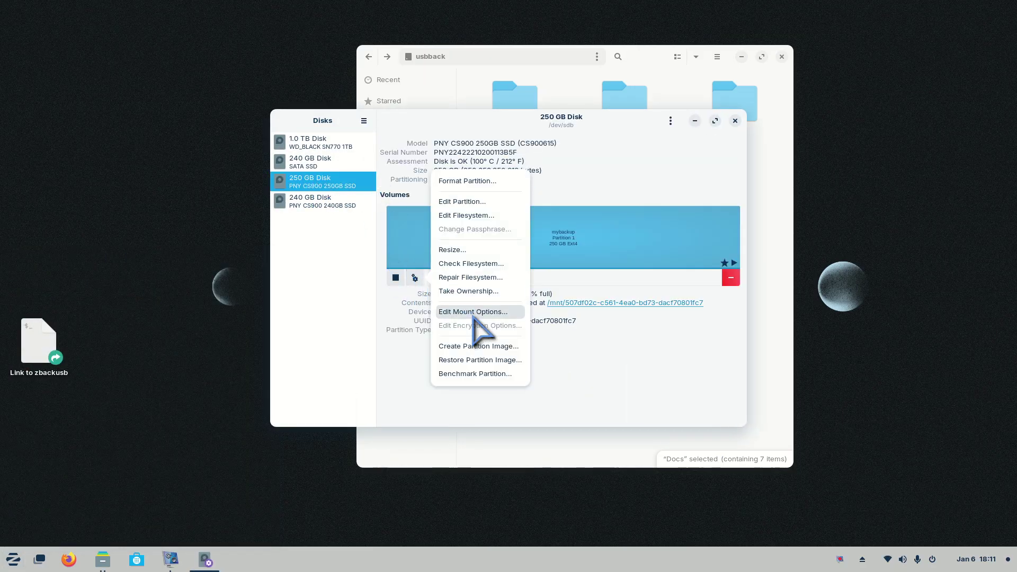
click(475, 316)
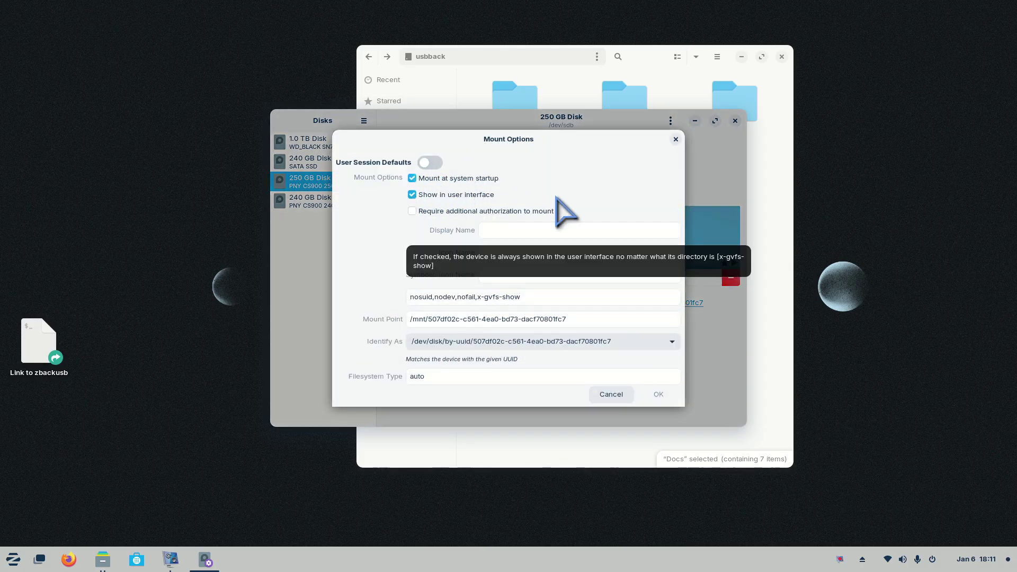
drag(581, 320, 402, 320)
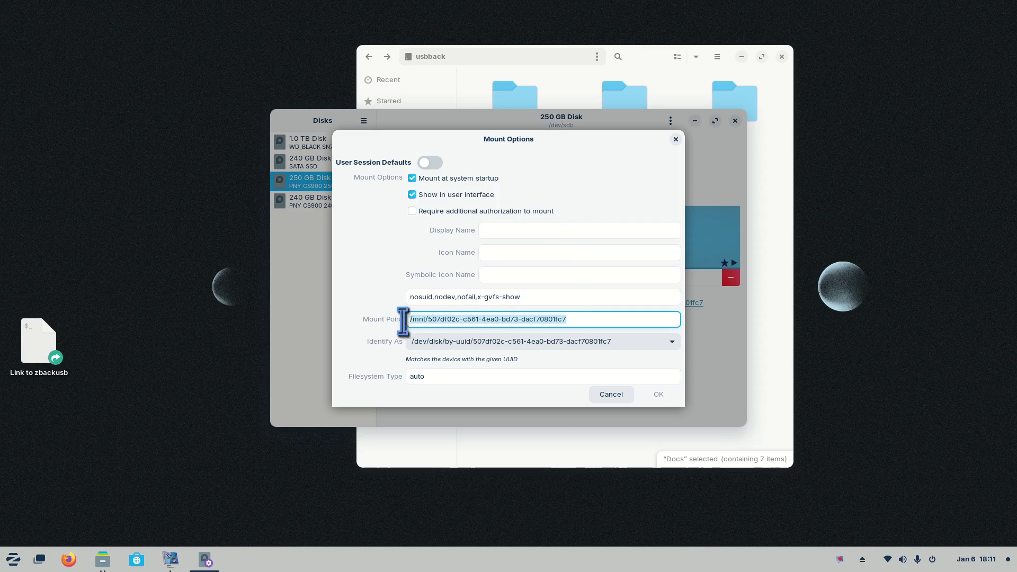
right_click(461, 320)
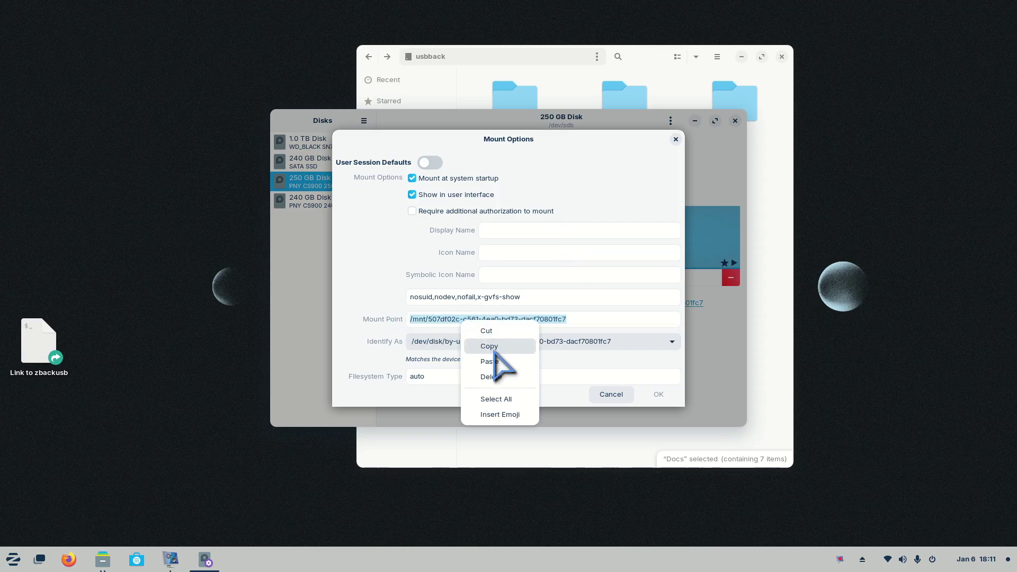
click(365, 289)
- Close the mount options dialog and the Disks window
right_click(375, 142)
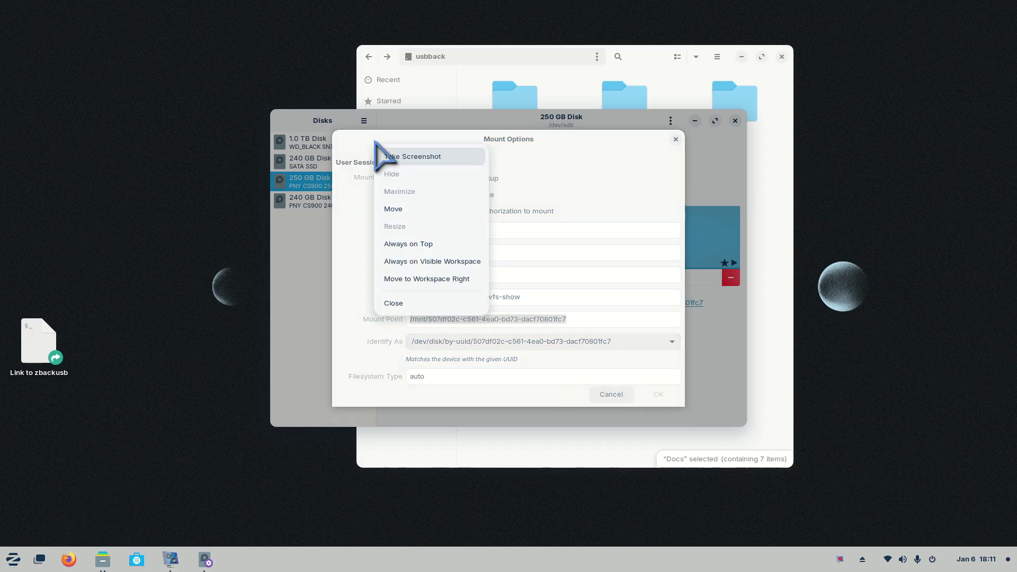
click(571, 152)
click(676, 138)
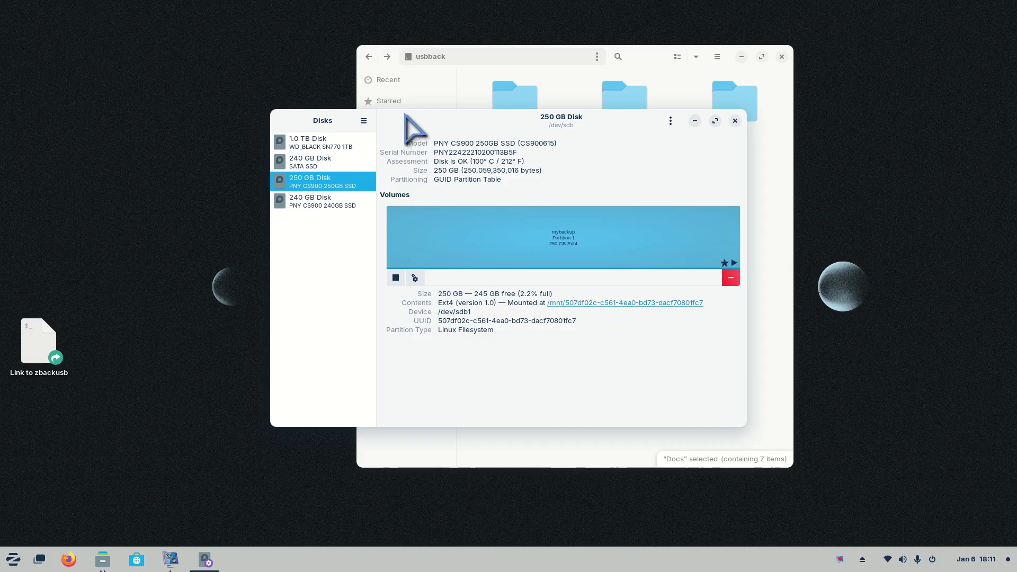
right_click(406, 128)
click(605, 164)
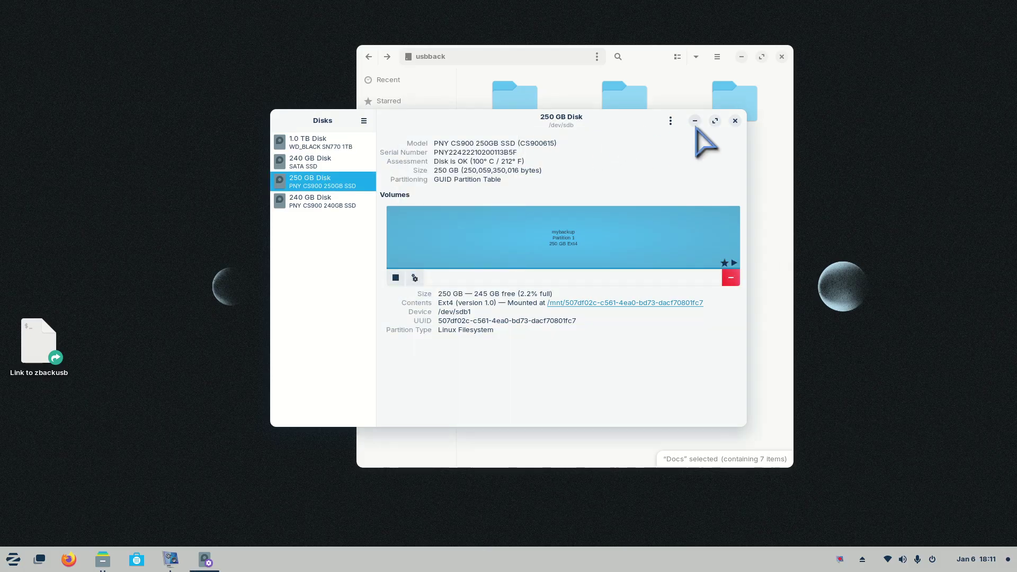
click(736, 121)
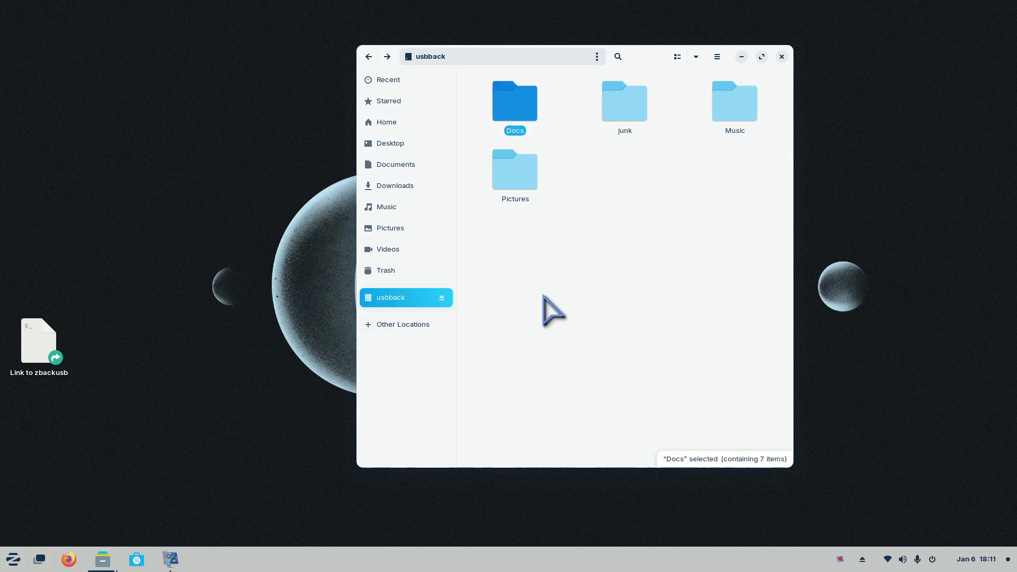
- Show hidden files in the Home folder and open .bashrc in Text Editor
click(397, 125)
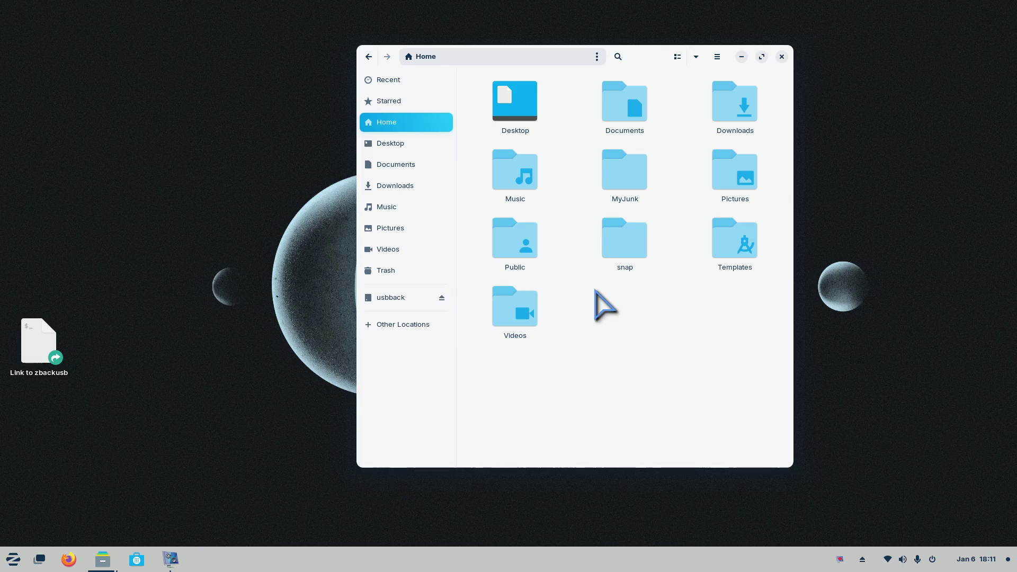
key(ctrl+h)
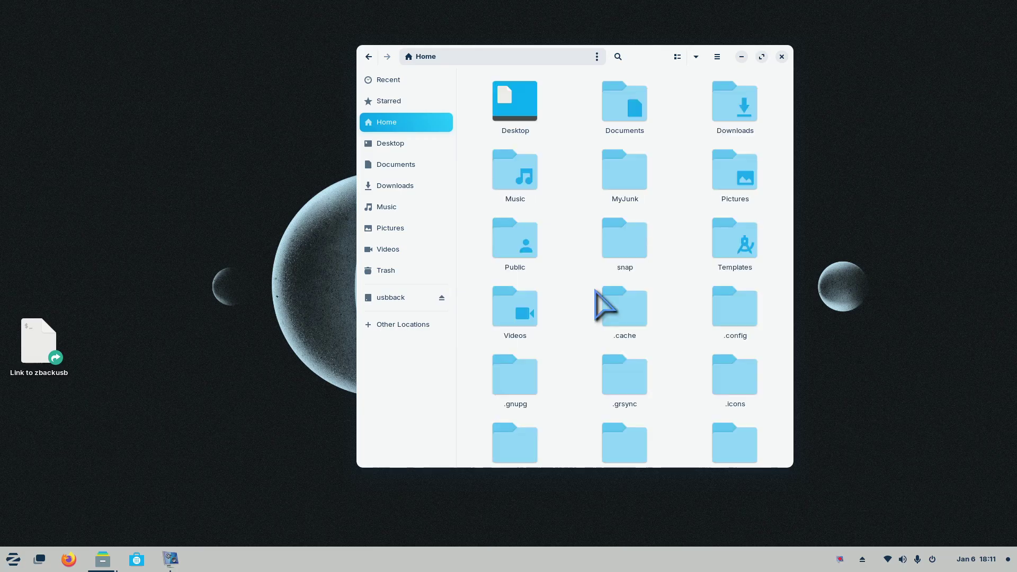
scroll(586, 292, down, 5)
double_click(512, 365)
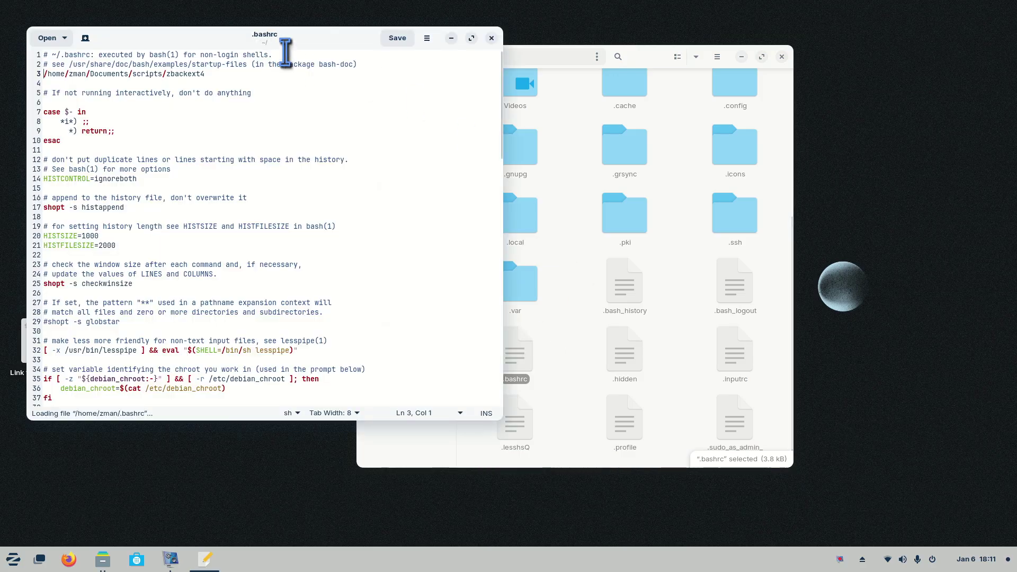
drag(300, 45, 507, 141)
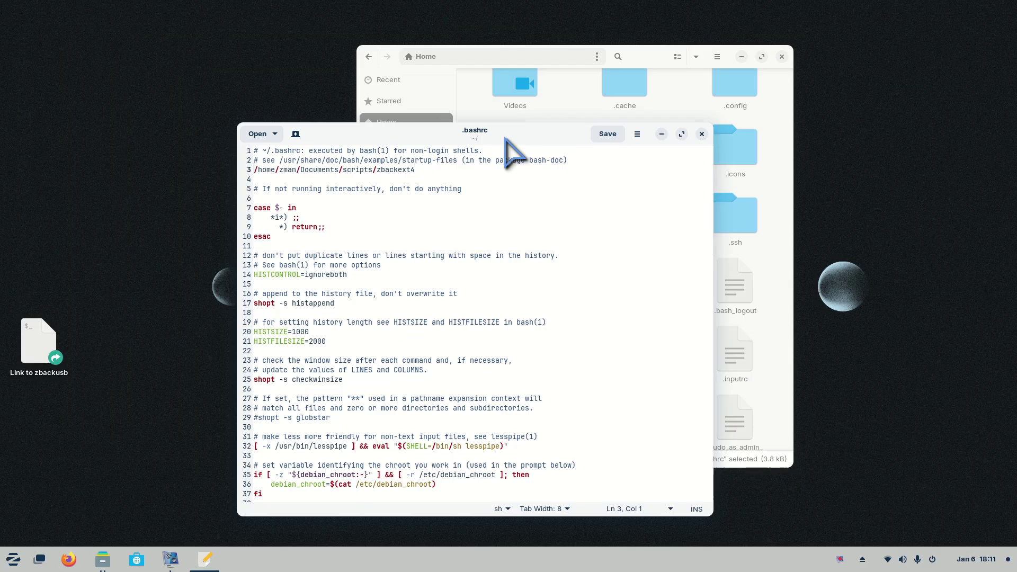
- Close Text Editor and reopen .bashrc with Kate
click(702, 134)
right_click(517, 357)
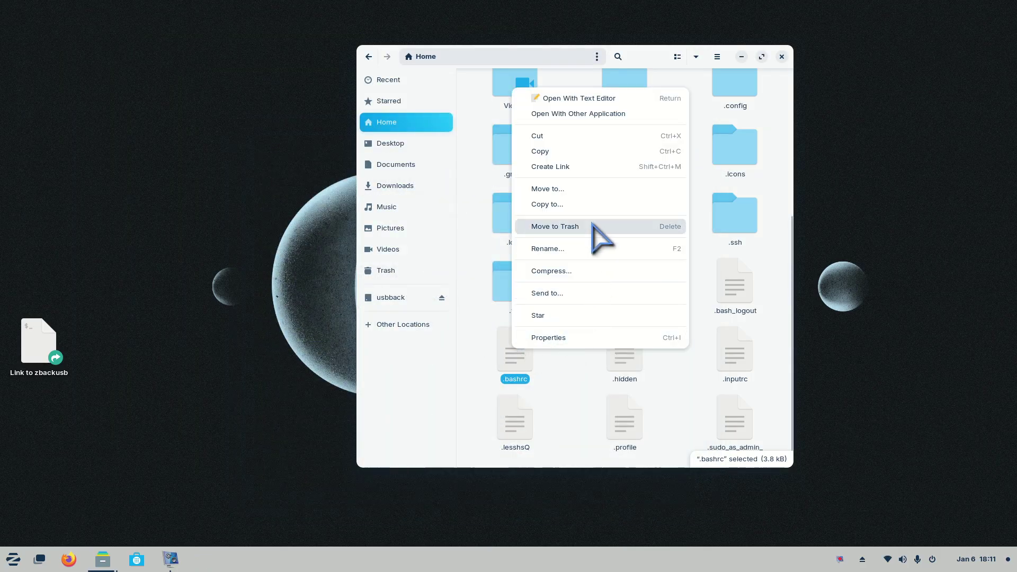
click(602, 114)
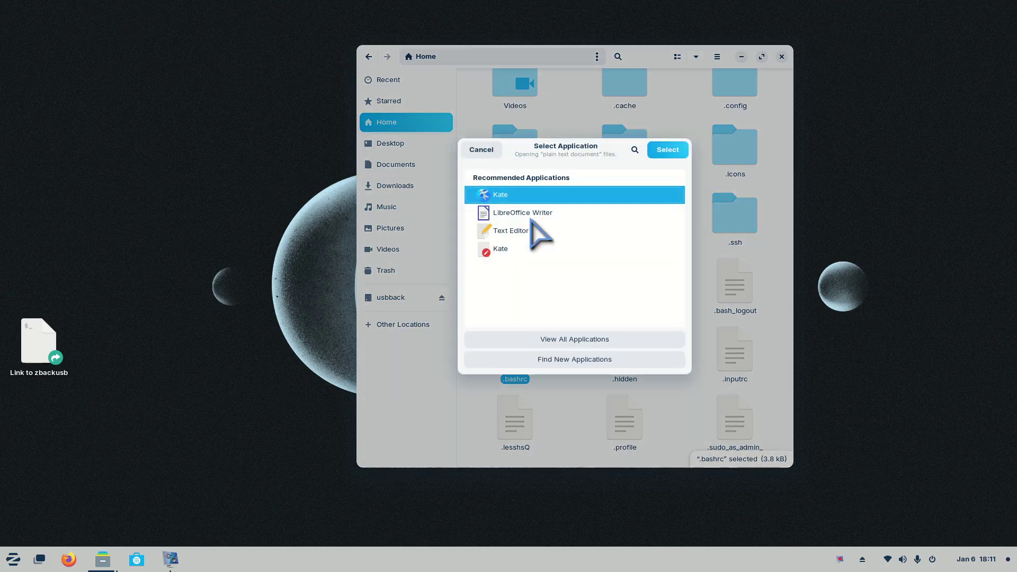
click(665, 150)
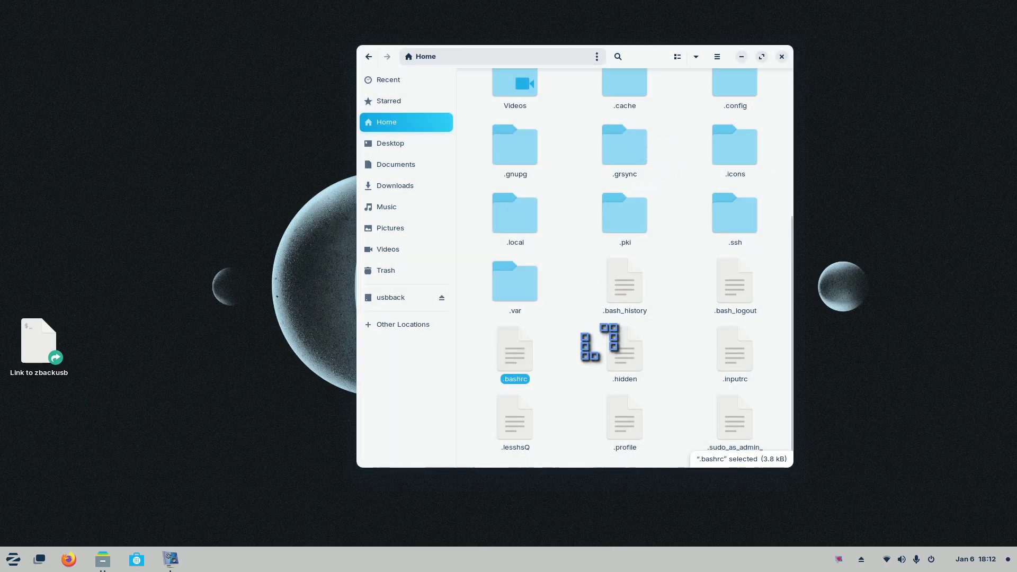
- Delete the zbackext4 script path from line 3 of .bashrc
scroll(575, 387, up, 5)
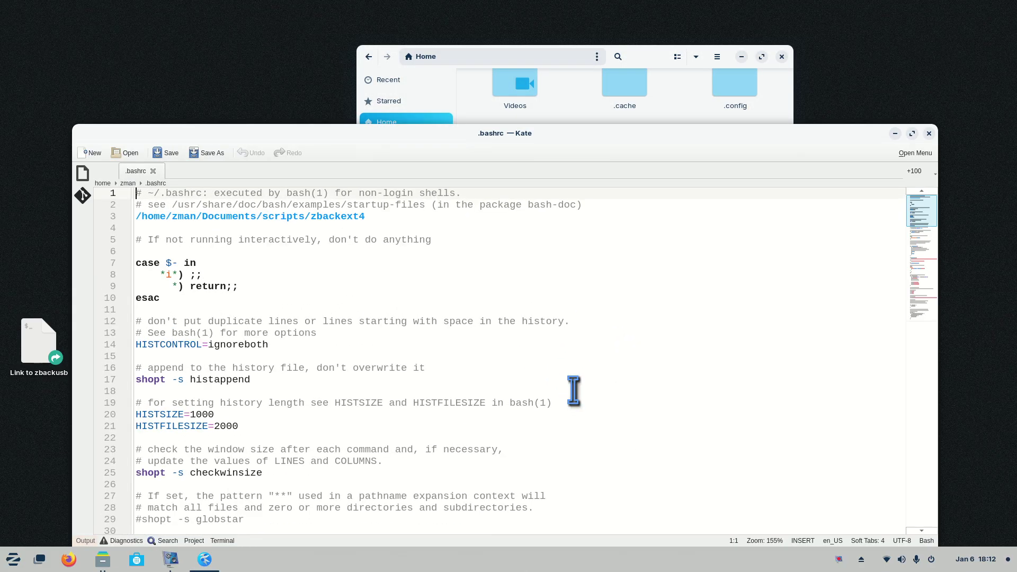
scroll(574, 387, up, 4)
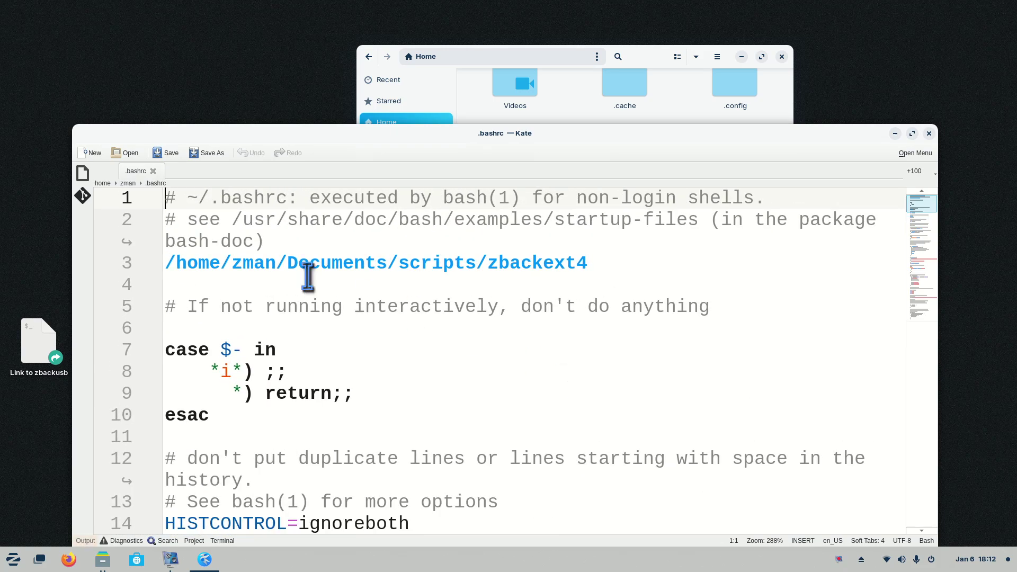
drag(166, 264, 605, 276)
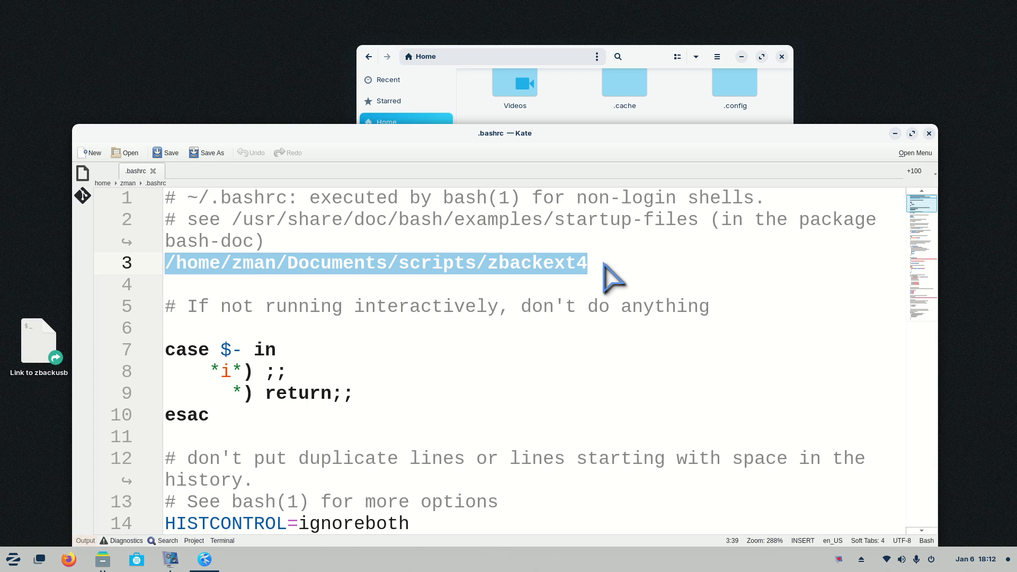
key(Delete)
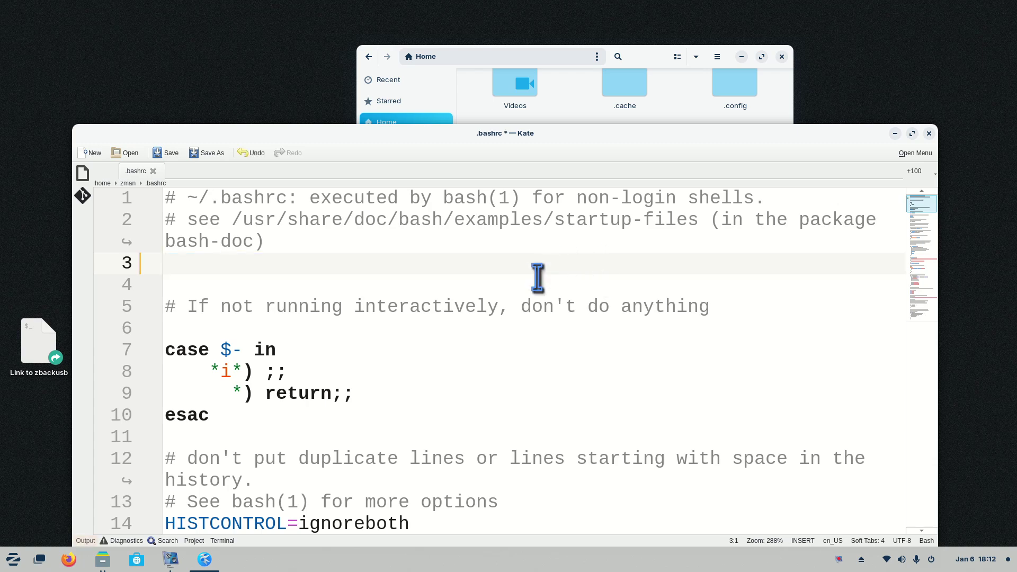
- Remove the leftover blank lines and insert an empty line 4 after the interactive-check comment
scroll(538, 277, down, 2)
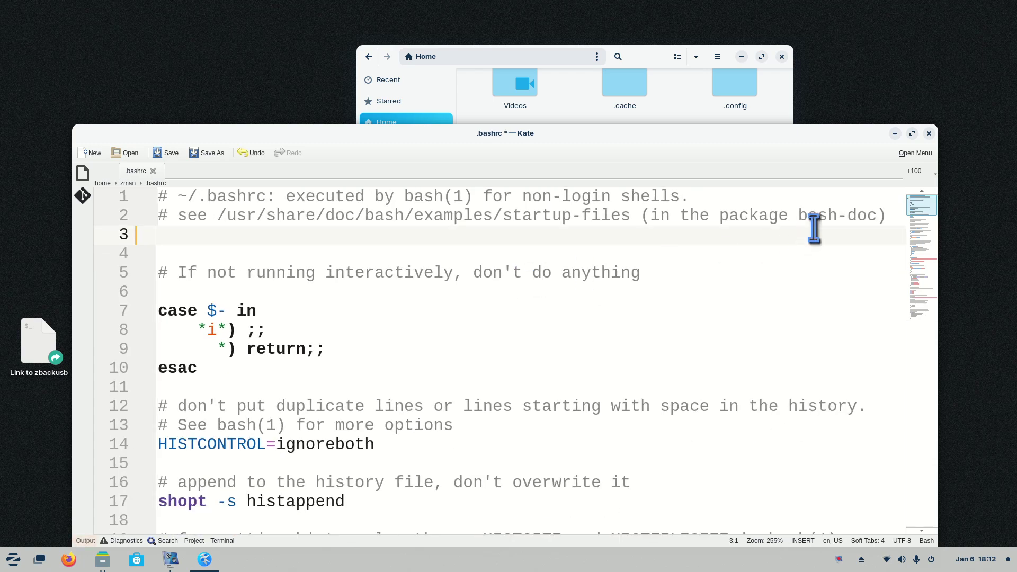
click(891, 217)
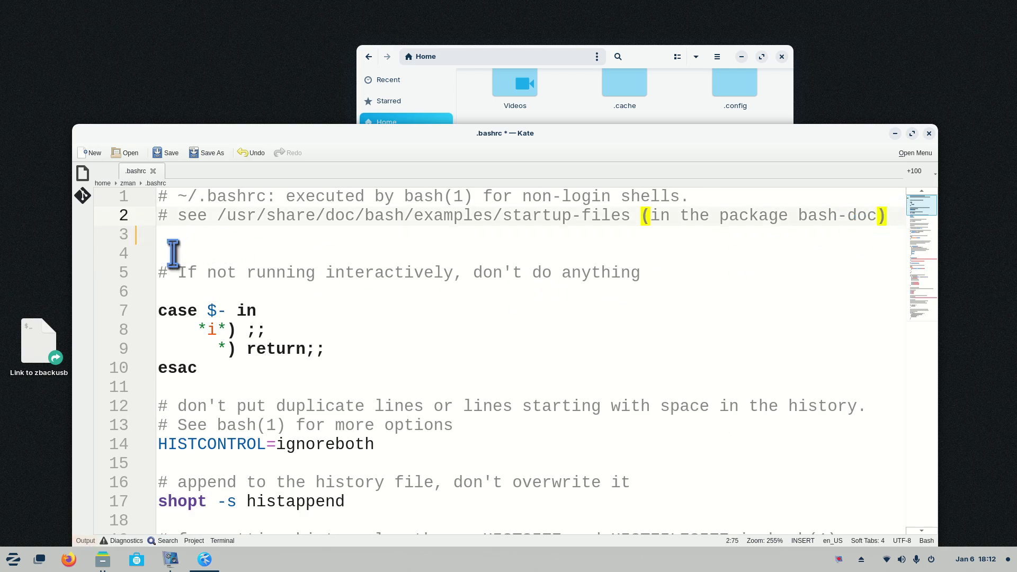
click(173, 238)
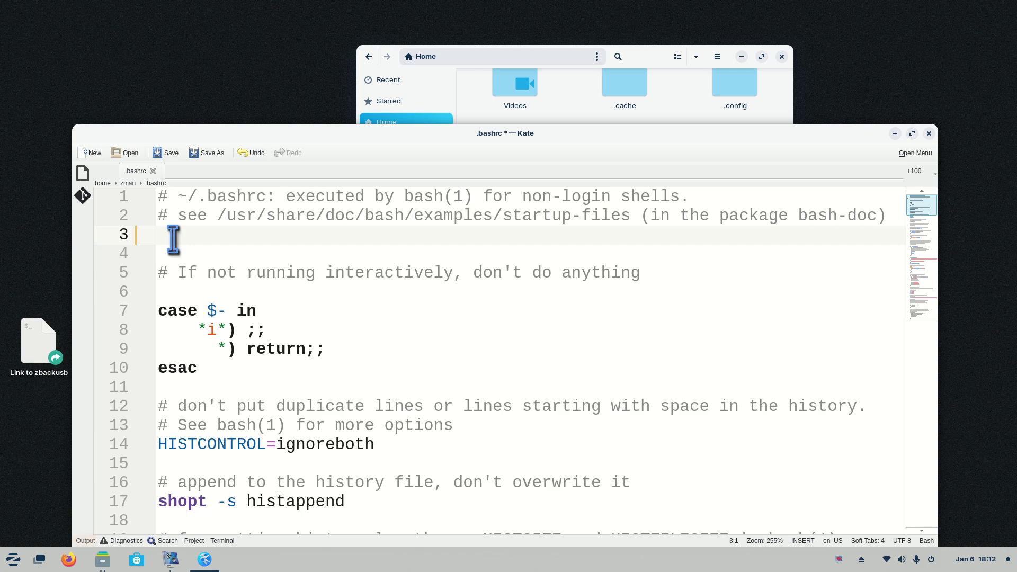
key(Delete)
key(Delete)
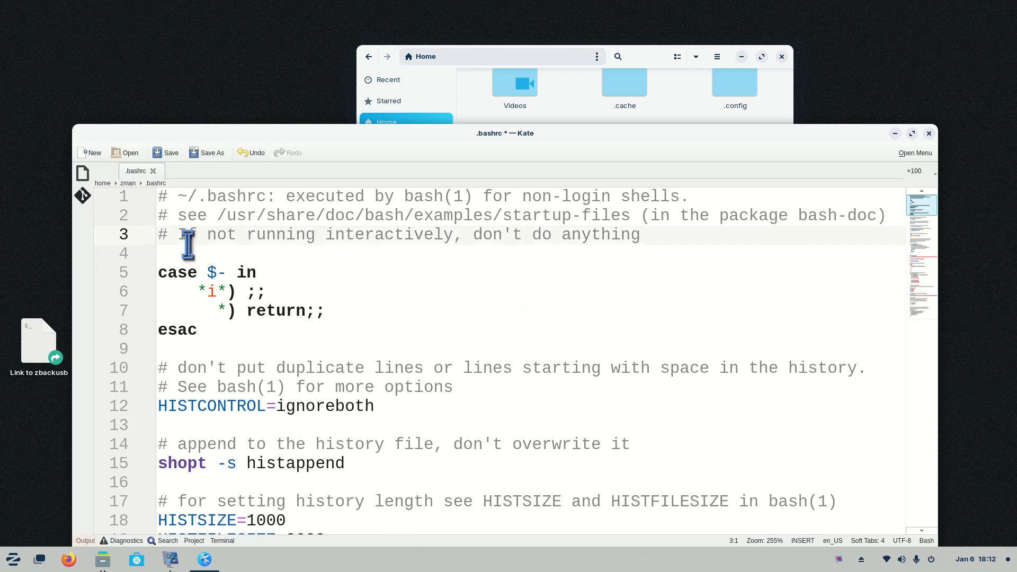
click(643, 234)
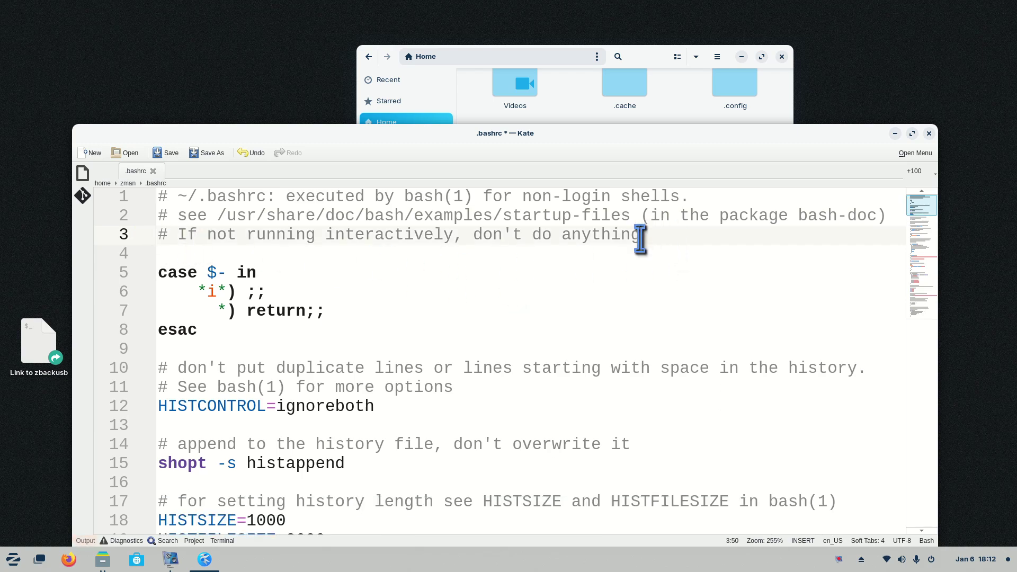
click(892, 212)
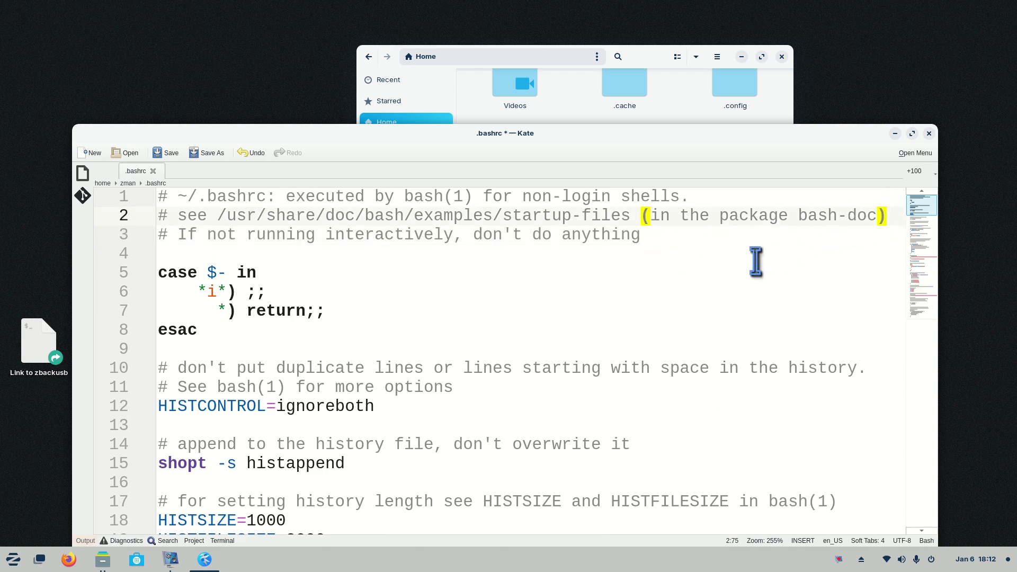
click(648, 237)
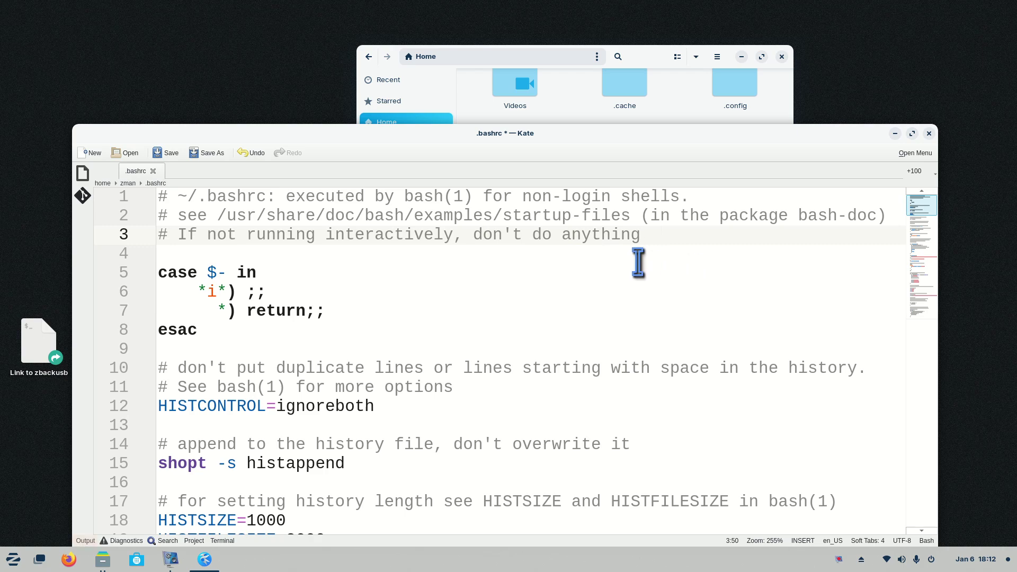
key(Return)
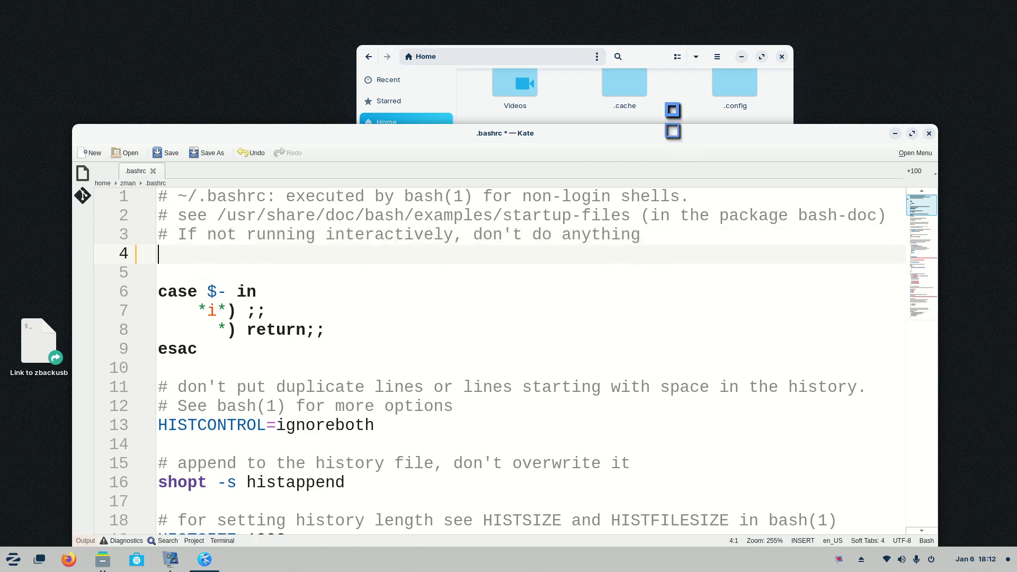
click(653, 55)
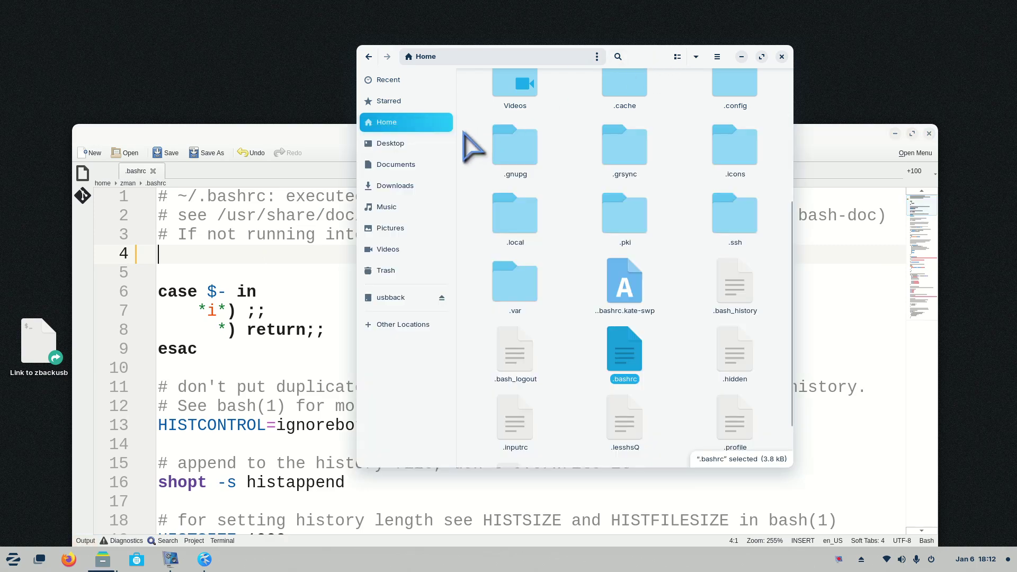
- Hide hidden files and open Documents/scripts, selecting the zbackext4 script
click(413, 122)
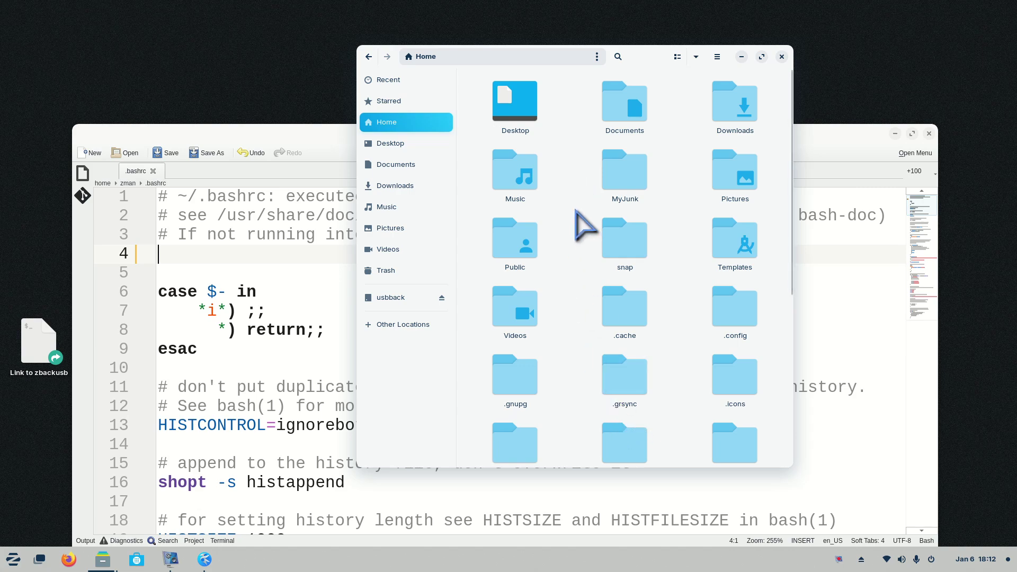
key(ctrl+h)
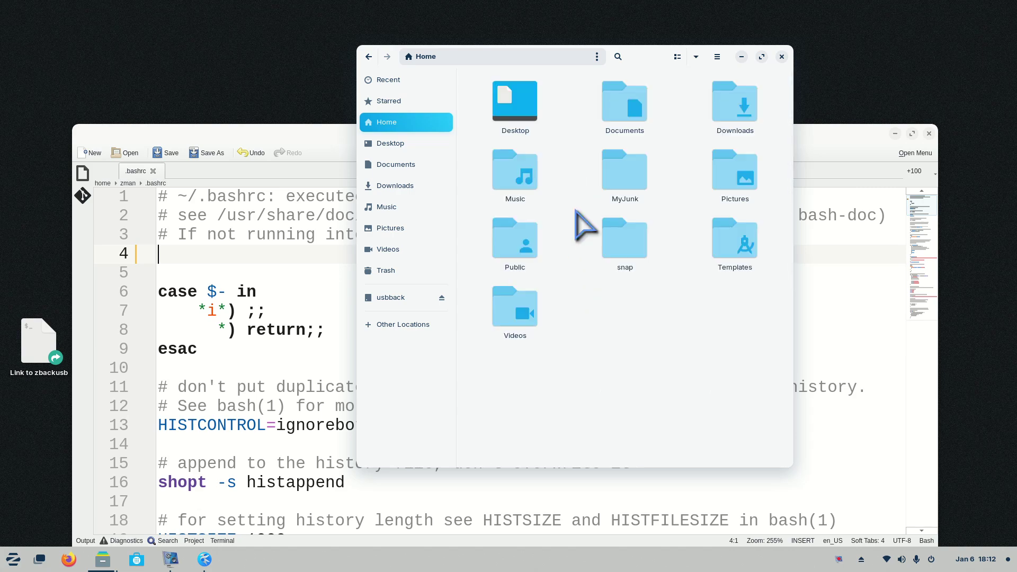
double_click(625, 106)
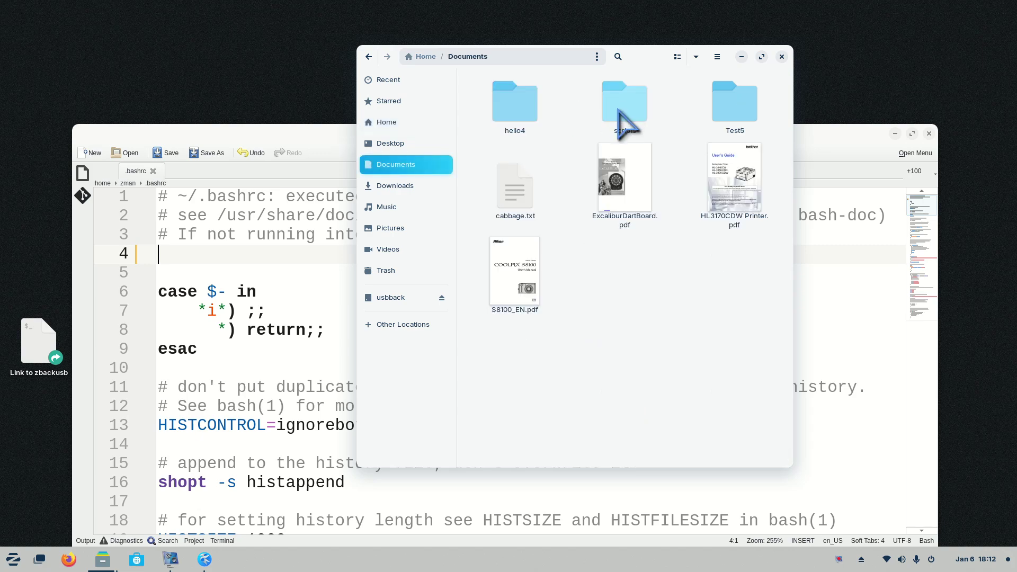
double_click(618, 102)
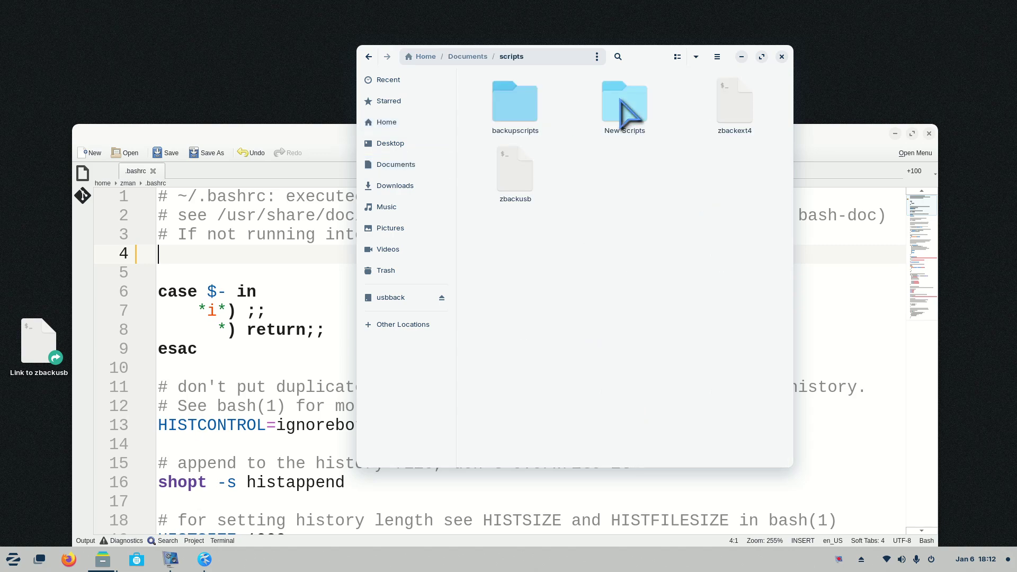
click(727, 112)
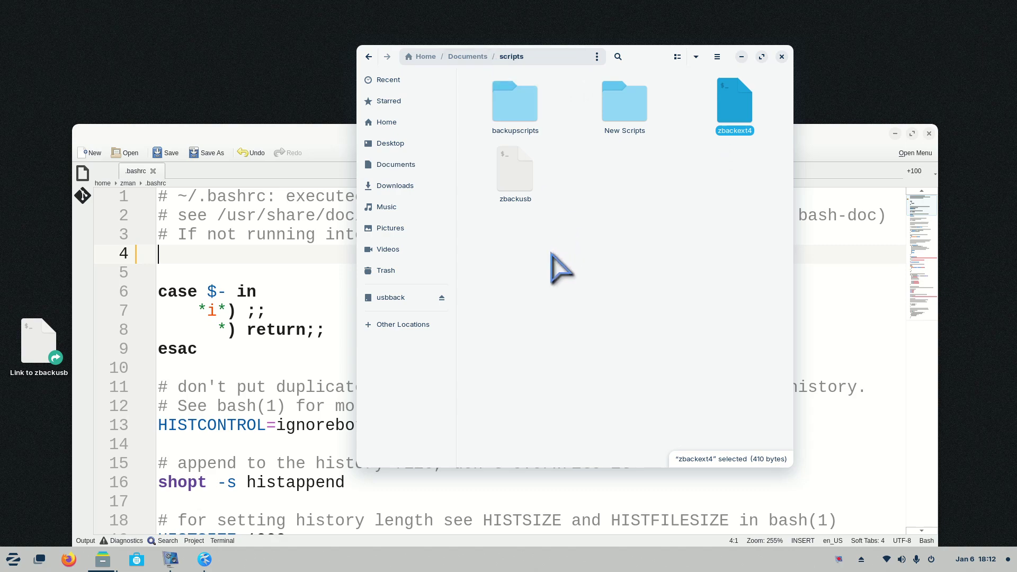
- Copy the scripts folder's full location path
key(ctrl+l)
key(ctrl+c)
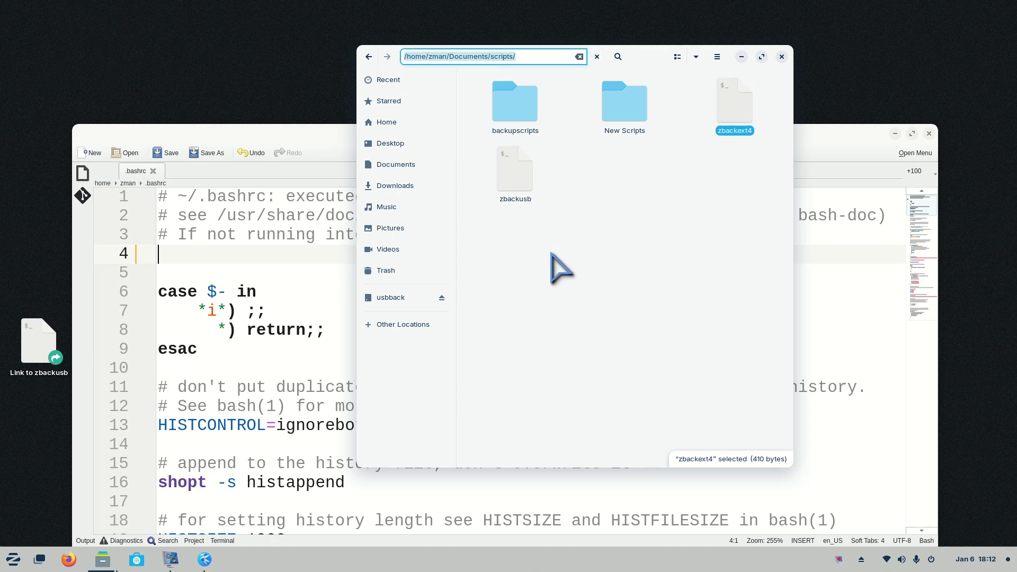
right_click(449, 61)
click(481, 88)
click(188, 254)
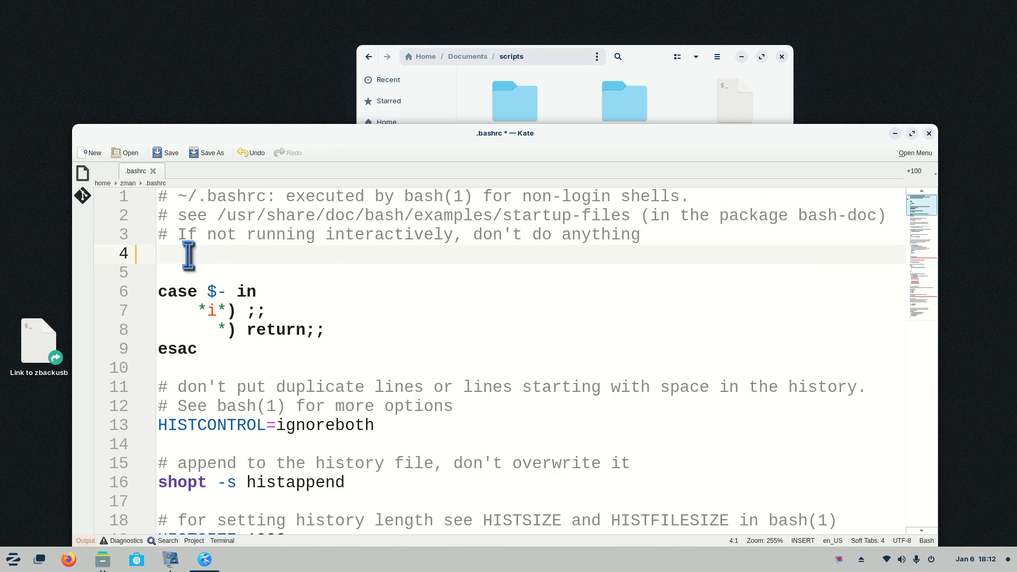
- Paste the scripts folder path onto .bashrc line 4 as the zbackext4 path, then save and close Kate
right_click(190, 257)
click(230, 284)
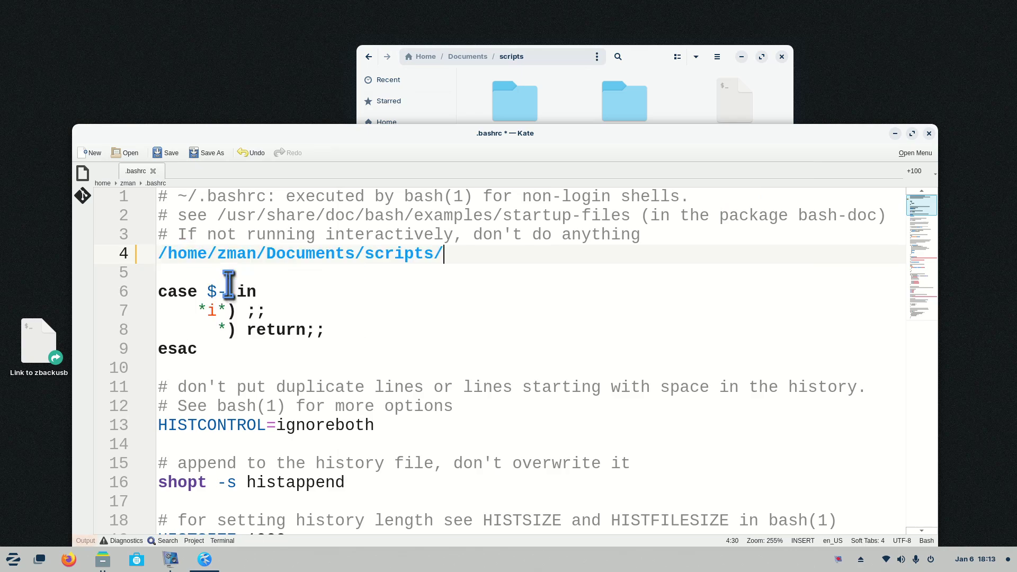
drag(635, 133, 683, 172)
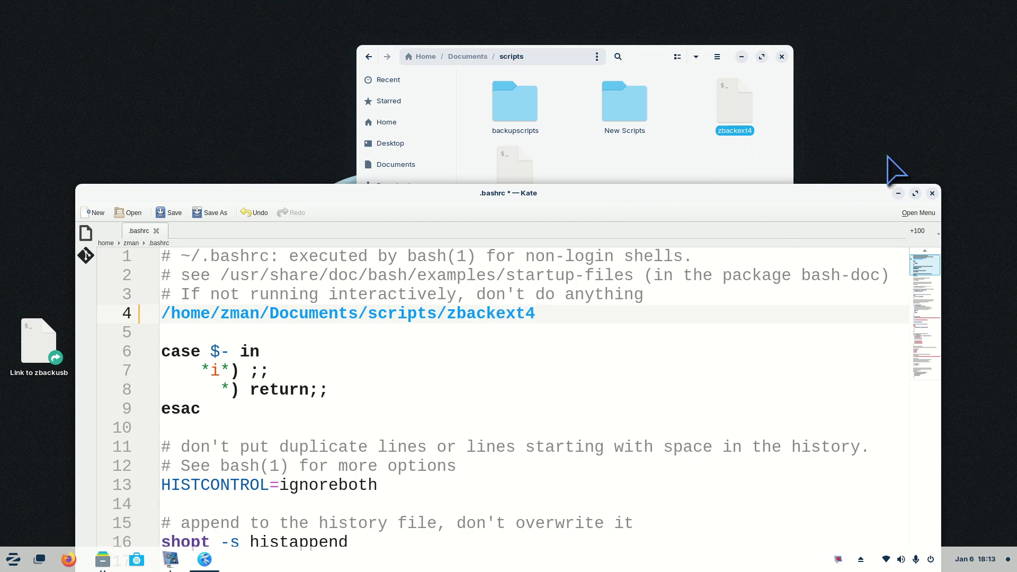
click(932, 195)
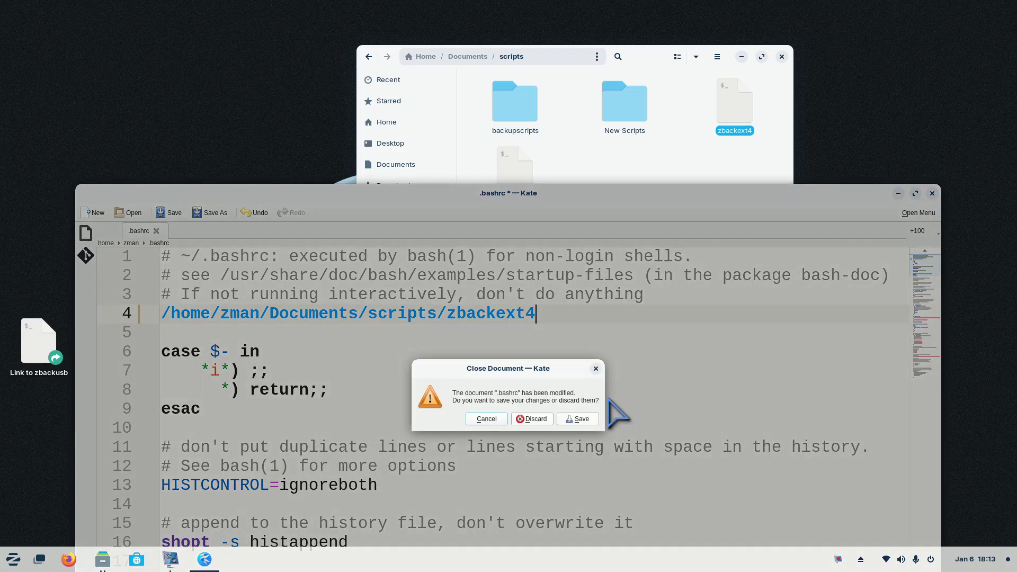
click(578, 417)
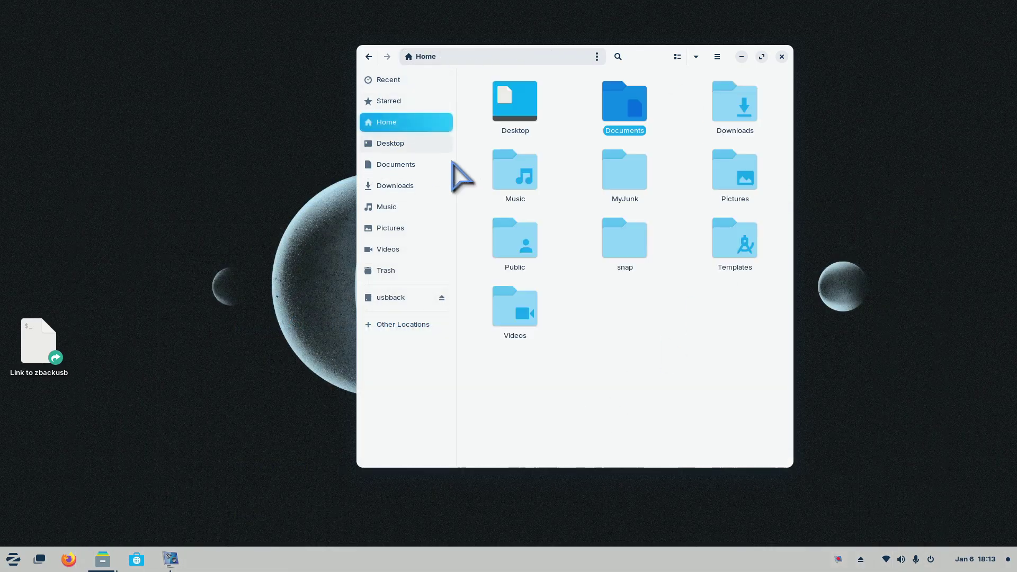
- Show hidden files in the Home folder and locate .bashrc
click(589, 333)
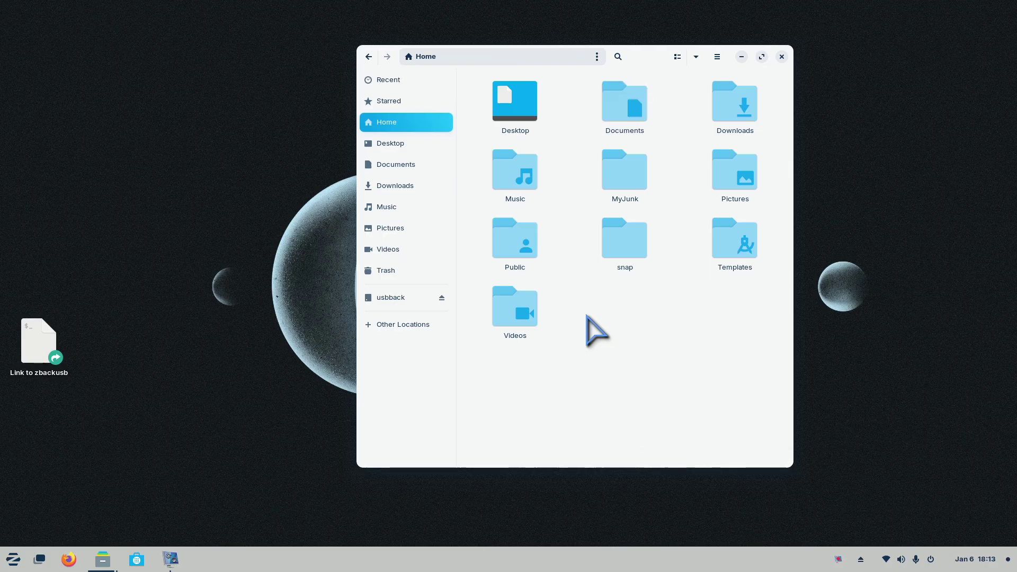
key(ctrl+h)
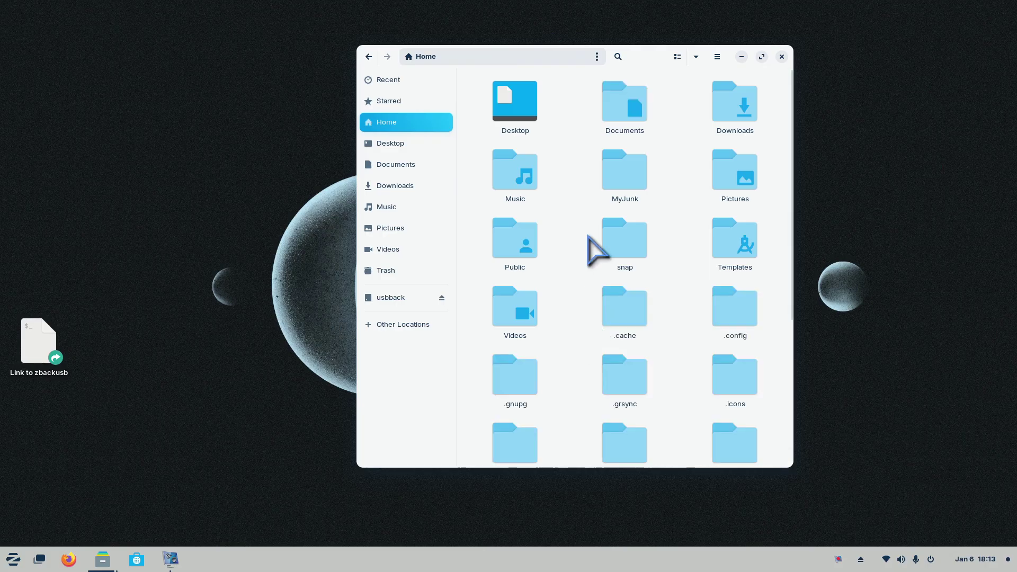
scroll(588, 249, down, 5)
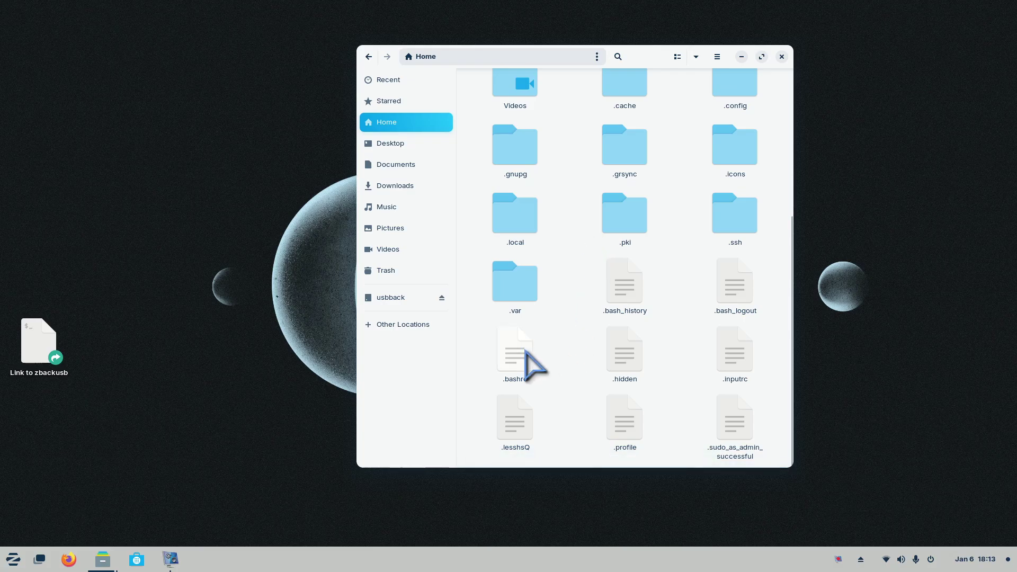
right_click(527, 357)
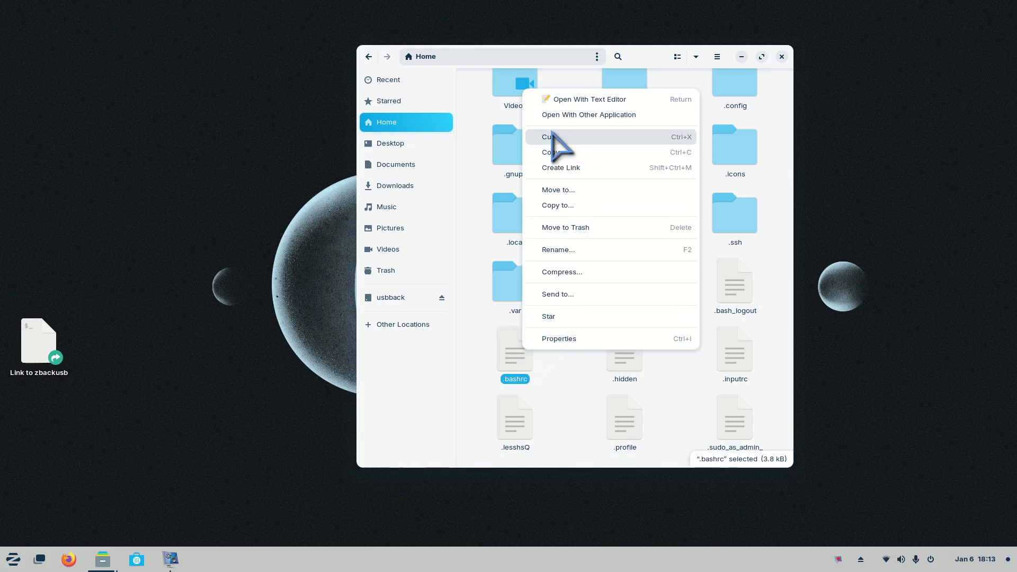
click(468, 136)
scroll(572, 170, up, 5)
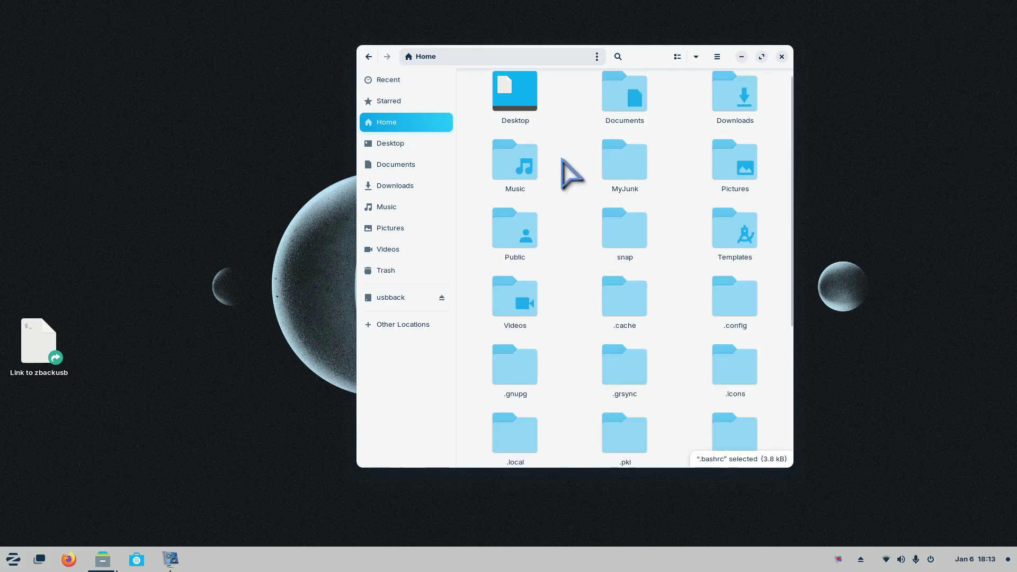
- Go to Documents/scripts/backupscripts and put .bashrc into the new bashrc folder
double_click(626, 108)
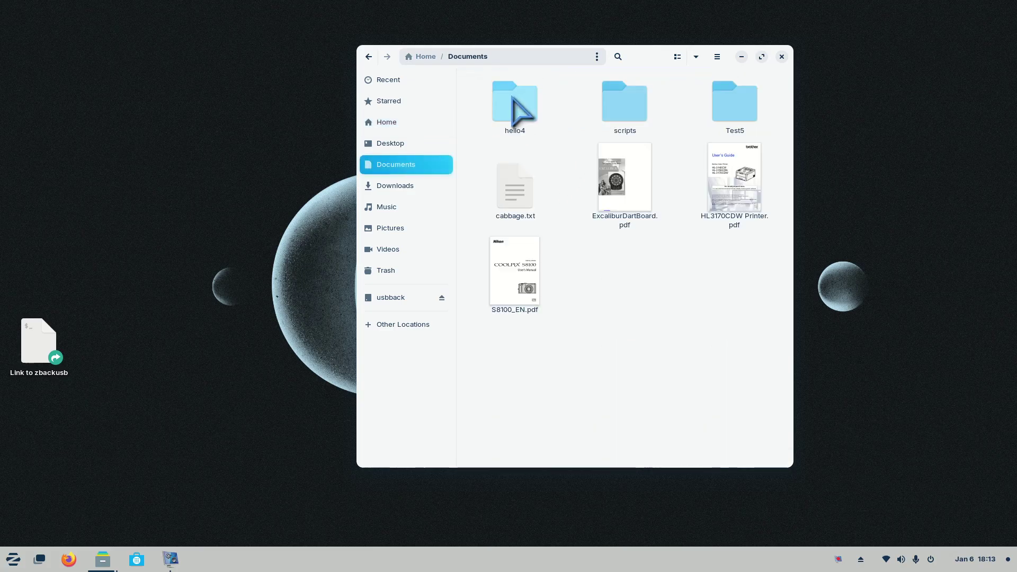
click(631, 111)
double_click(630, 111)
click(517, 114)
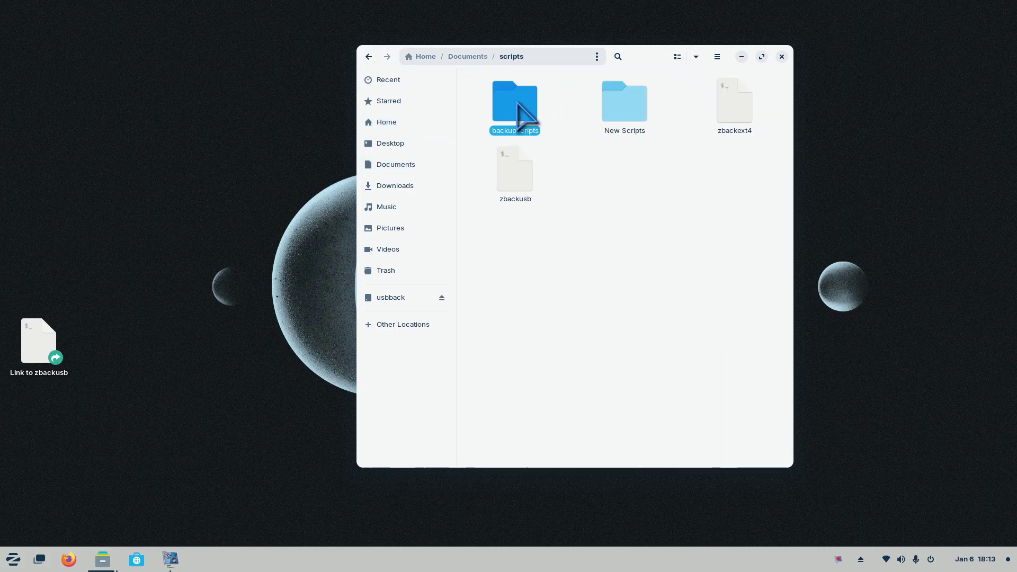
double_click(517, 114)
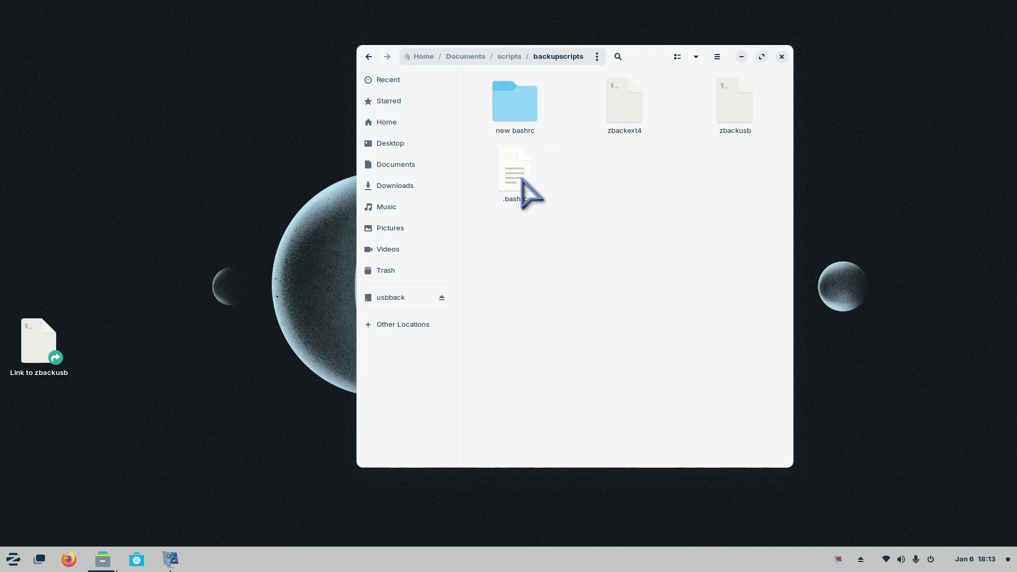
click(506, 103)
drag(505, 102, 521, 133)
right_click(521, 179)
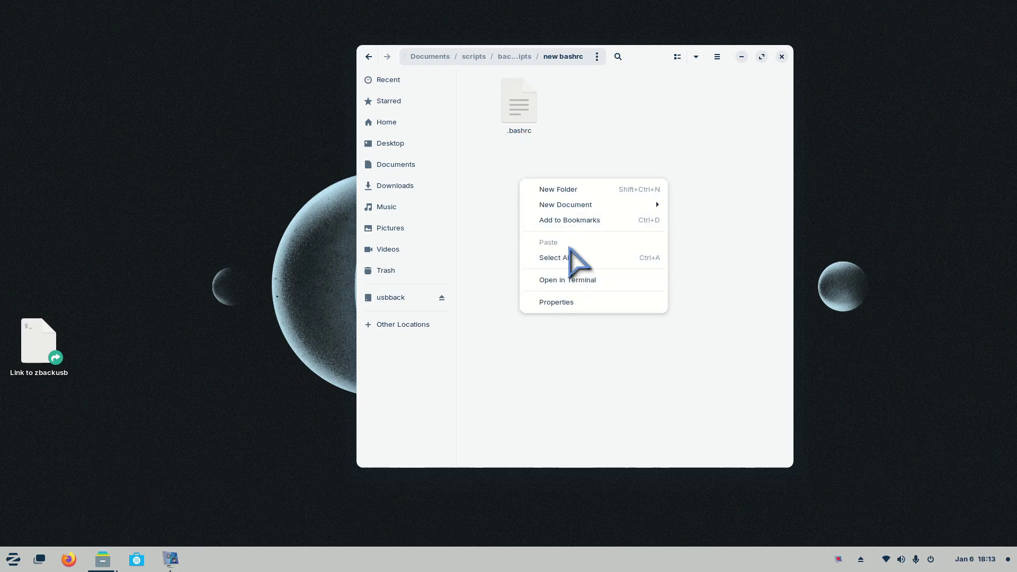
click(400, 128)
- Return Home and open the home folder's .bashrc in Text Editor
click(402, 129)
scroll(570, 267, down, 5)
click(515, 363)
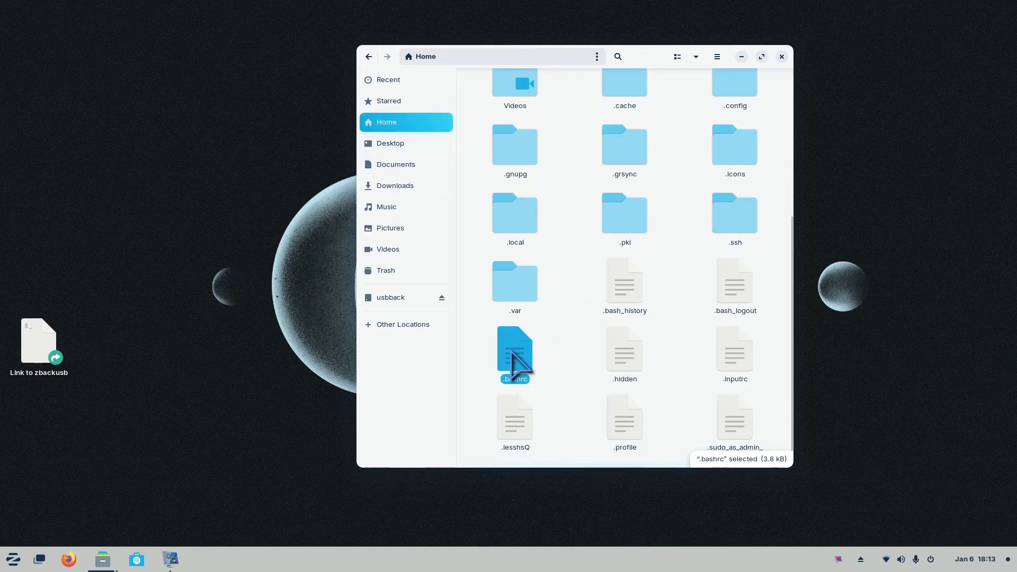
double_click(516, 363)
drag(220, 41, 558, 138)
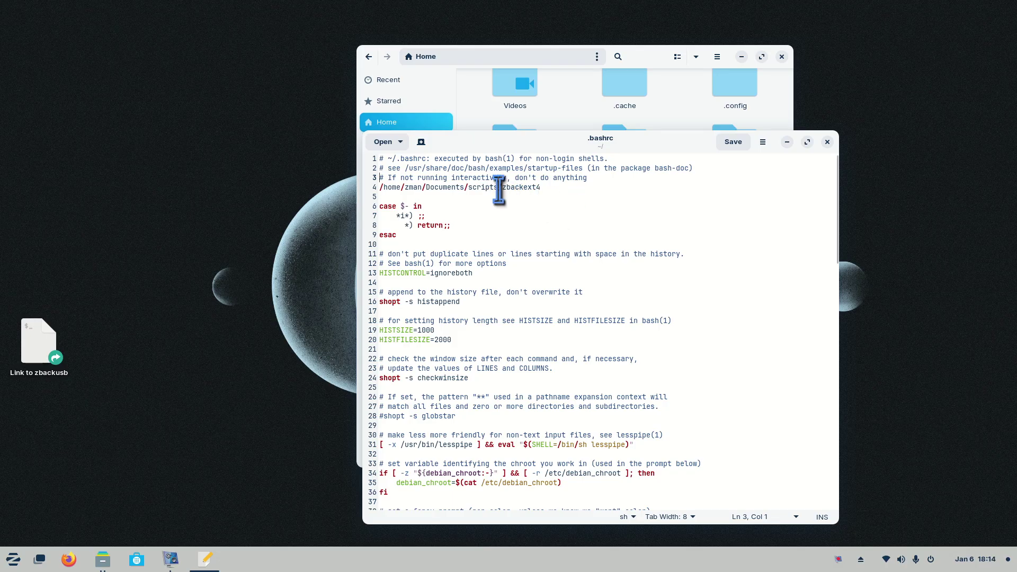
- Check that line 4 of .bashrc runs zbackext4, then close .bashrc unchanged
drag(504, 192, 555, 192)
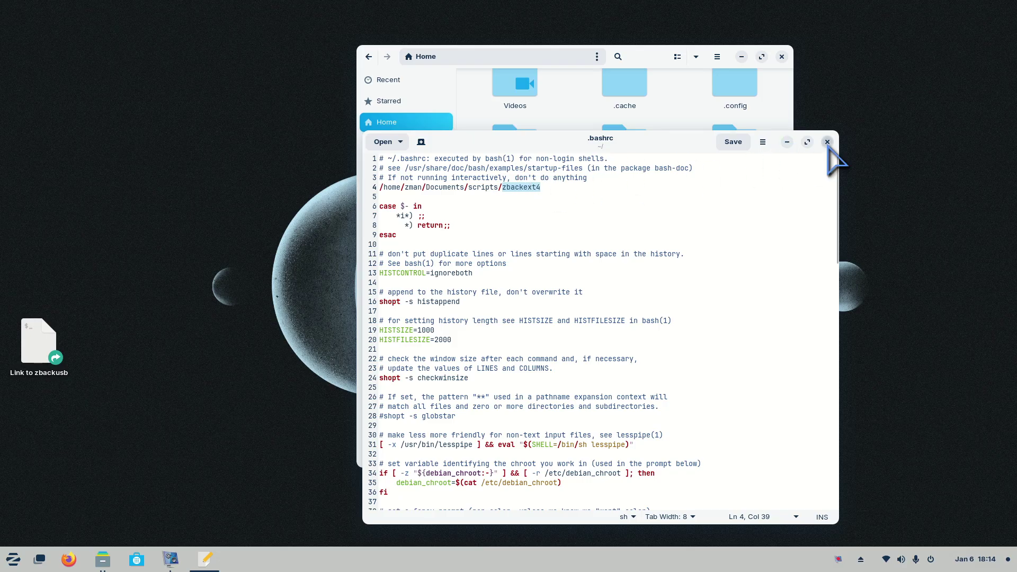
click(827, 142)
scroll(572, 196, up, 3)
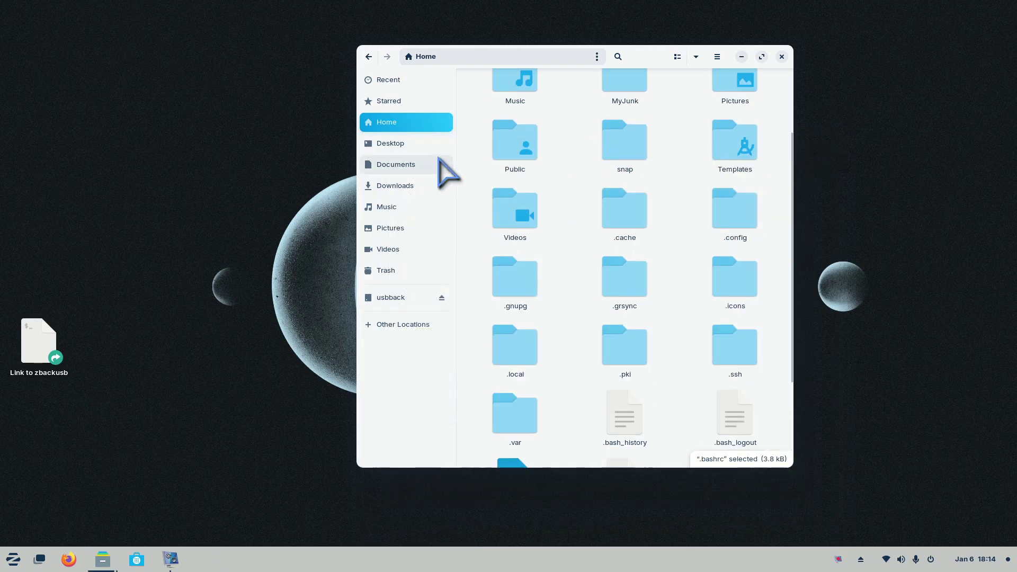
- Go to Documents/scripts and open the zbackext4 script in Kate
click(399, 165)
double_click(625, 103)
click(726, 109)
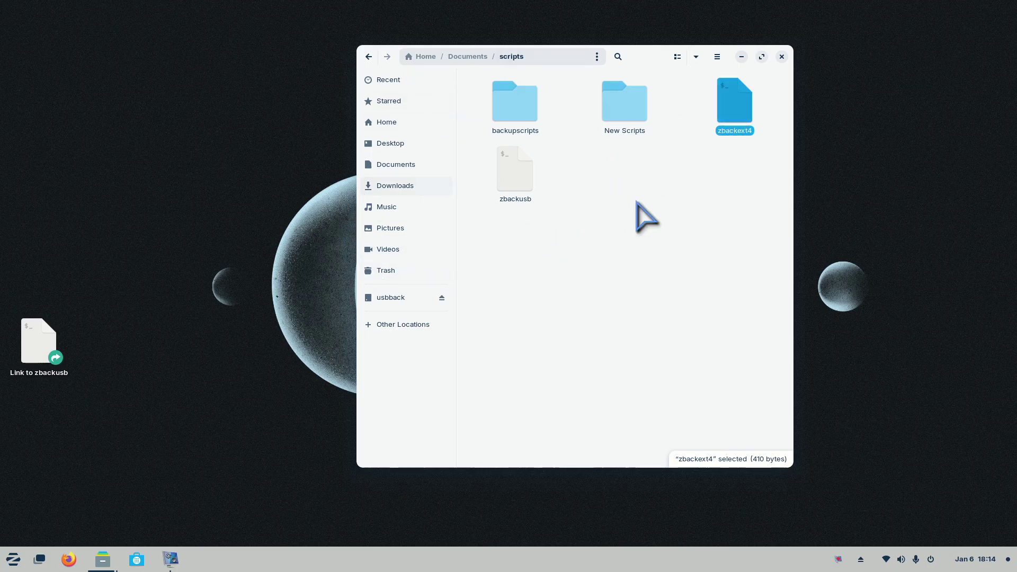
double_click(737, 102)
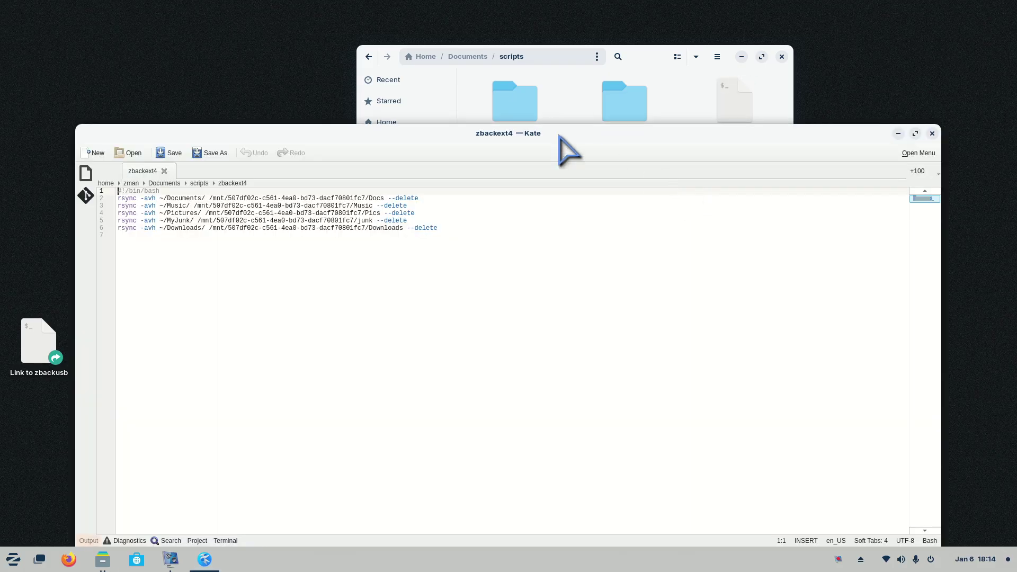
- Open the mybackup drive in Files beside Kate, hiding lost+found and .Trash-1000
drag(456, 136, 872, 101)
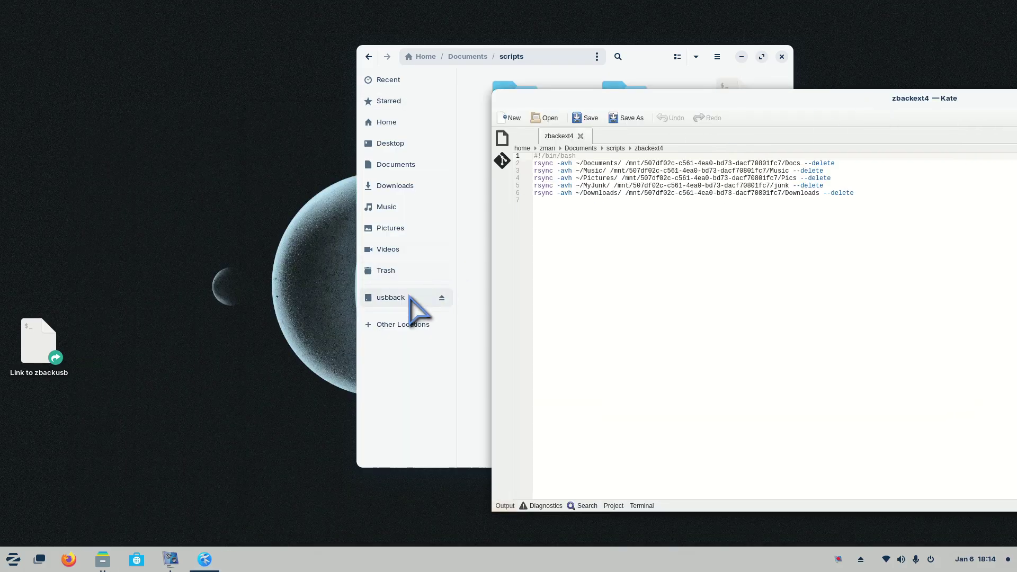
click(390, 330)
click(522, 155)
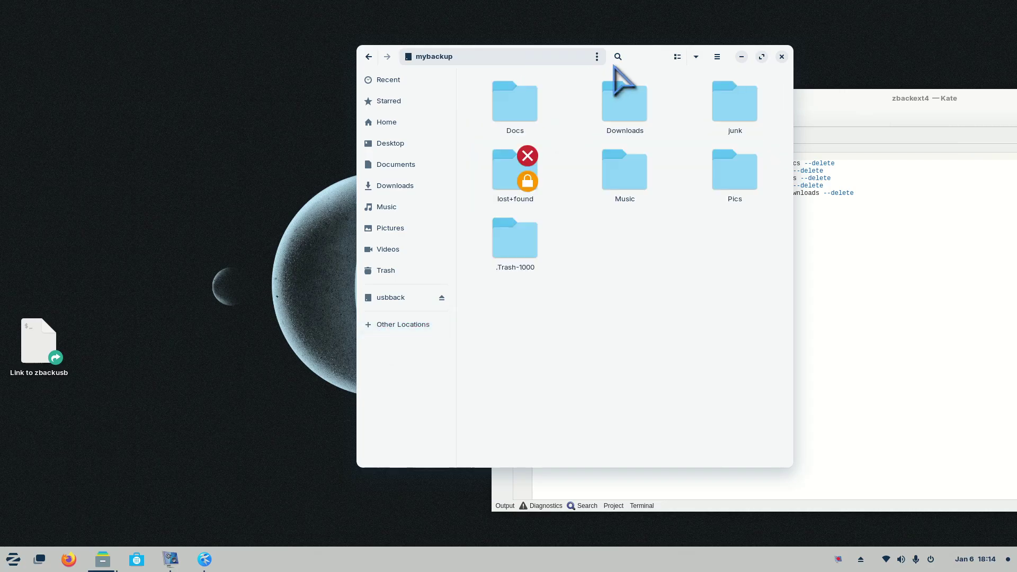
drag(617, 53, 346, 51)
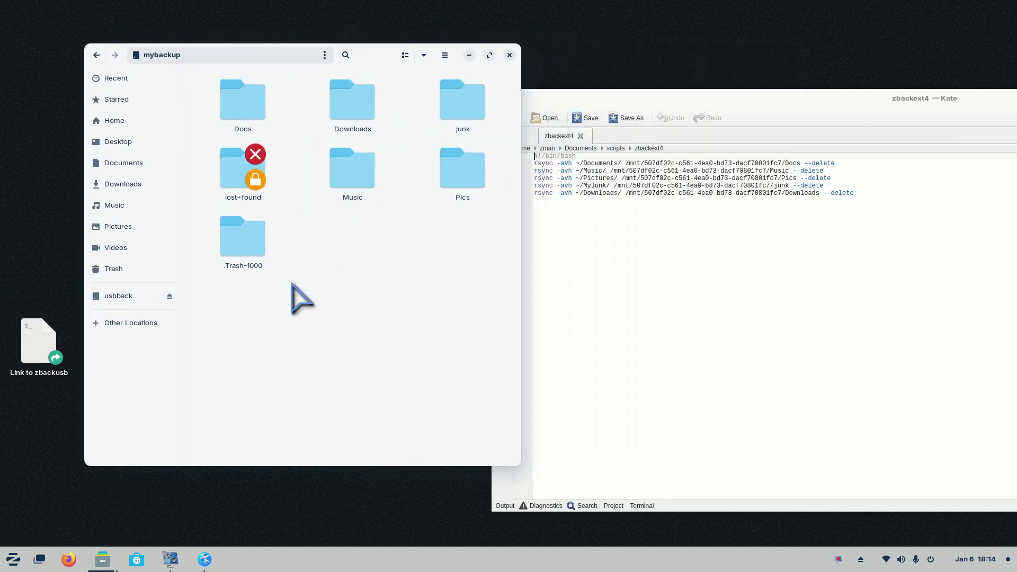
key(ctrl+h)
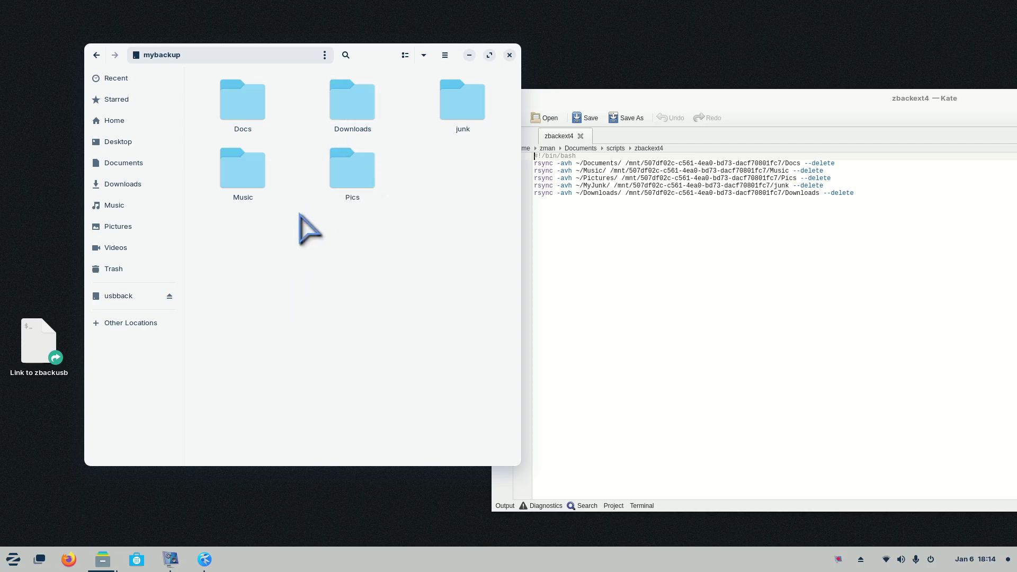
- Read the script's rsync lines against the Docs, Music and Pics folders, then close Kate
click(631, 225)
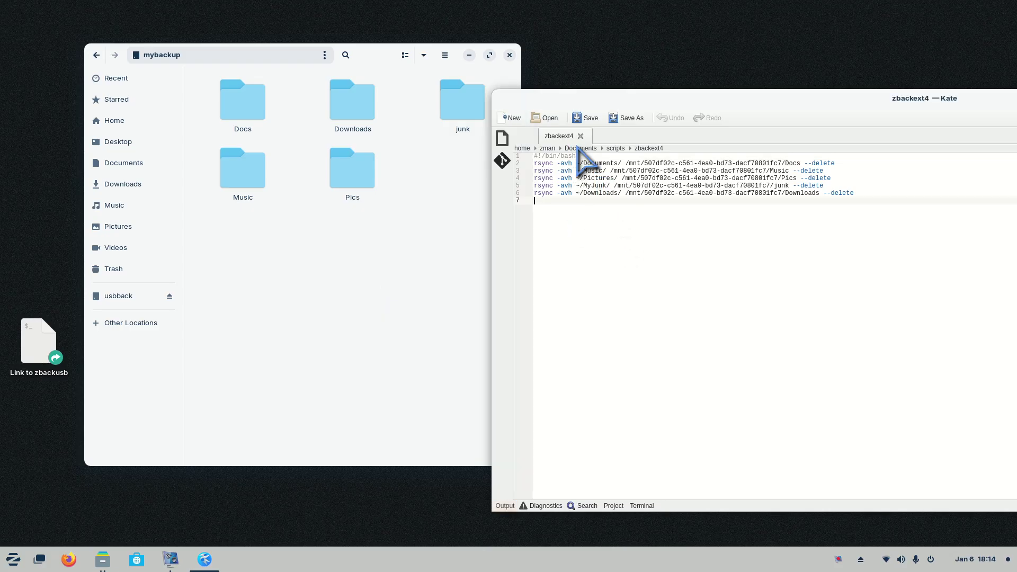
scroll(680, 310, up, 2)
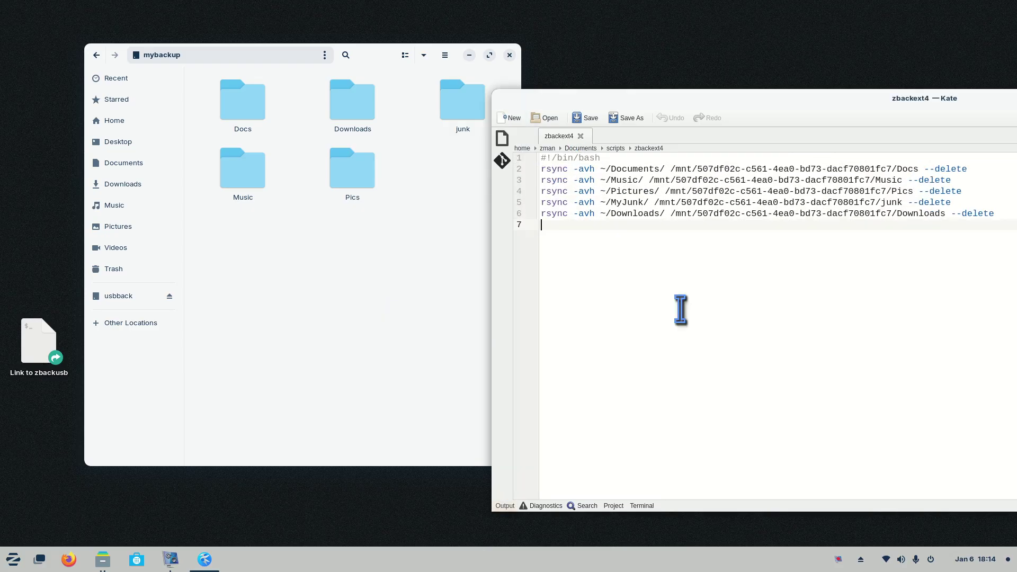
scroll(680, 310, up, 1)
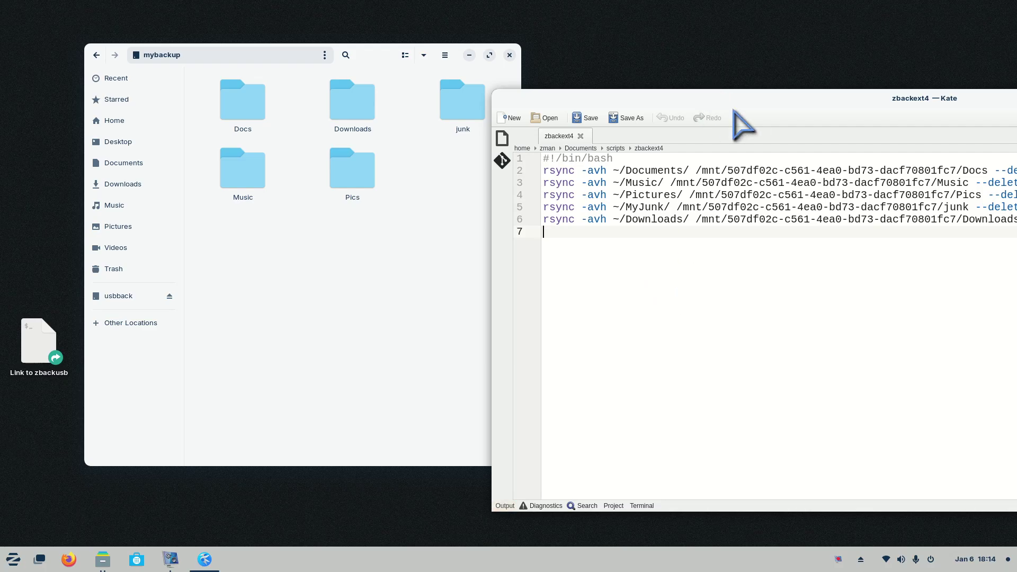
drag(618, 101, 341, 106)
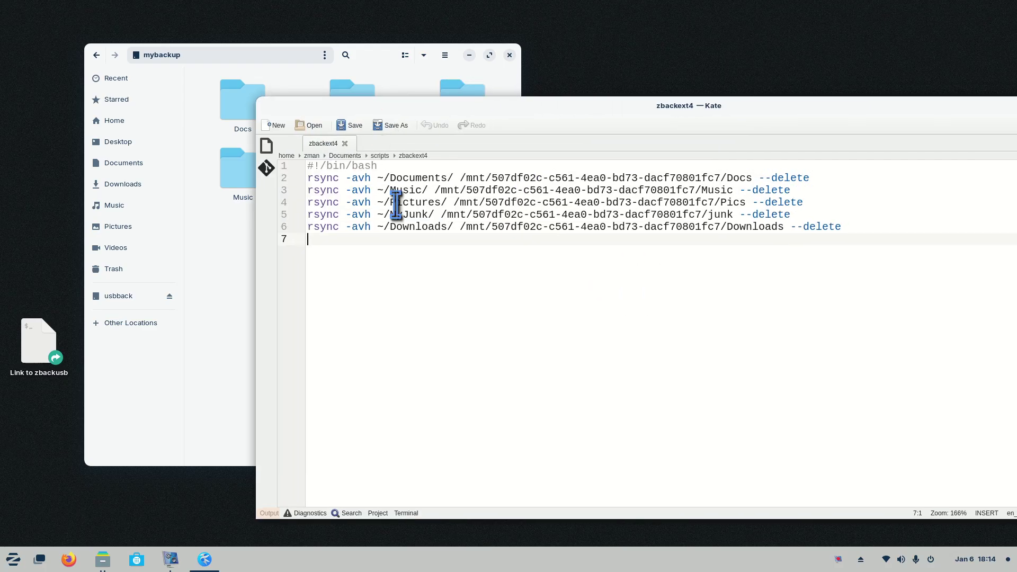
drag(742, 115, 571, 103)
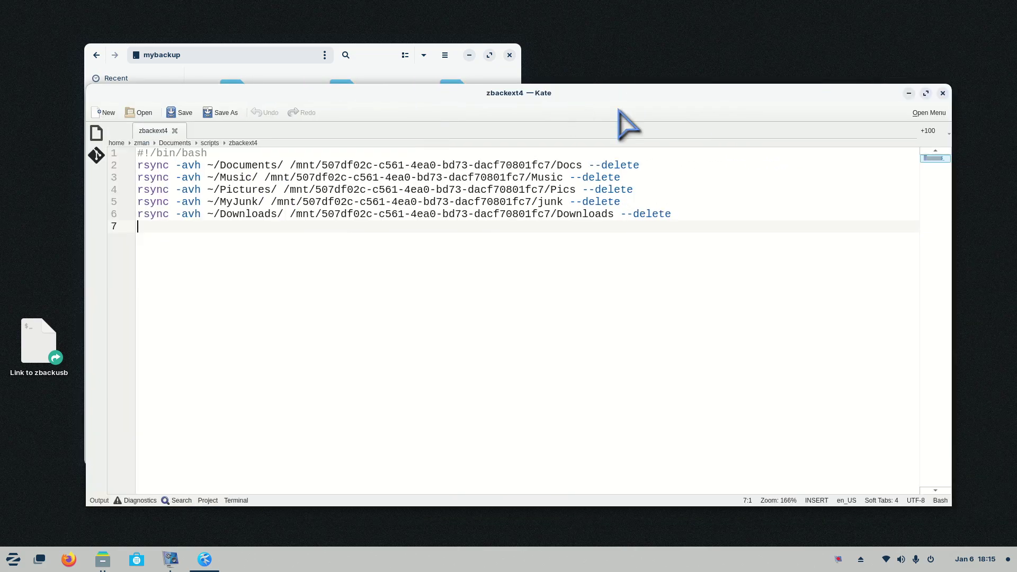
click(943, 94)
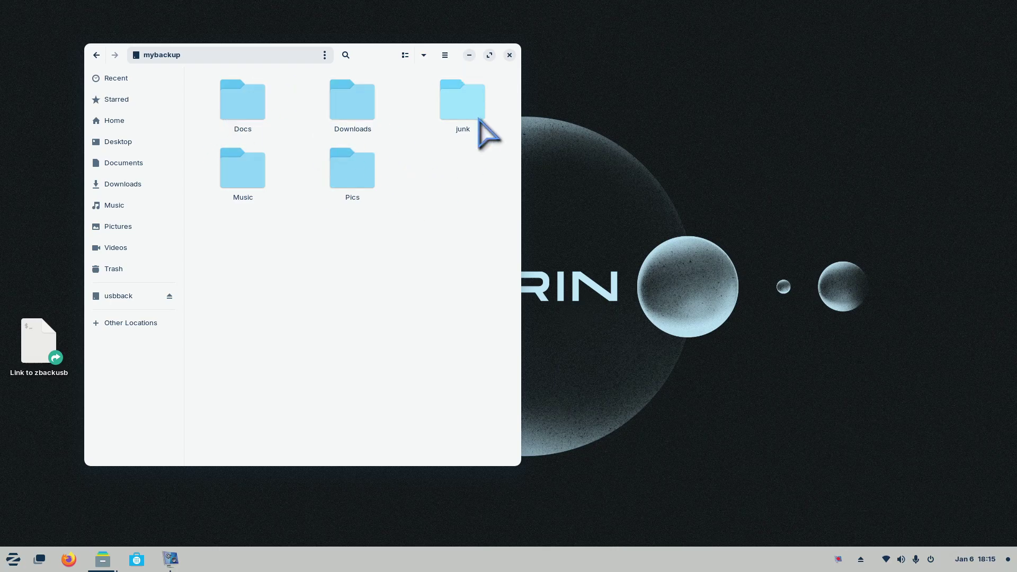
- Open Docs/scripts on mybackup, select the backed-up zbackext4 to see its size, then close Files
drag(381, 55, 546, 48)
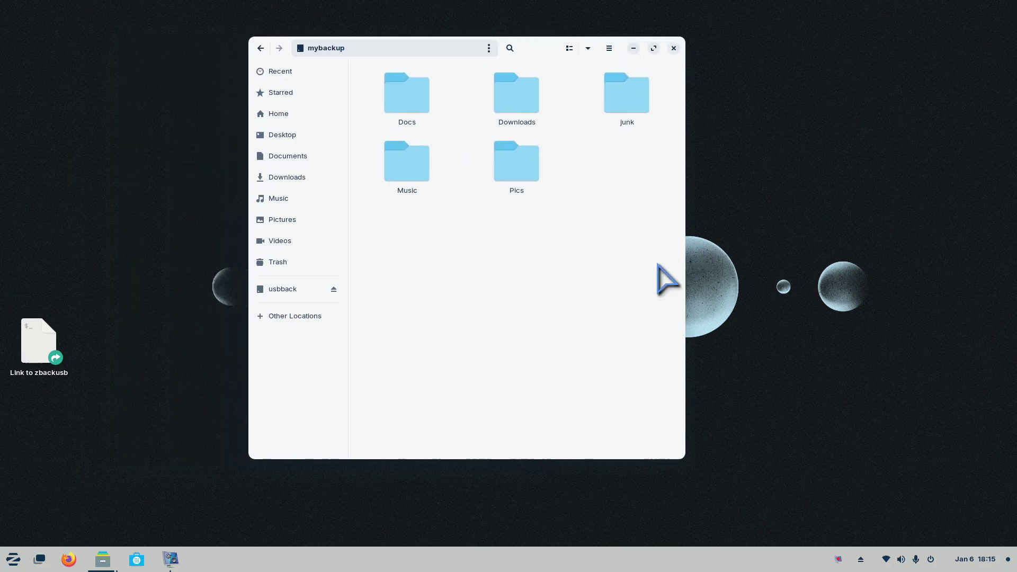
double_click(418, 101)
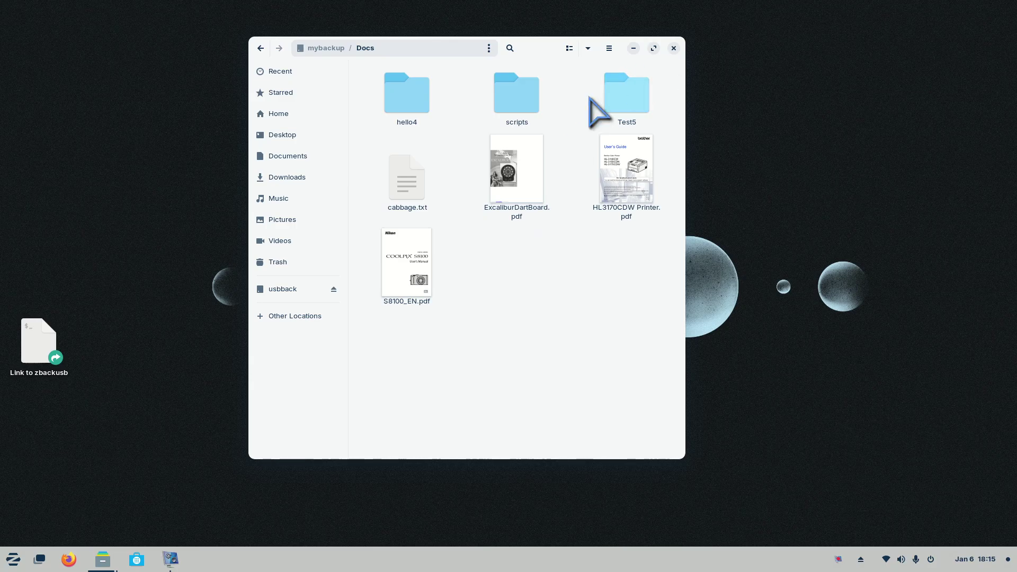
double_click(527, 97)
click(624, 100)
click(674, 48)
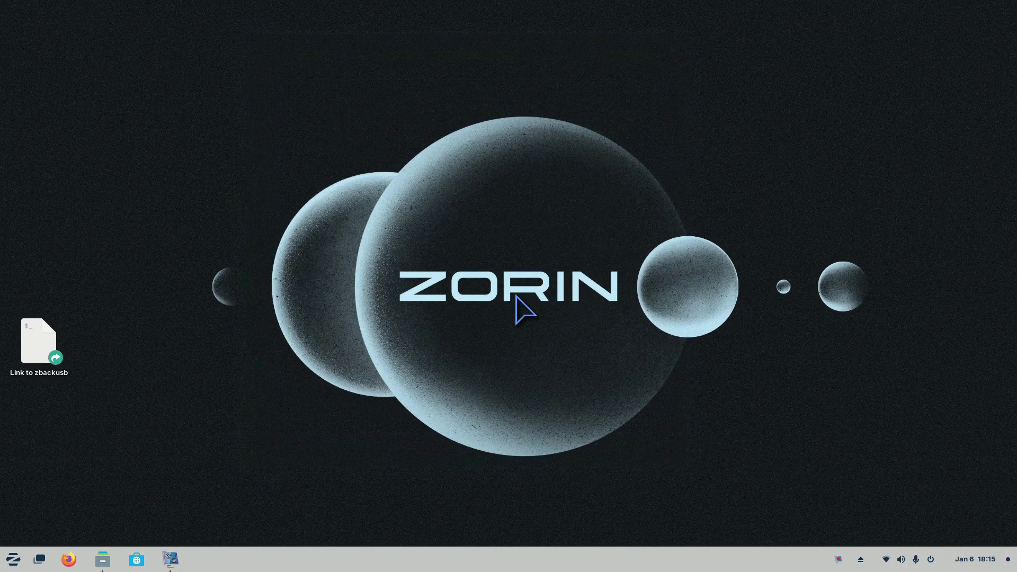